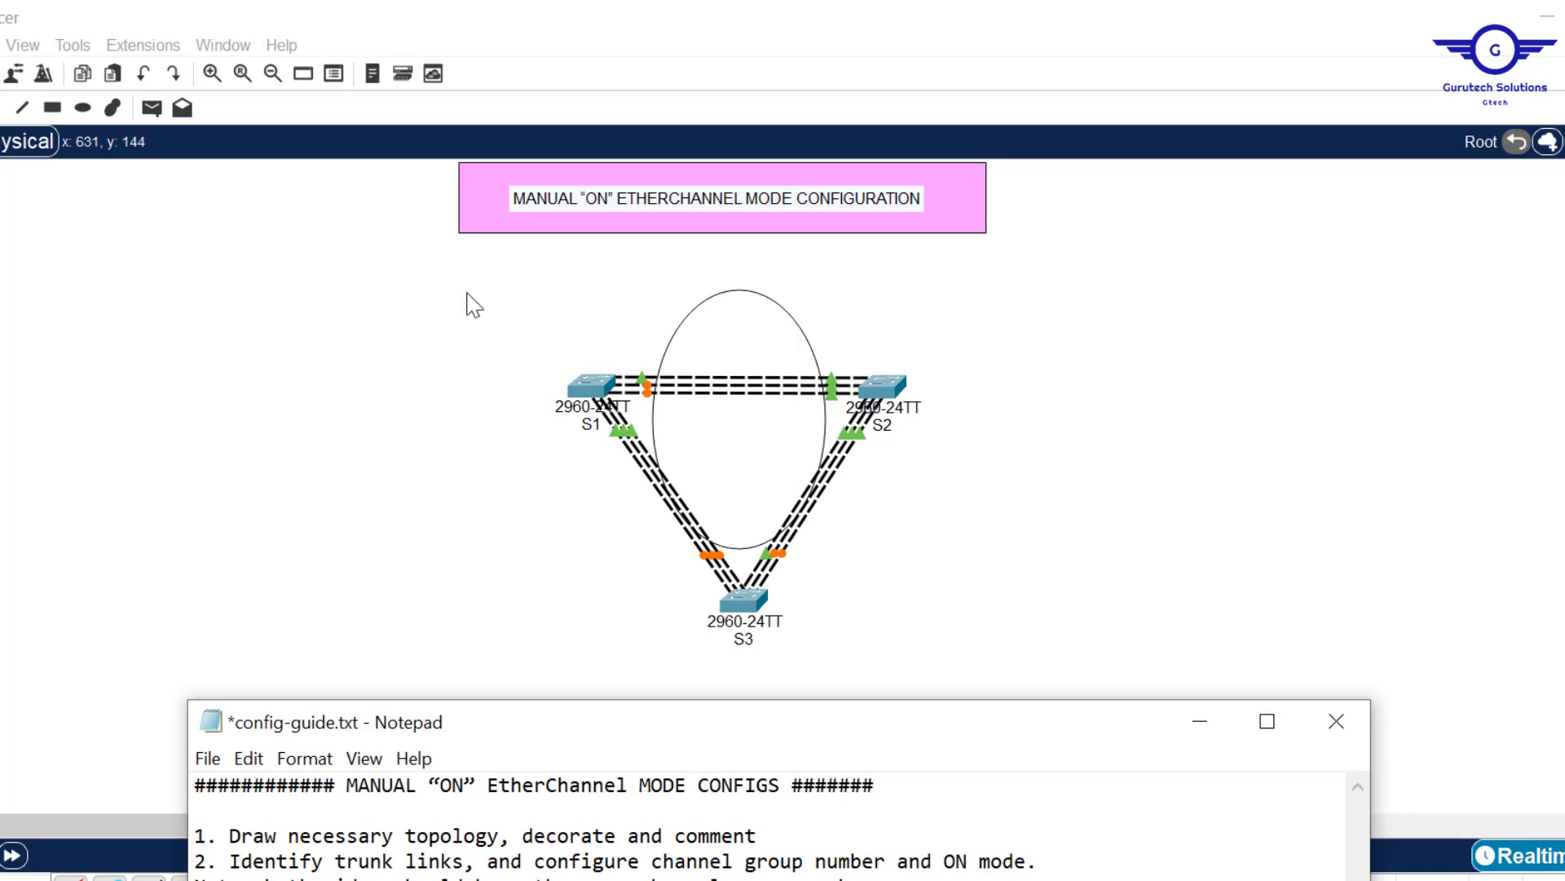
# Move the whole topology of S1, S2, S3, their links and the oval up and slightly left, closer to the title banner.
pyautogui.moveTo(457, 265); pyautogui.dragTo(974, 636)
pyautogui.moveTo(889, 406); pyautogui.dragTo(866, 361)
pyautogui.click(1043, 429)
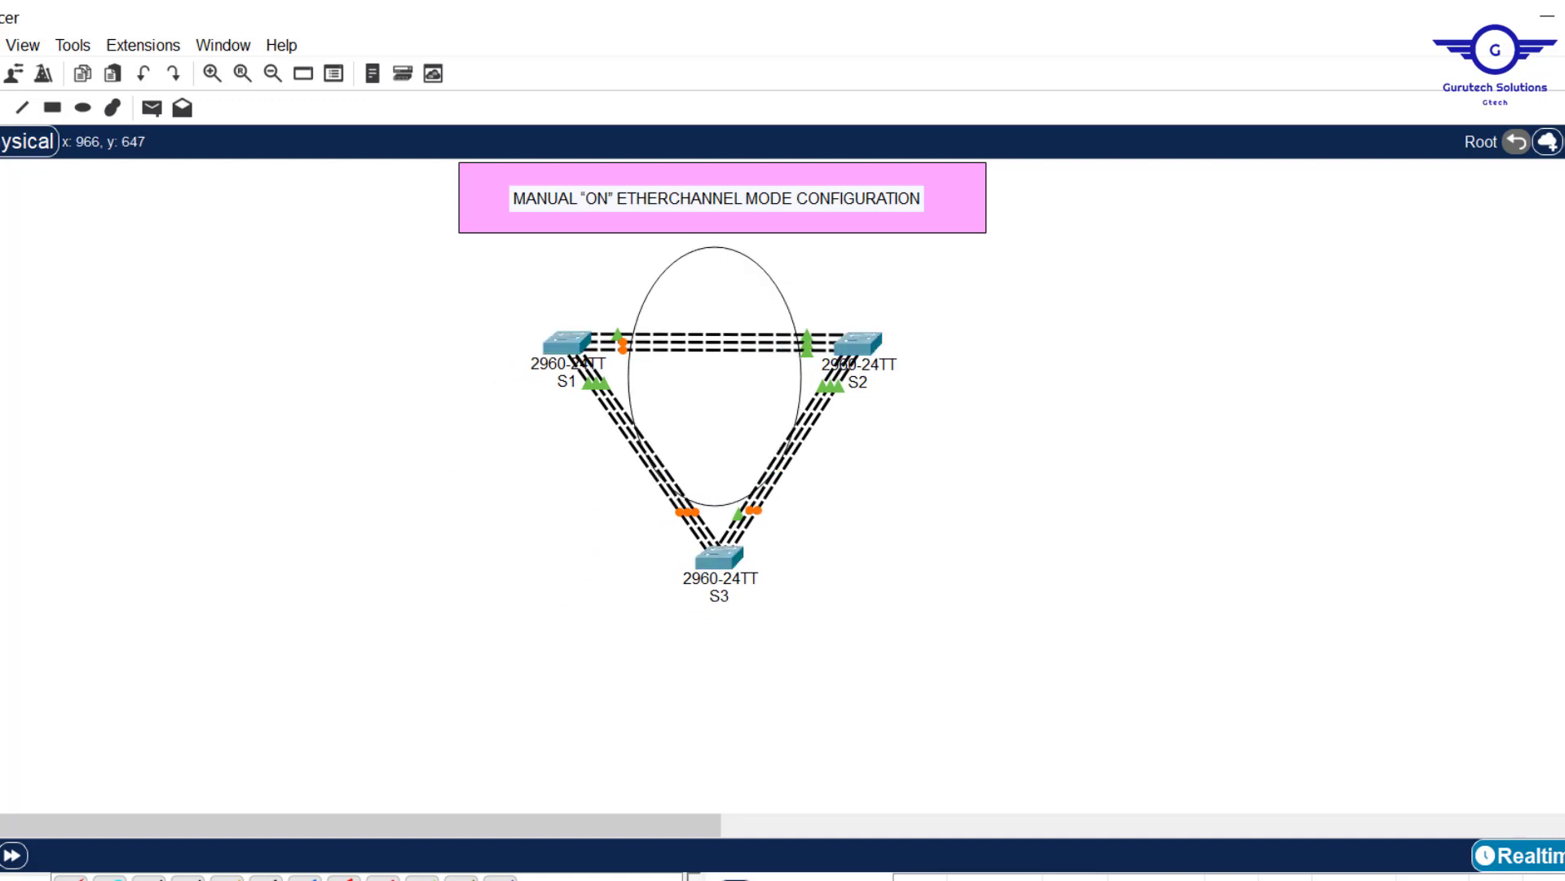
# Bring up config-guide.txt in Notepad, reposition it over the workspace and read the listed configuration steps.
pyautogui.hotkey('alt', 'Tab')
pyautogui.moveTo(800, 730); pyautogui.dragTo(862, 515)
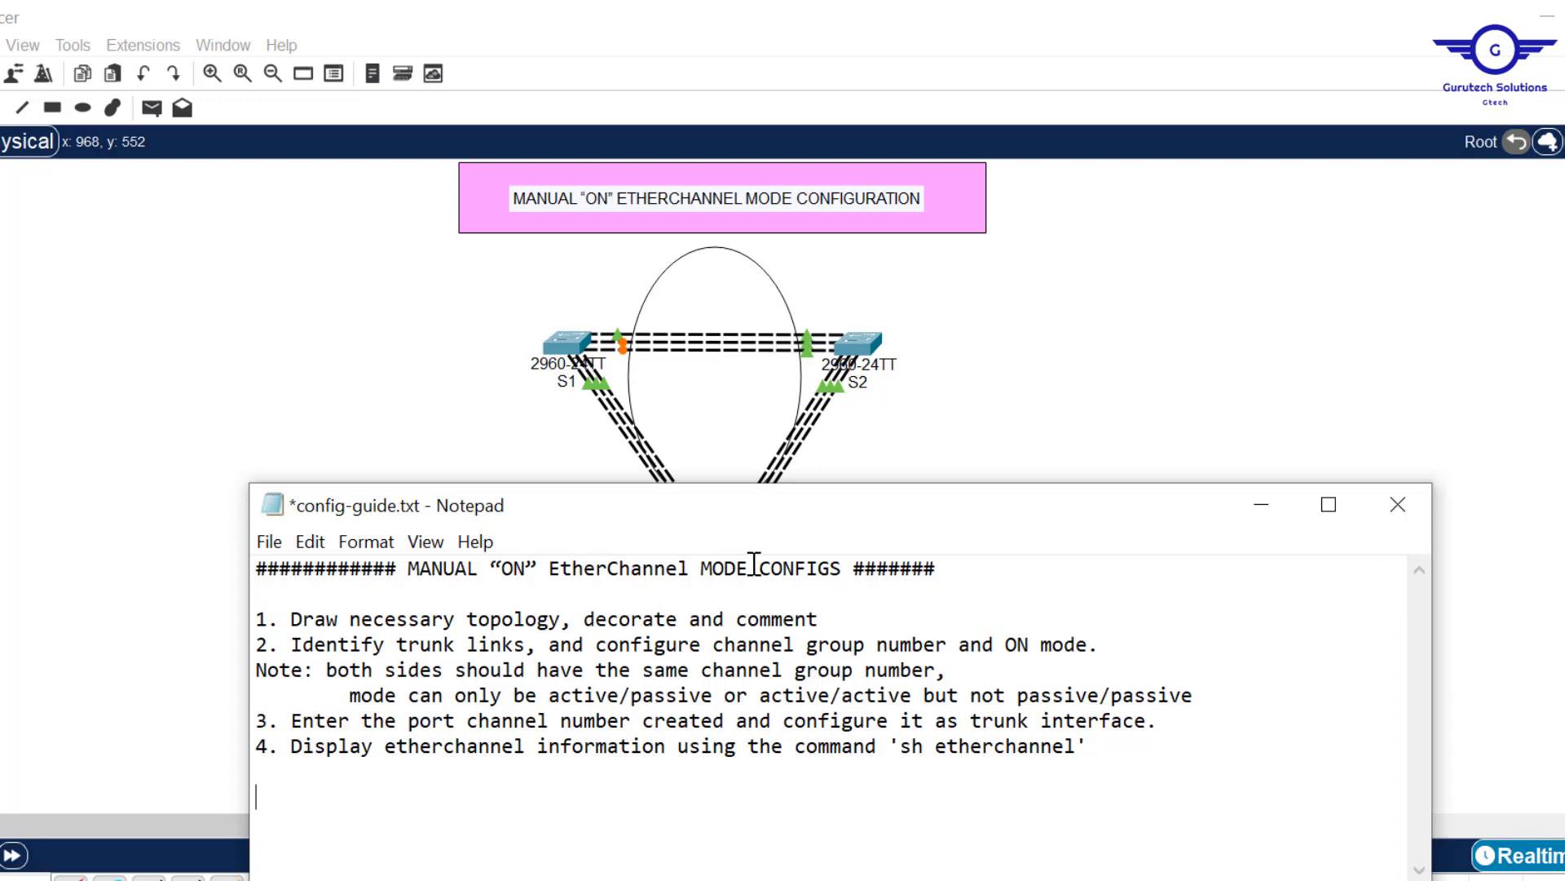
pyautogui.click(1019, 363)
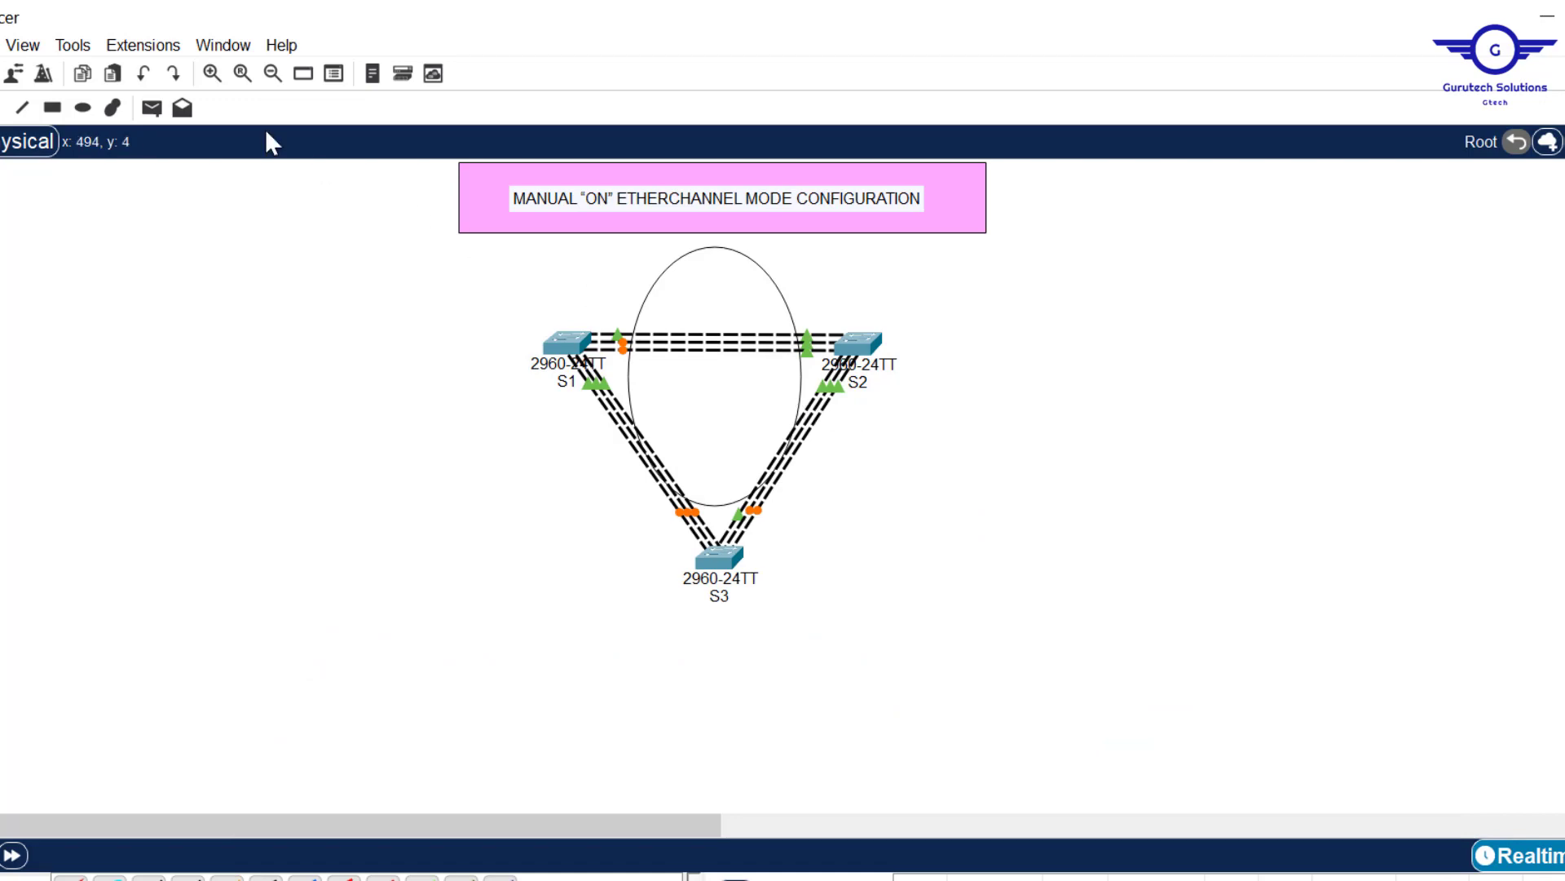
# Draw a cyan-filled ellipse with an outline around switch S3.
pyautogui.click(82, 108)
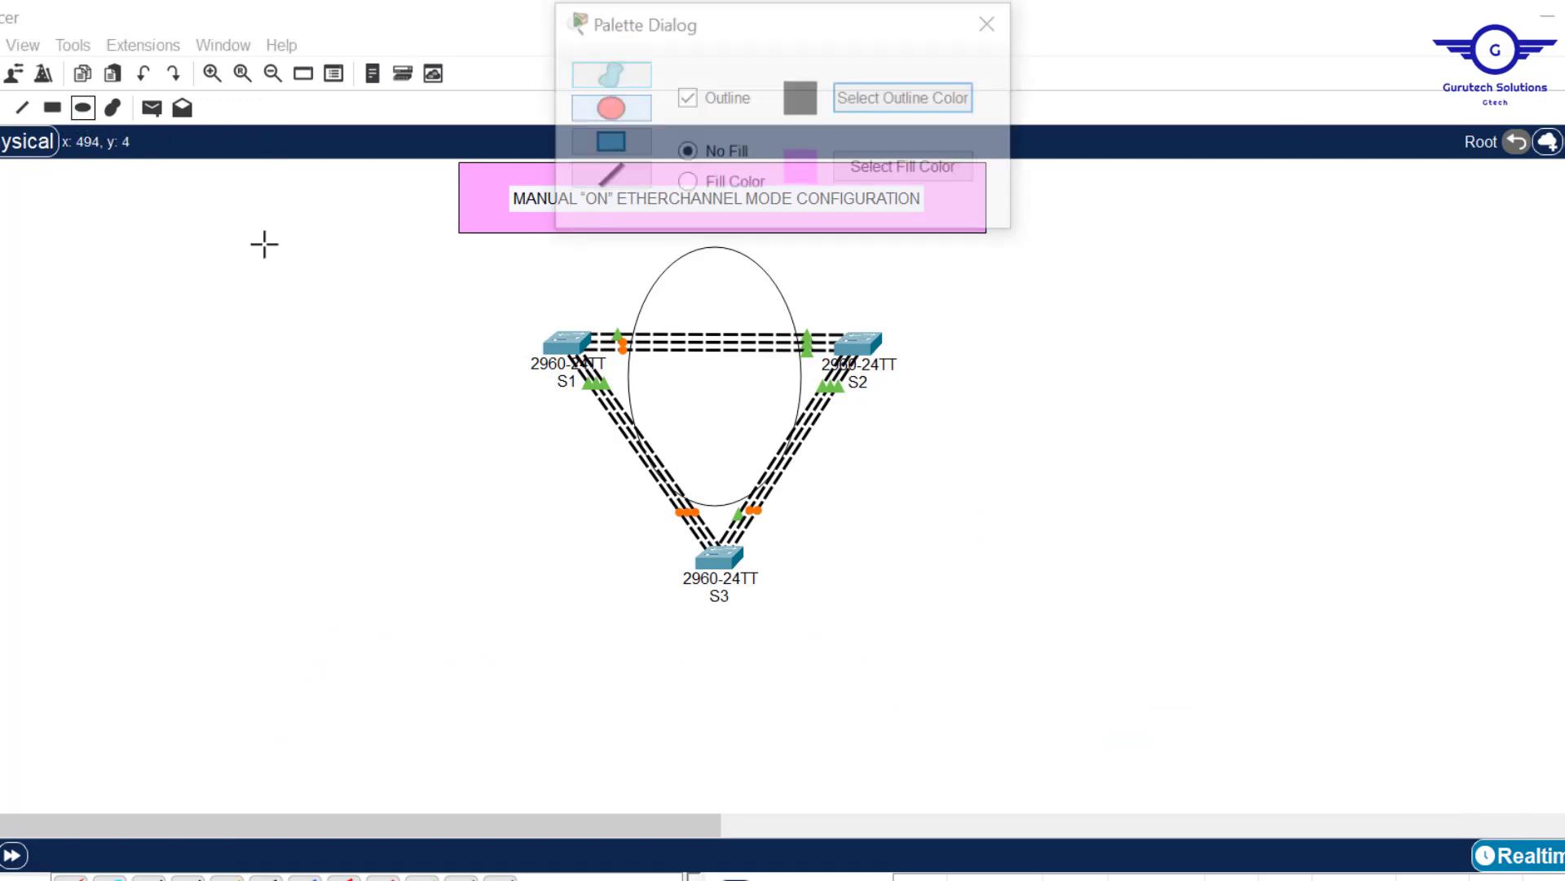
pyautogui.click(686, 183)
pyautogui.click(905, 167)
pyautogui.click(682, 437)
pyautogui.click(869, 702)
pyautogui.moveTo(593, 471); pyautogui.dragTo(859, 656)
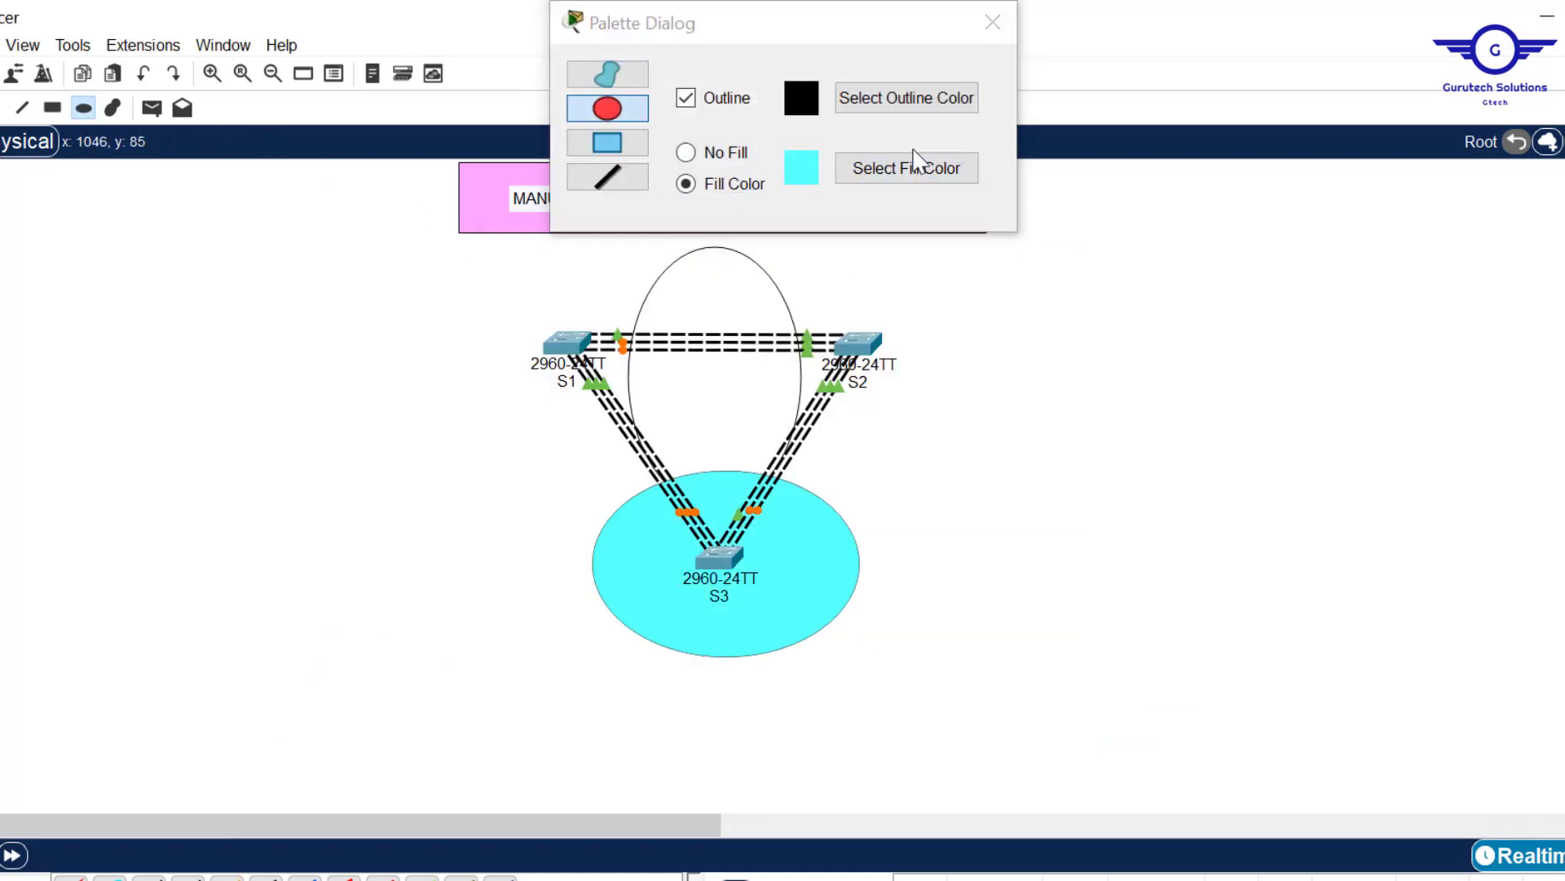
# Change the fill colour to yellow and draw an ellipse around switch S1.
pyautogui.click(914, 166)
pyautogui.moveTo(705, 417); pyautogui.dragTo(881, 706)
pyautogui.click(711, 417)
pyautogui.click(872, 704)
pyautogui.moveTo(454, 273); pyautogui.dragTo(664, 416)
# Change the fill colour to light green, draw an ellipse around switch S2, and close the palette.
pyautogui.click(907, 168)
pyautogui.click(709, 348)
pyautogui.click(871, 703)
pyautogui.moveTo(770, 276); pyautogui.dragTo(1007, 441)
pyautogui.click(992, 22)
# Shift the three coloured ellipses outward so the green moves right, the cyan down and the yellow left.
pyautogui.moveTo(938, 383); pyautogui.dragTo(982, 373)
pyautogui.moveTo(820, 556); pyautogui.dragTo(816, 607)
pyautogui.moveTo(514, 359); pyautogui.dragTo(449, 365)
# Add the note "ON Mode Channel group 1" on two lines beside the S1–S3 links and copy its text.
pyautogui.click(2, 108)
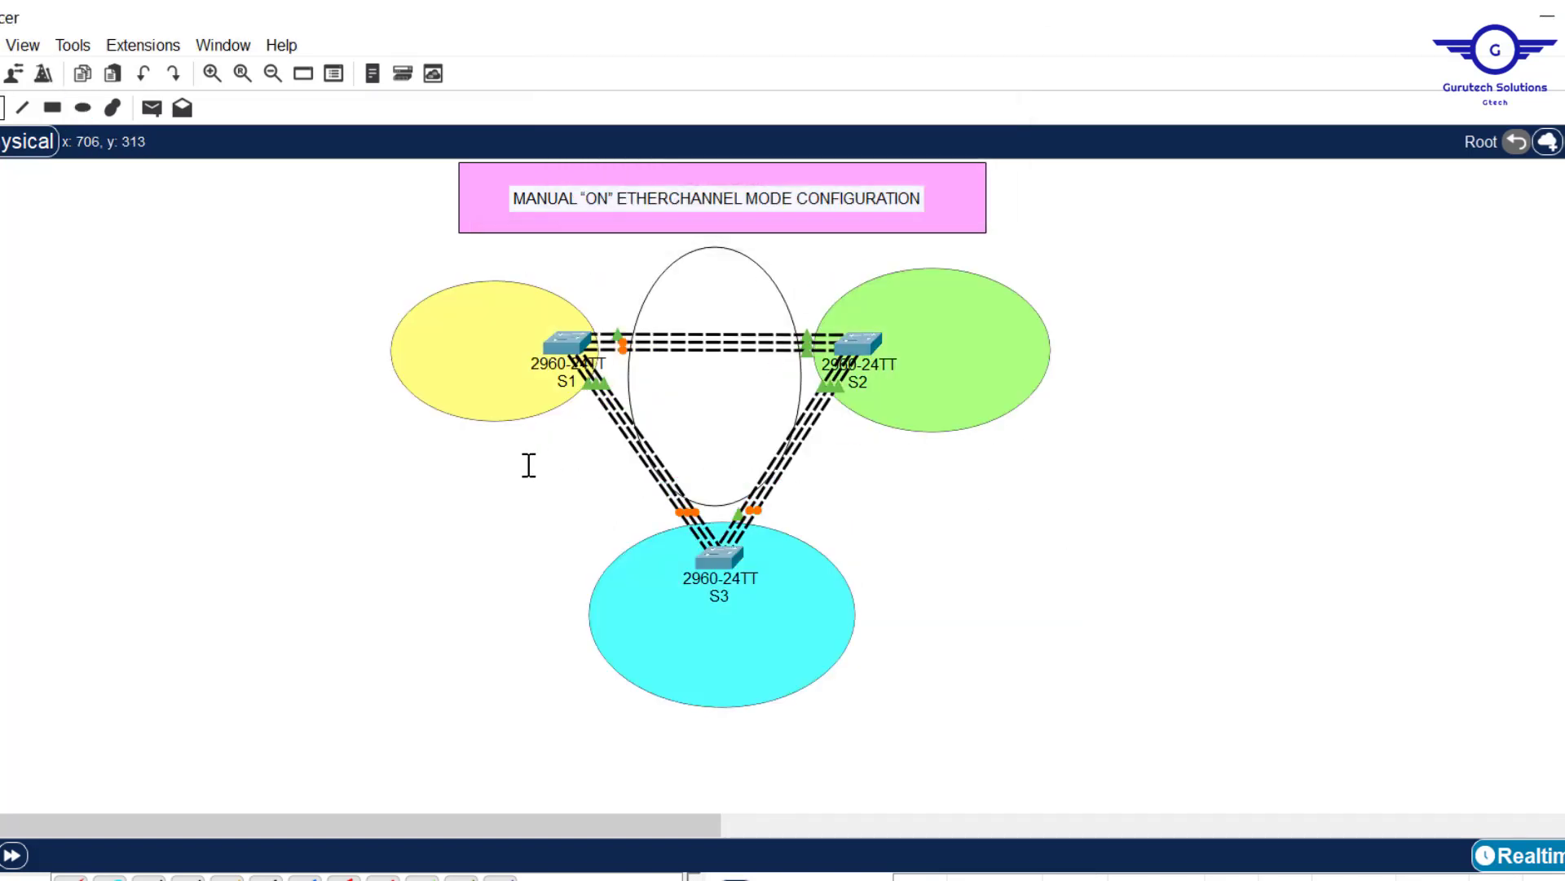
pyautogui.click(488, 455)
pyautogui.write('ON Mode Channel group 1')
pyautogui.moveTo(610, 515); pyautogui.dragTo(483, 463)
pyautogui.hotkey('ctrl', 'c')
# Paste the note above the S1–S2 links as Channel group 2 and beside the S2–S3 links as Channel group 3.
pyautogui.click(675, 319)
pyautogui.hotkey('ctrl', 'v')
pyautogui.press('BackSpace')
pyautogui.write('2')
pyautogui.click(801, 447)
pyautogui.hotkey('ctrl', 'v')
pyautogui.press('BackSpace')
pyautogui.write('3')
# Adjust the positions of the three channel group notes so each sits next to its link bundle.
pyautogui.moveTo(878, 477); pyautogui.dragTo(869, 493)
pyautogui.moveTo(729, 345); pyautogui.dragTo(710, 317)
pyautogui.moveTo(568, 484); pyautogui.dragTo(591, 470)
pyautogui.click(1297, 527)
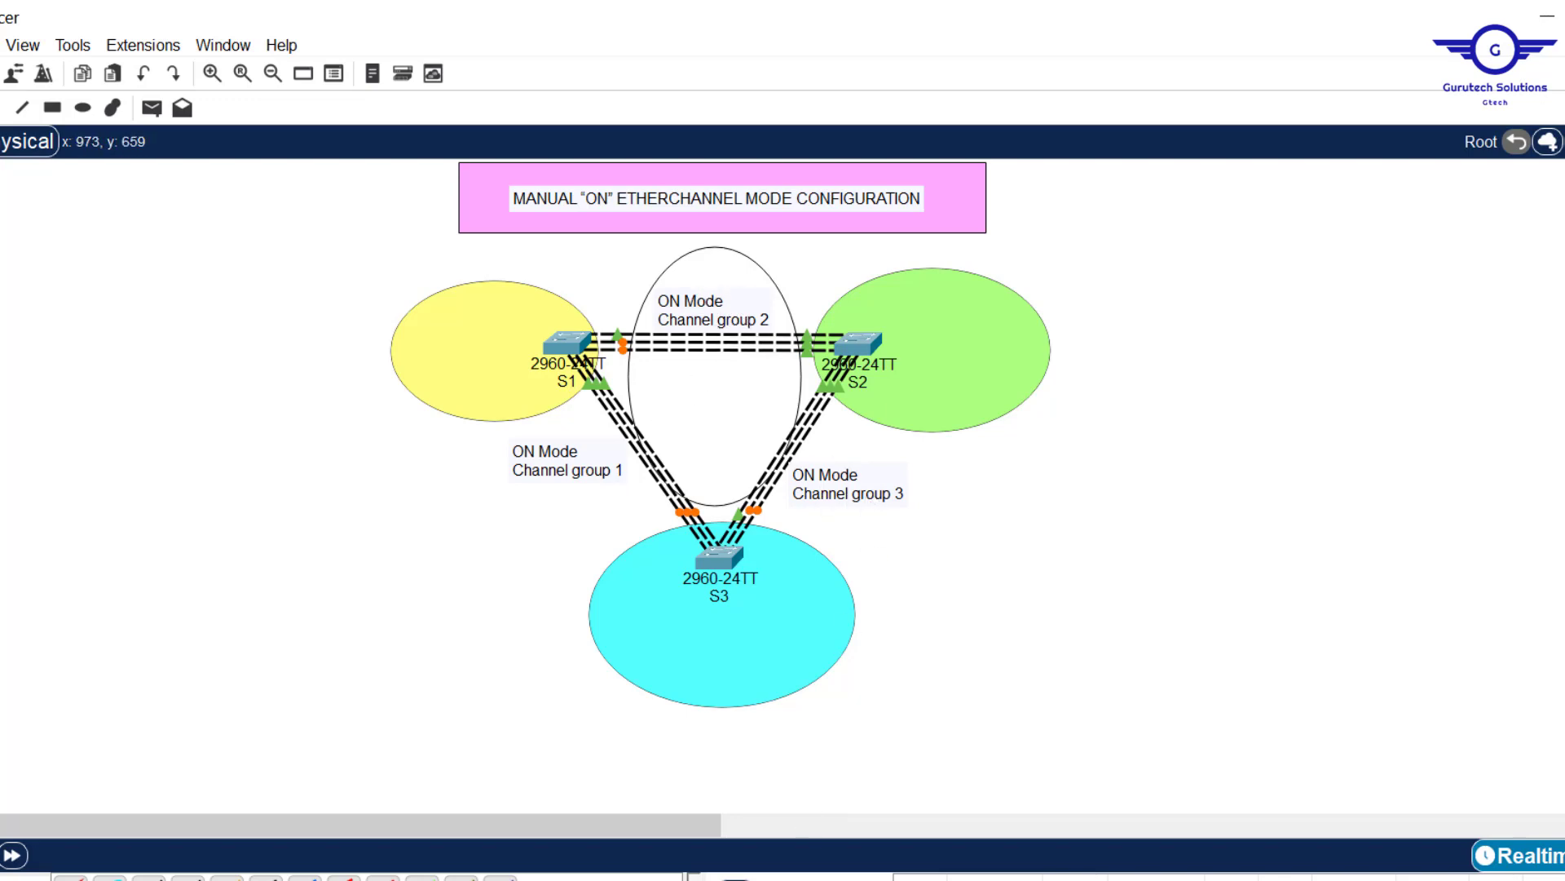
# Review the steps in config-guide.txt and open the command line of switch S1.
pyautogui.click(587, 879)
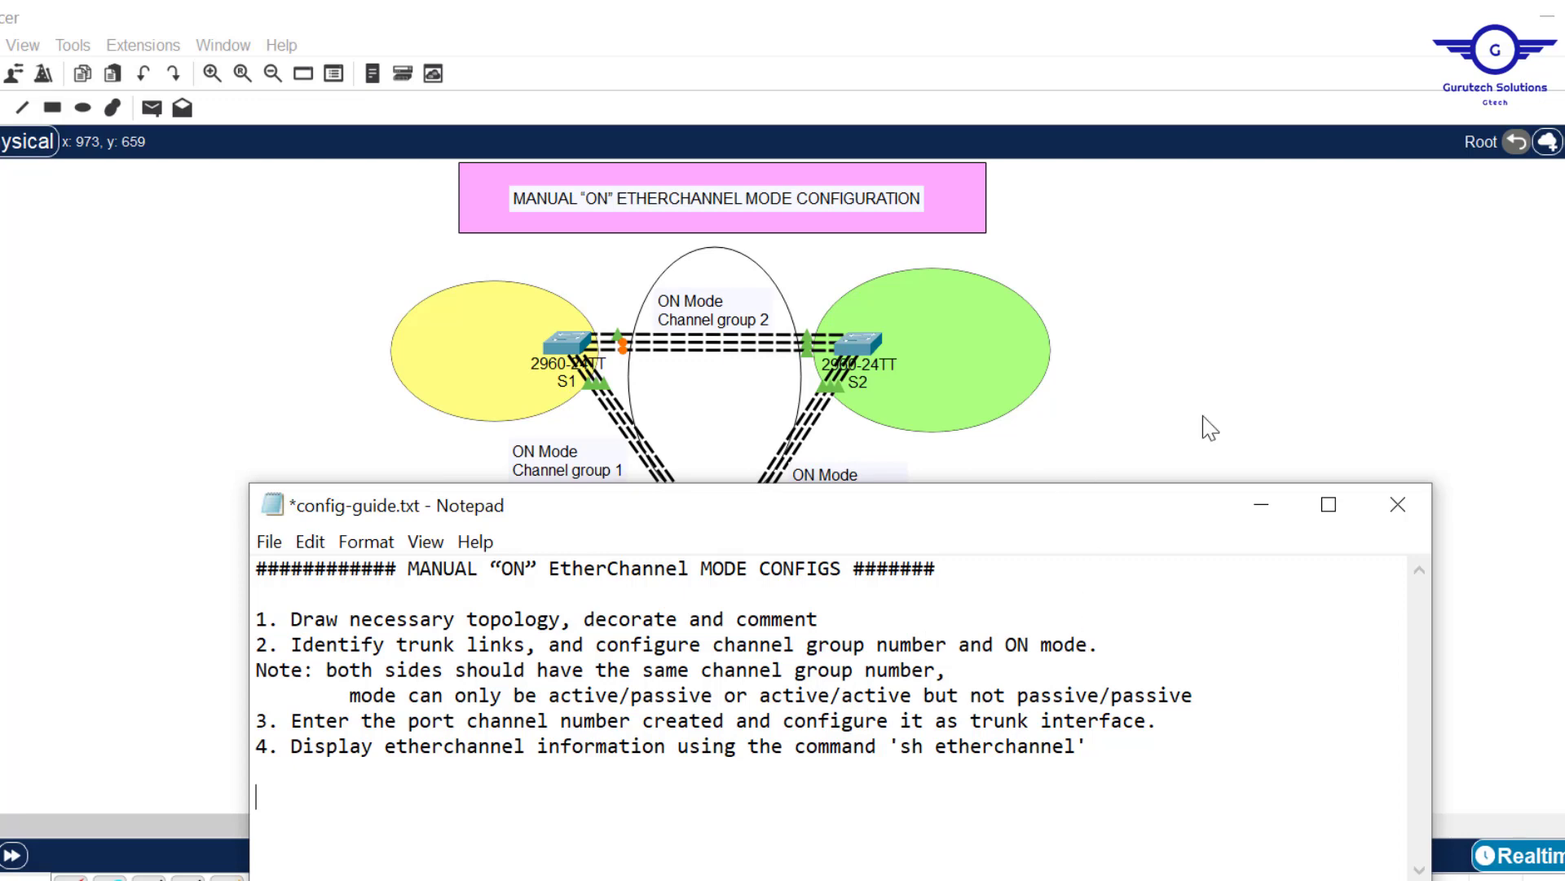
pyautogui.click(1304, 387)
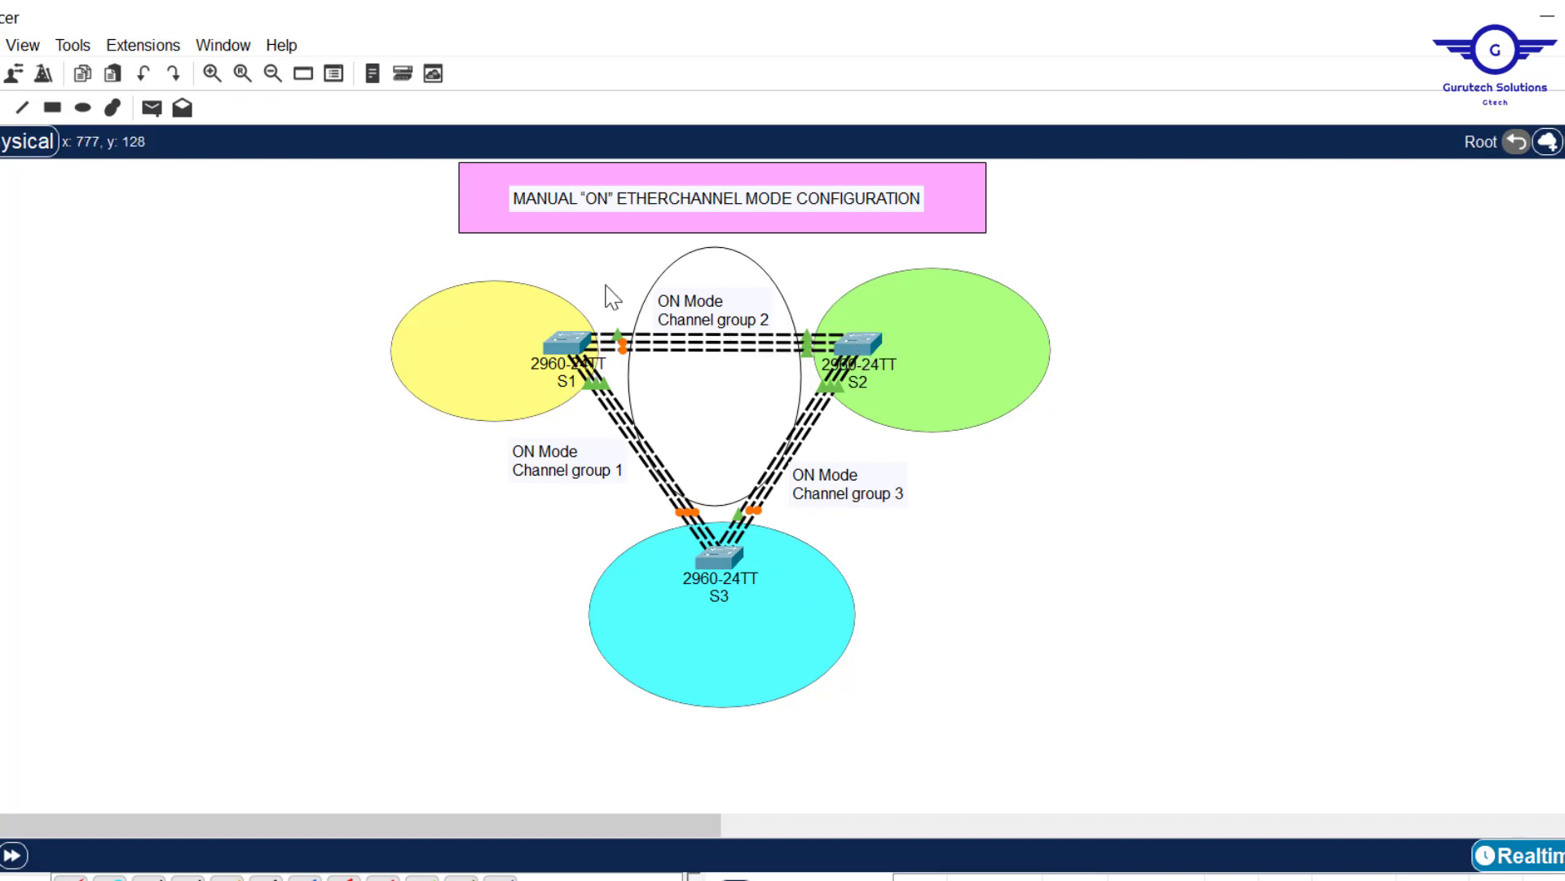
pyautogui.click(577, 346)
pyautogui.click(624, 214)
pyautogui.press('Return')
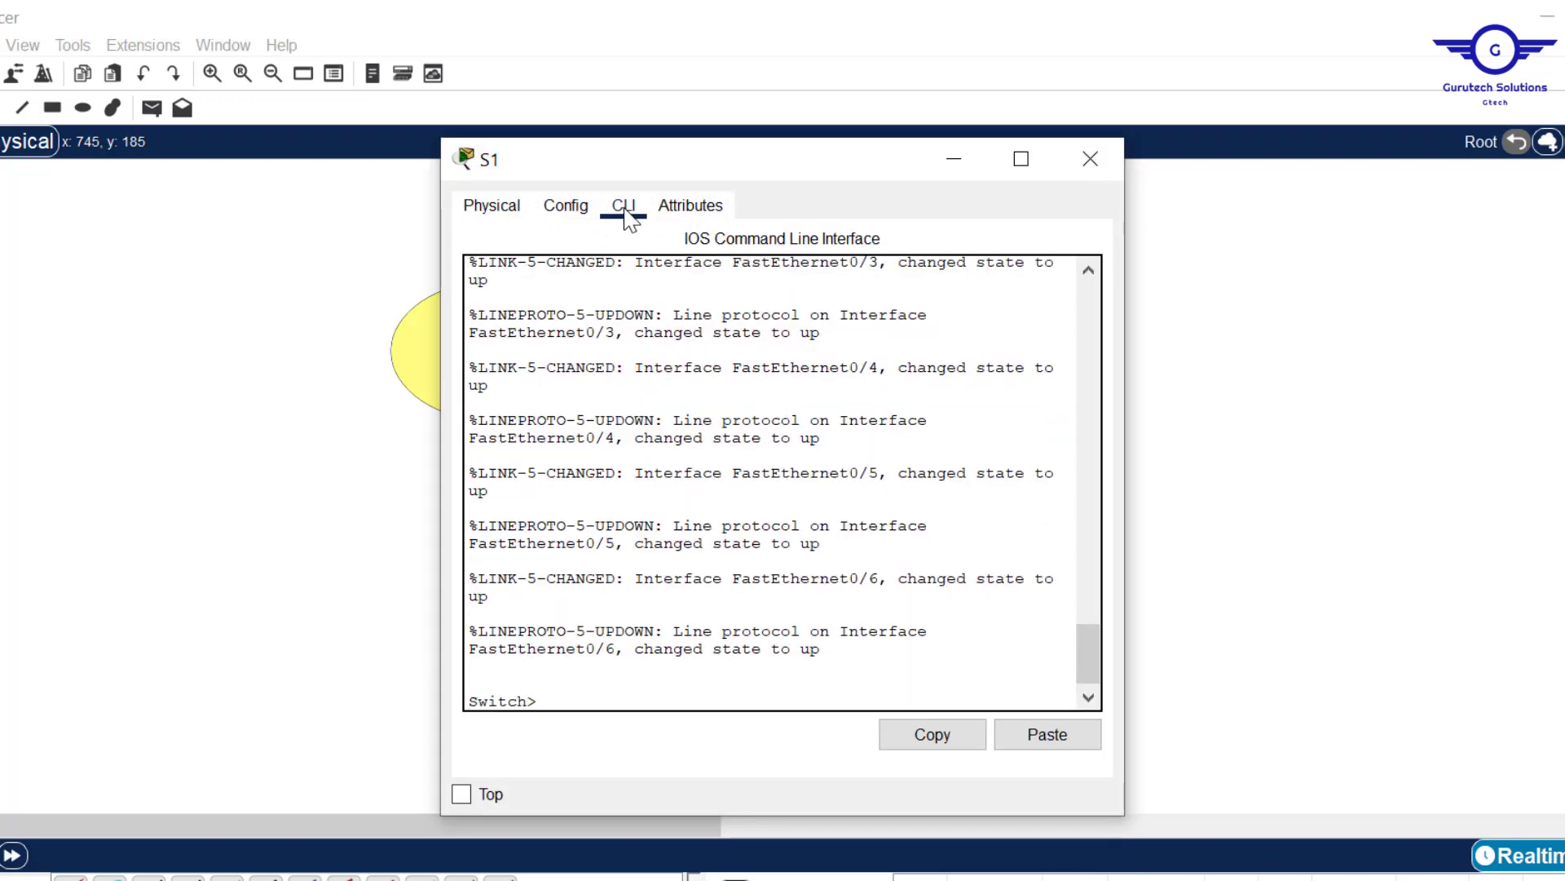
# Enter privileged mode and global configuration mode on S1 with en and conf t.
pyautogui.press('Return')
pyautogui.write('en')
pyautogui.press('Return')
pyautogui.write('conf')
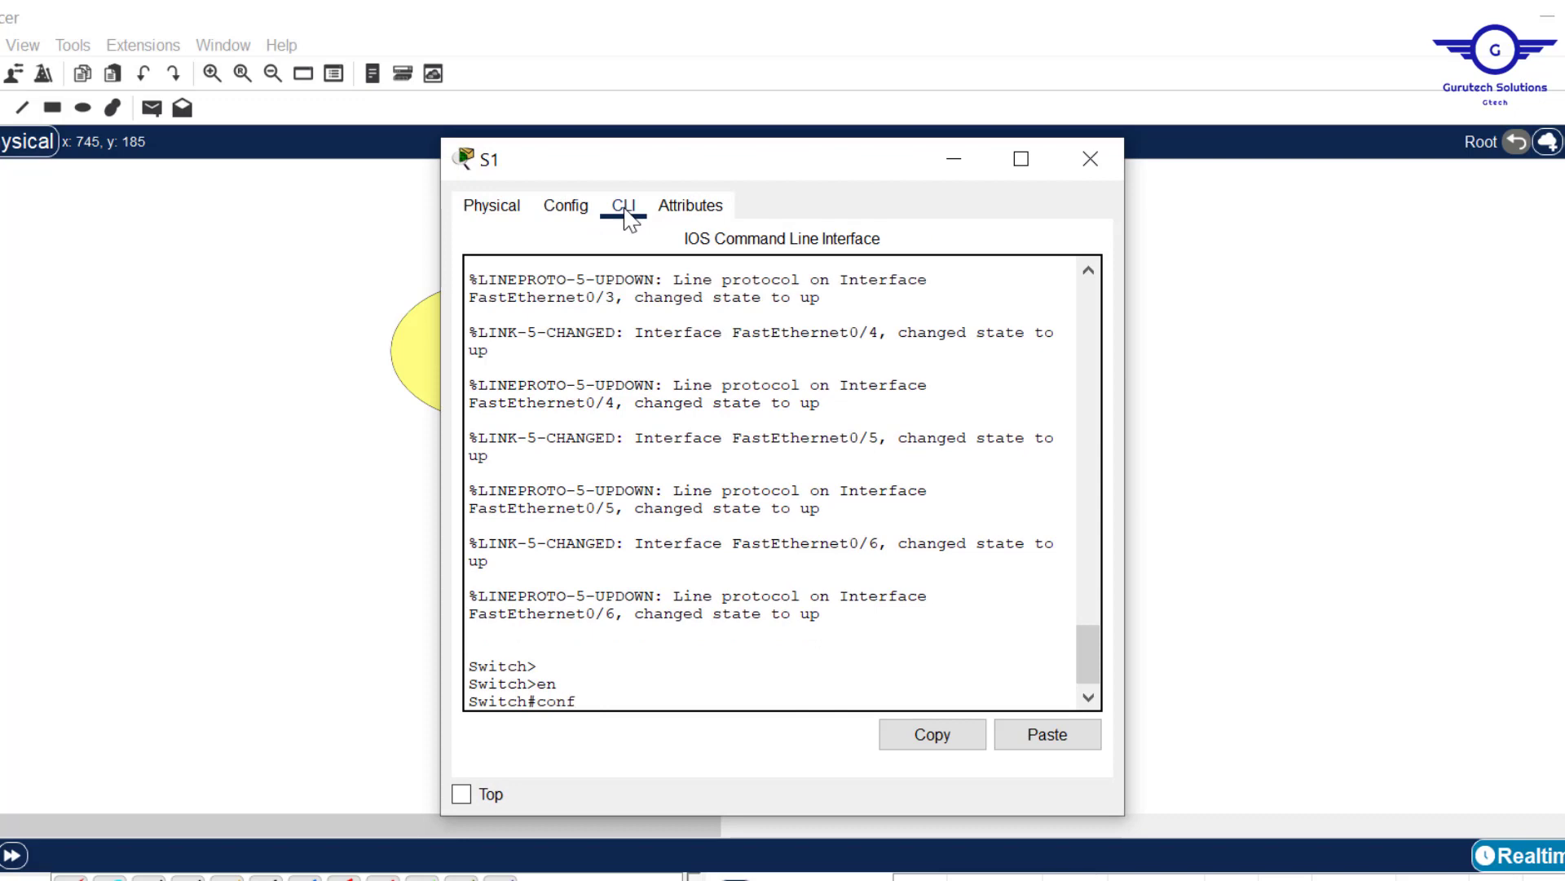
pyautogui.write(' t')
pyautogui.press('Return')
pyautogui.press('Return')
pyautogui.press('Return')
pyautogui.press('Return')
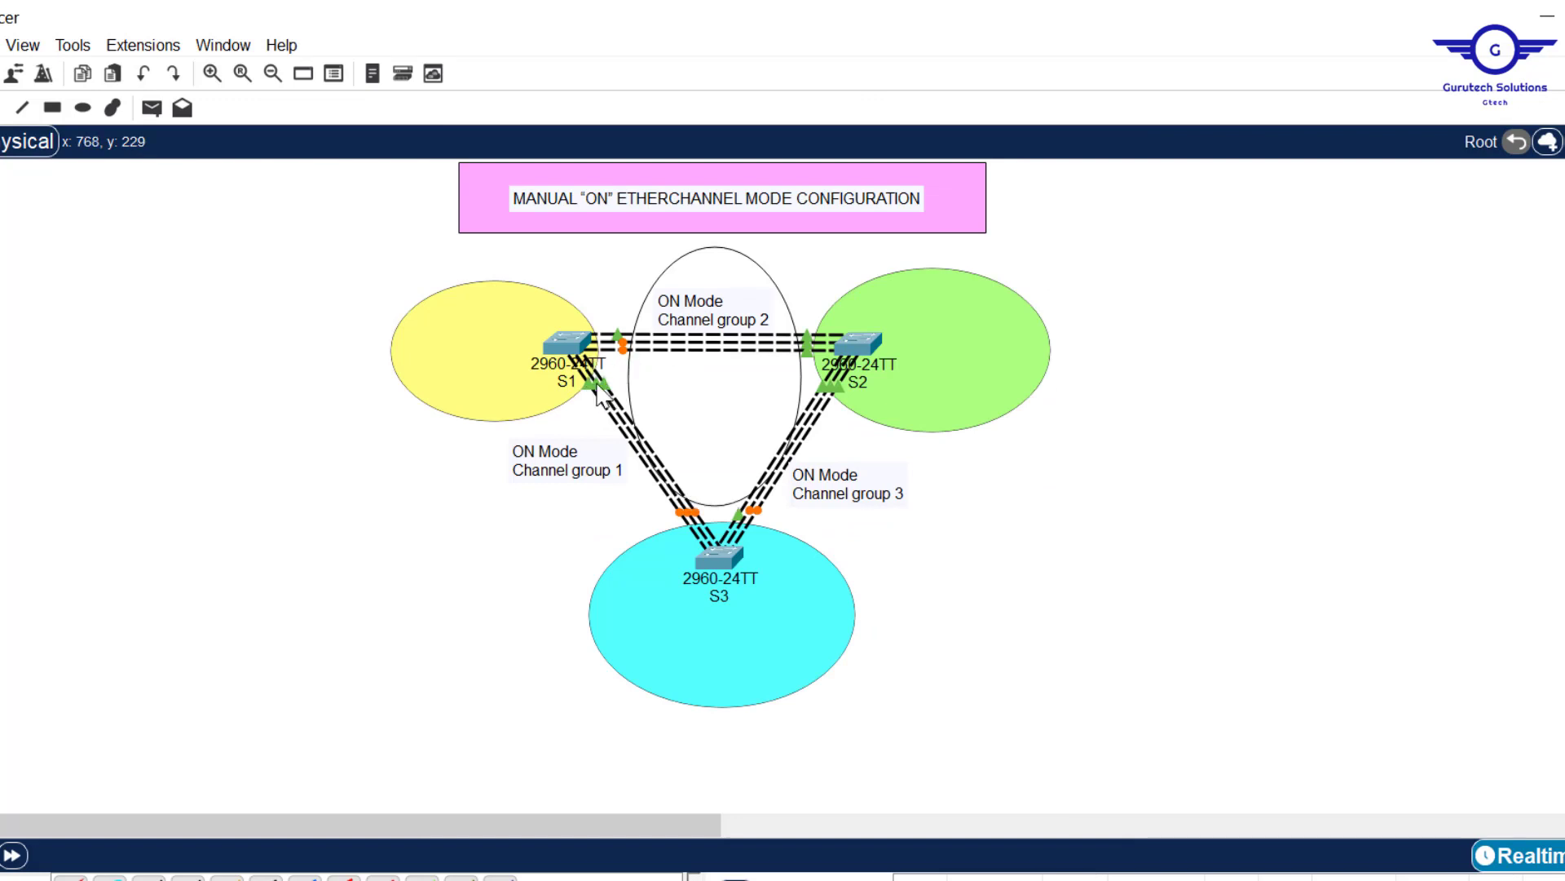
# Enter interface range configuration for fa0/4-5 on S1.
pyautogui.click(565, 343)
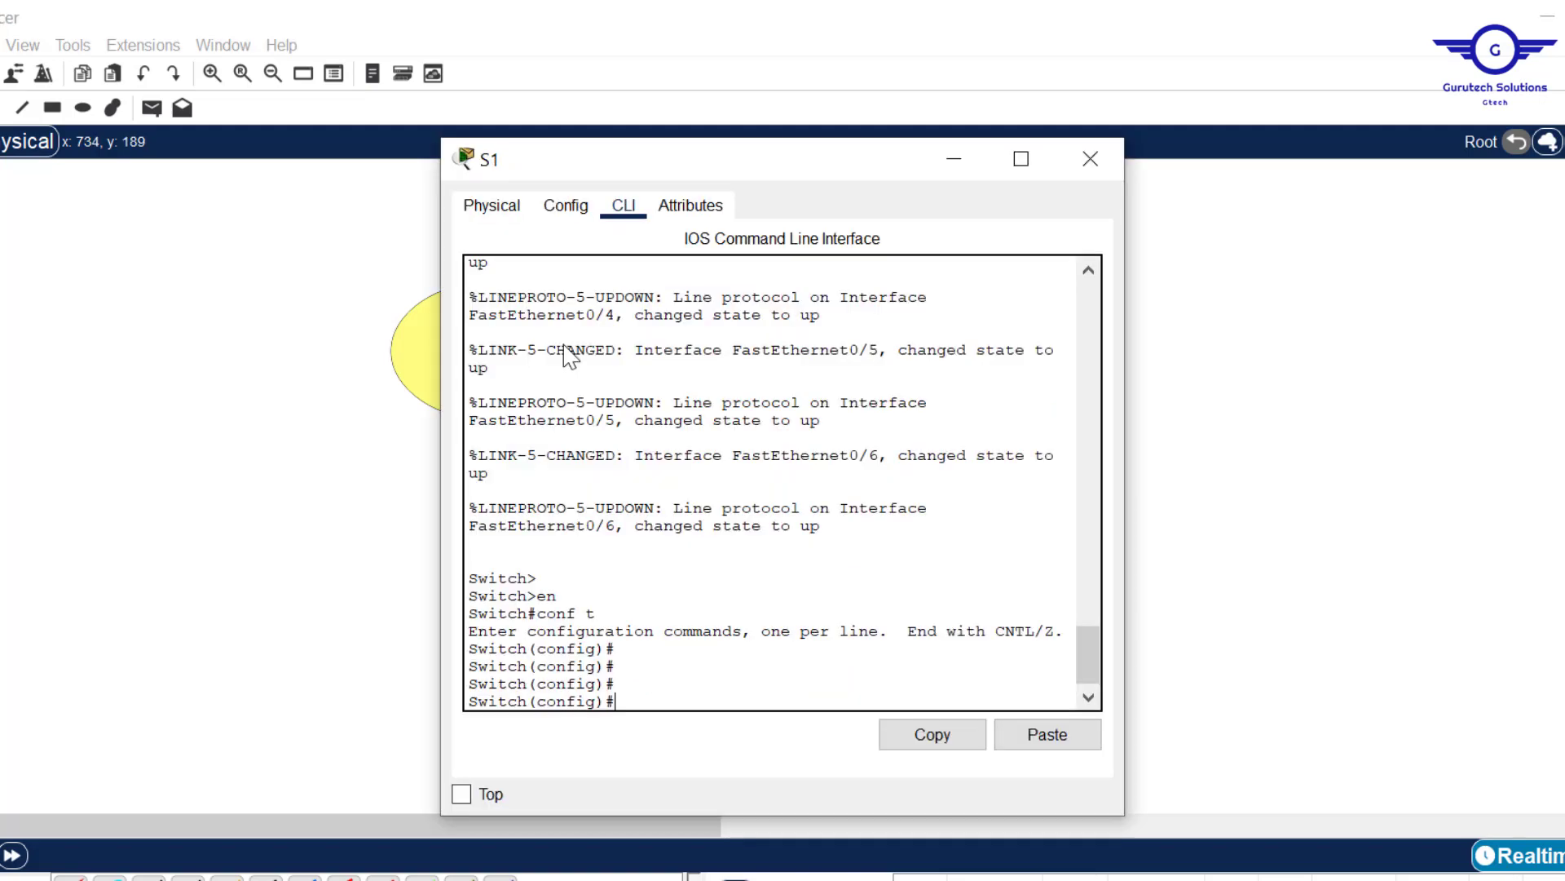
pyautogui.write('int range fa0/')
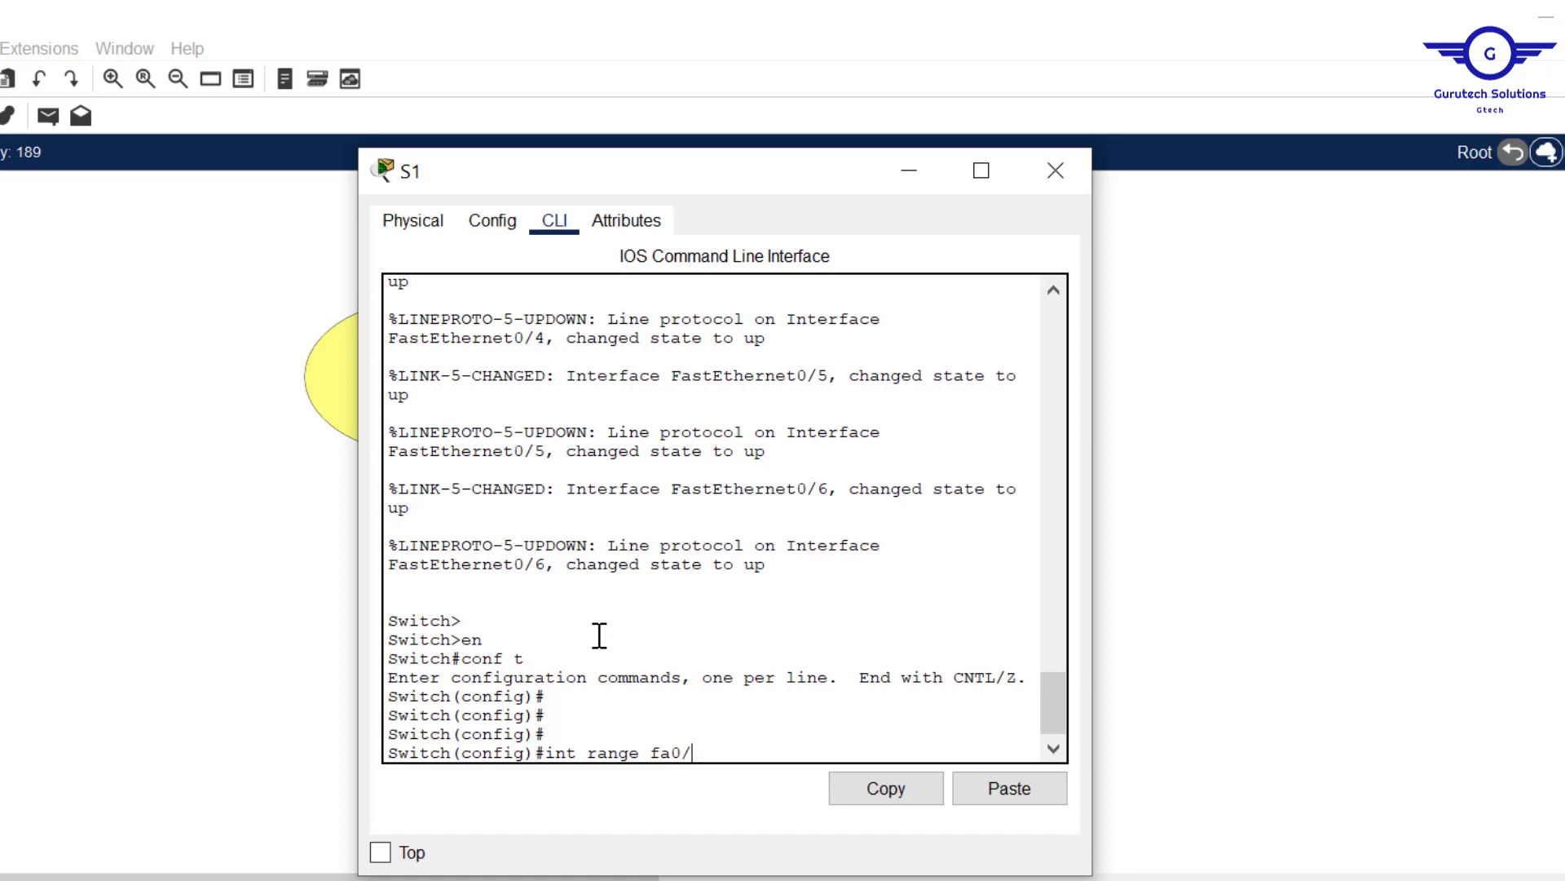
pyautogui.write('4-5')
pyautogui.press('Return')
pyautogui.press('Return')
pyautogui.press('Return')
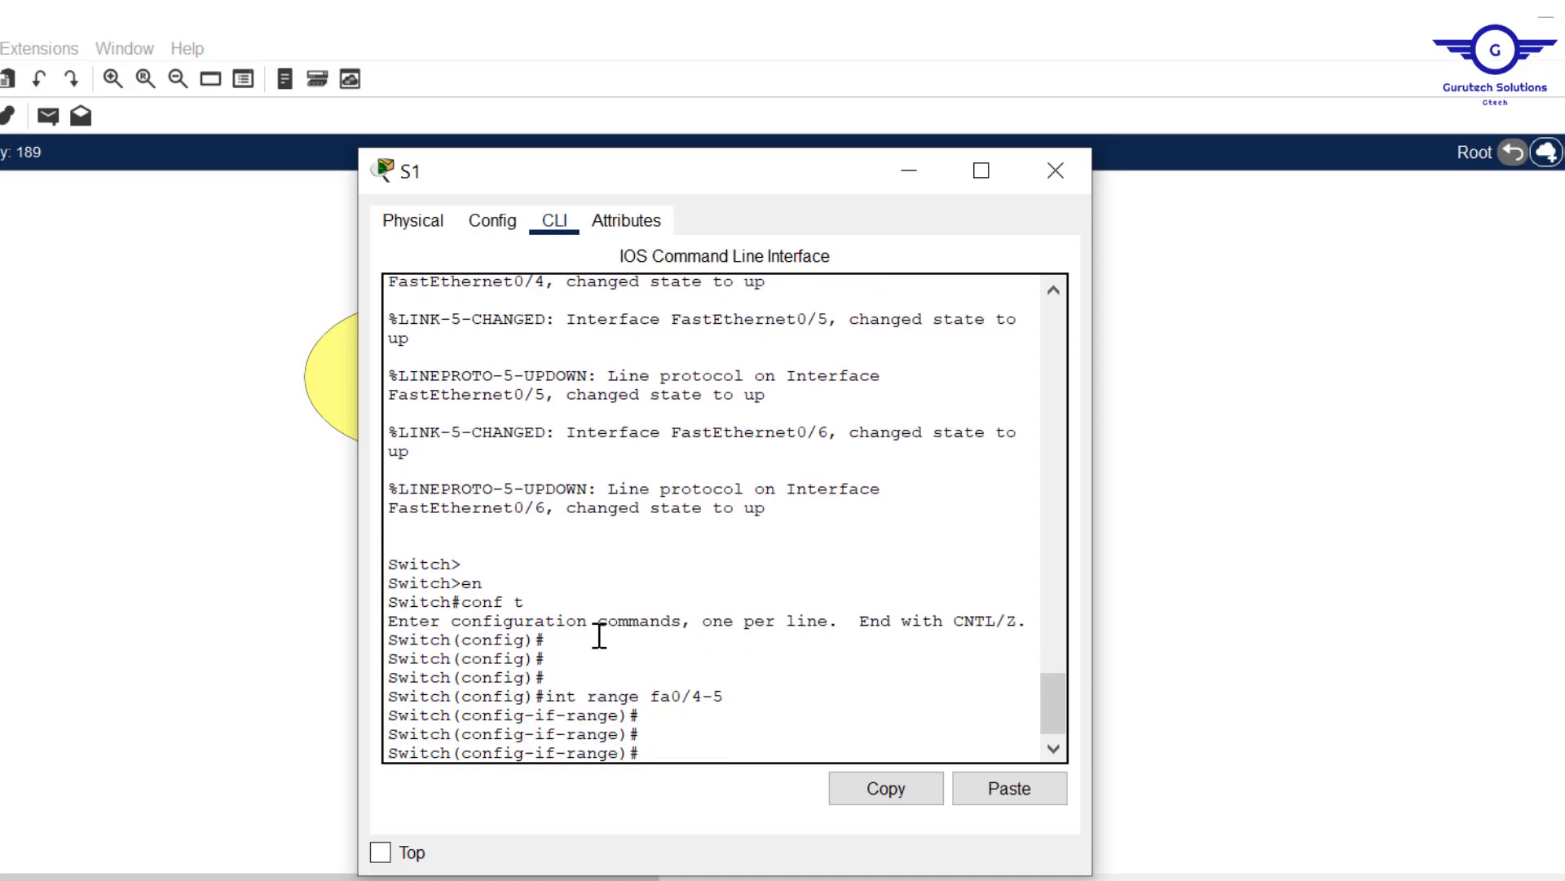
# Consult the guide, assign S1's fa0/4-5 range to channel-group 1 with mode on, and exit the interface range.
pyautogui.hotkey('alt', 'Tab')
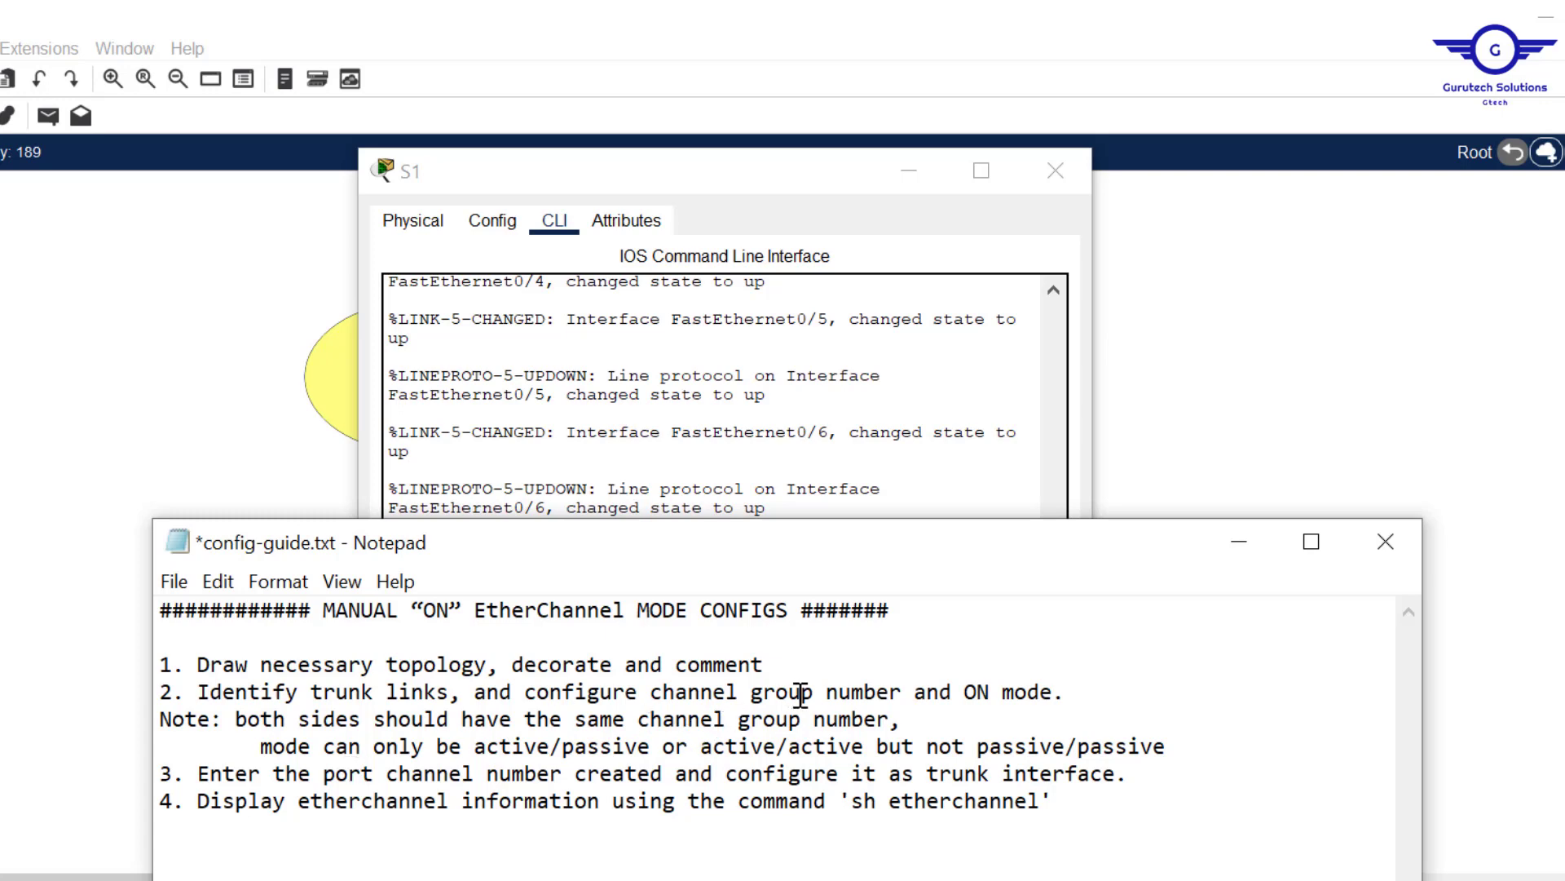
pyautogui.click(846, 498)
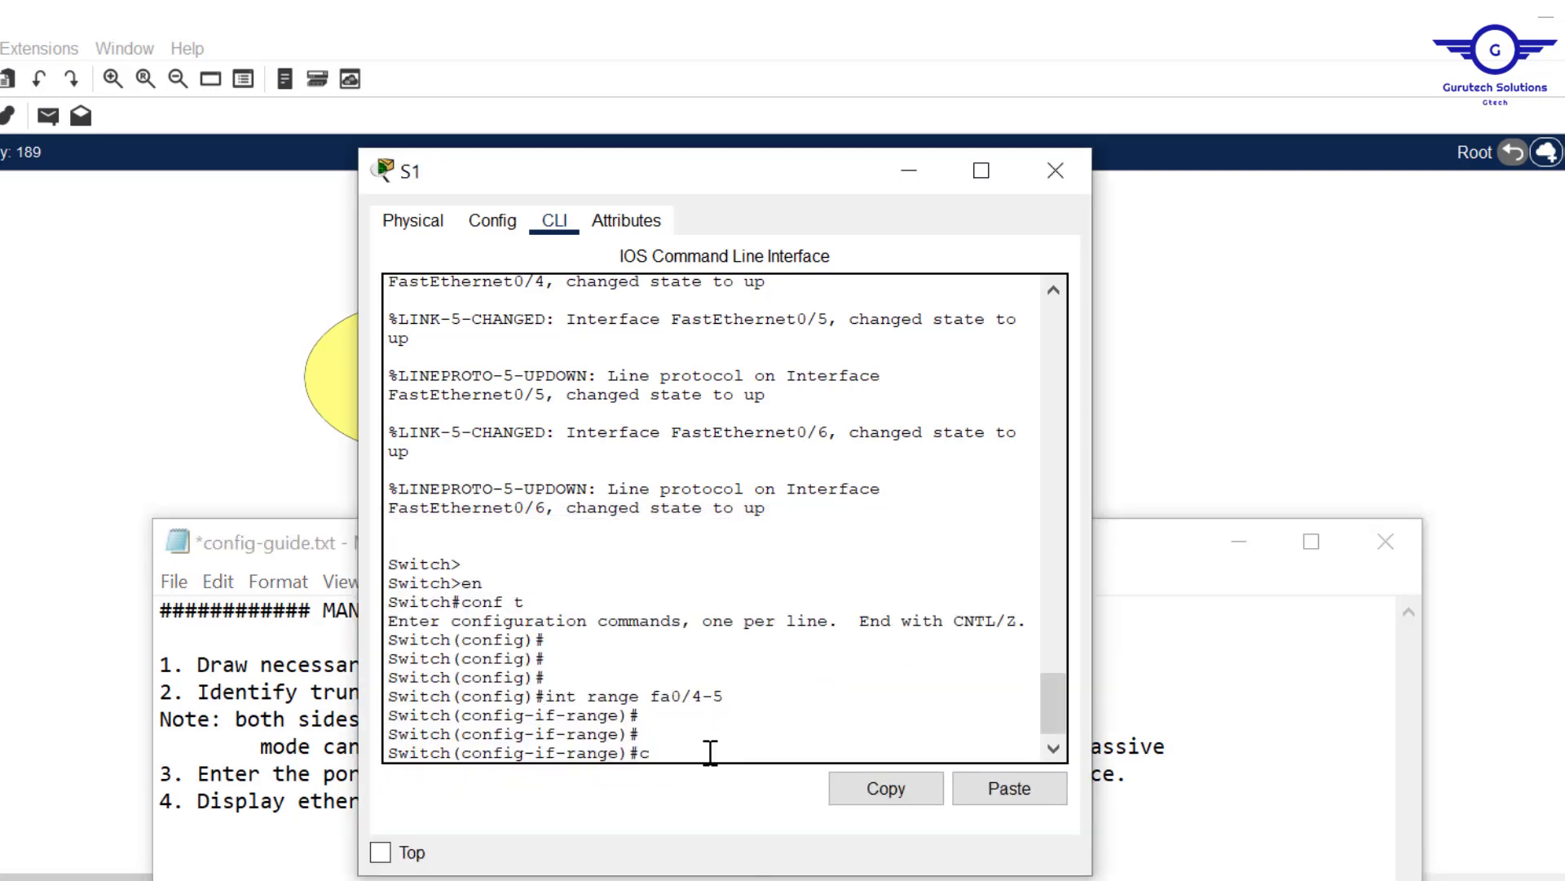
pyautogui.write('channel-g')
pyautogui.press('Tab')
pyautogui.write('1 m')
pyautogui.press('Tab')
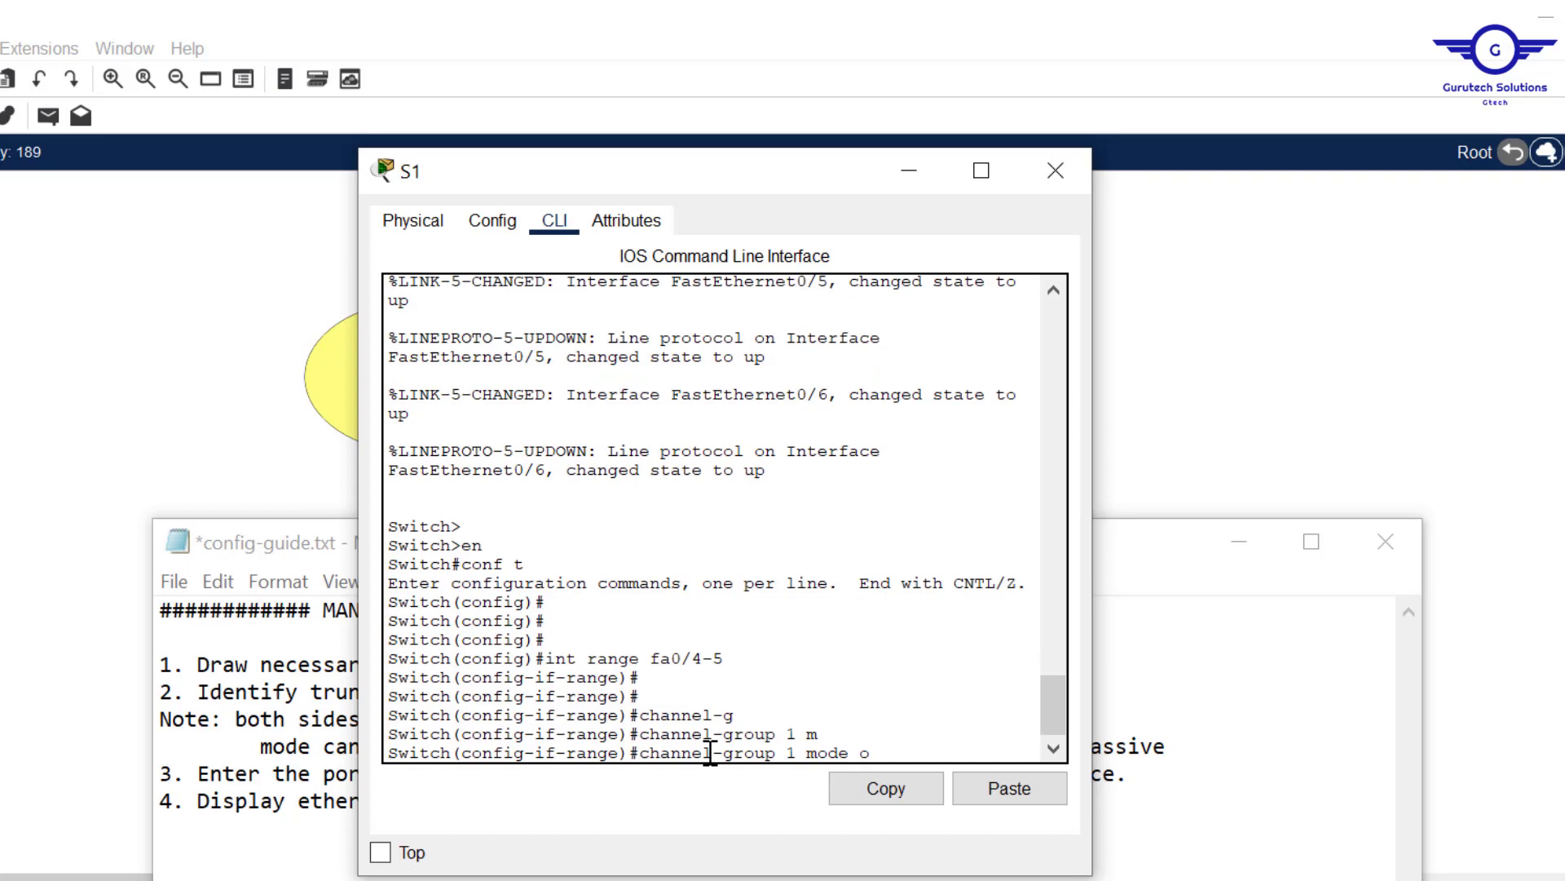
pyautogui.write('on')
pyautogui.press('Return')
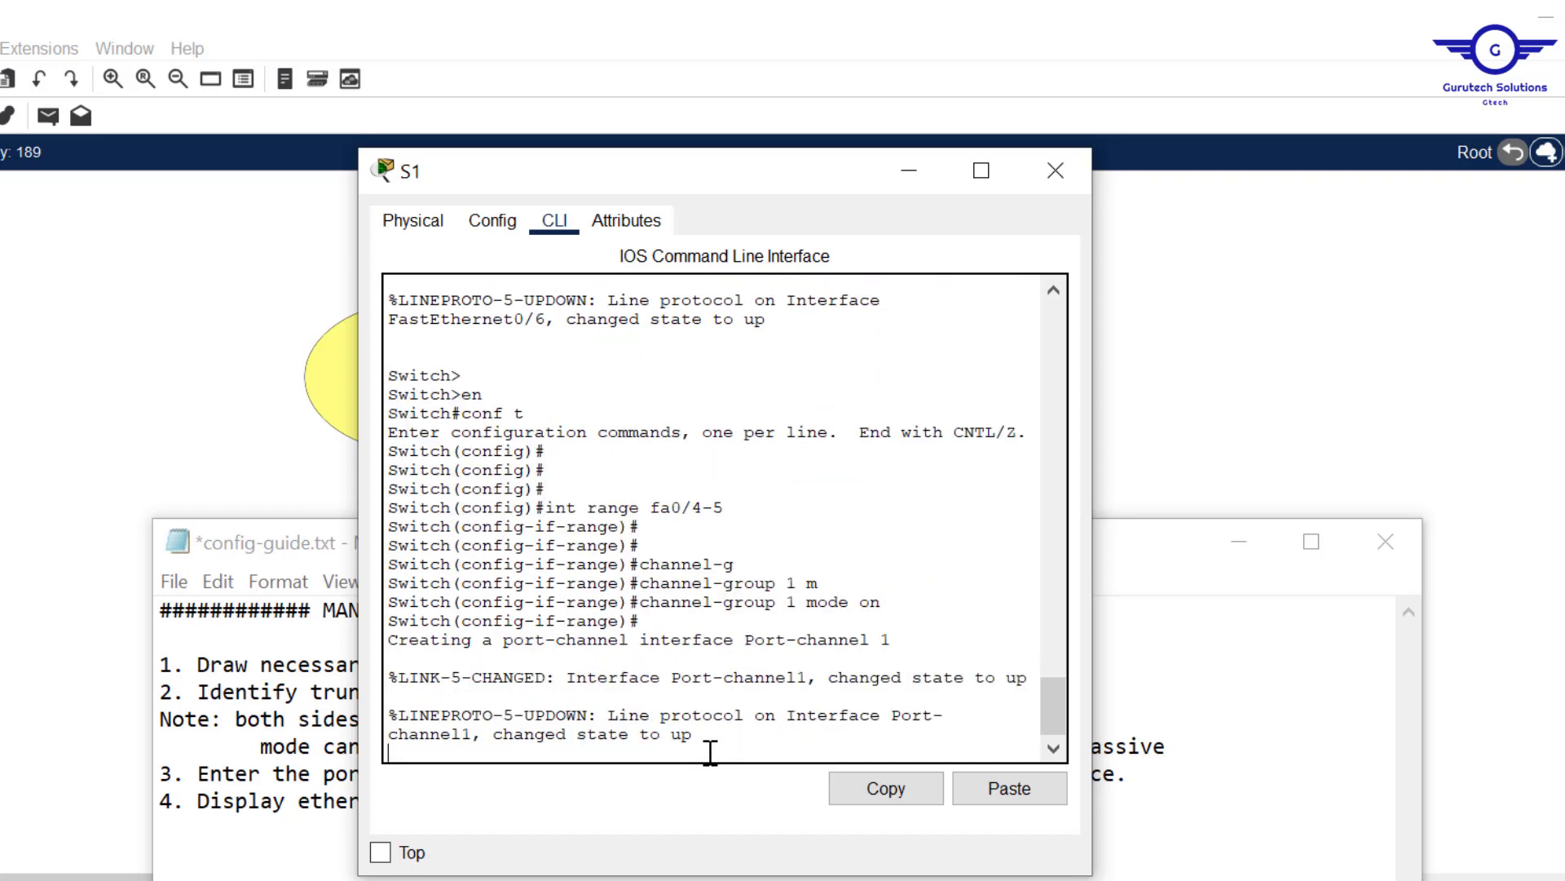
pyautogui.press('Return')
pyautogui.press('Return')
pyautogui.press('Return')
pyautogui.press('Return')
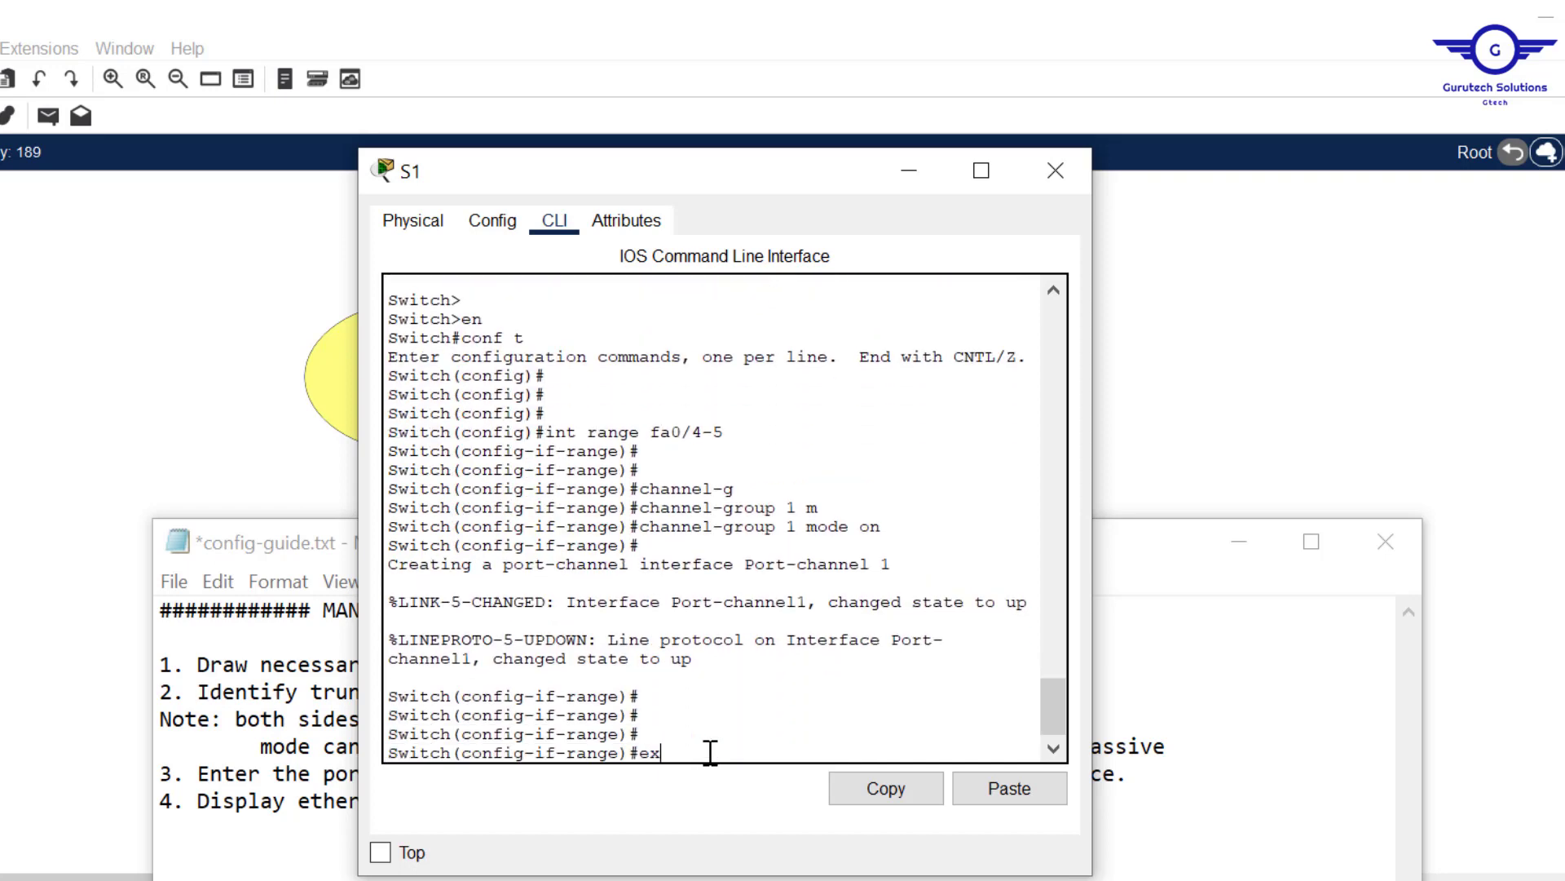
pyautogui.press('Return')
pyautogui.press('Return')
pyautogui.press('Return')
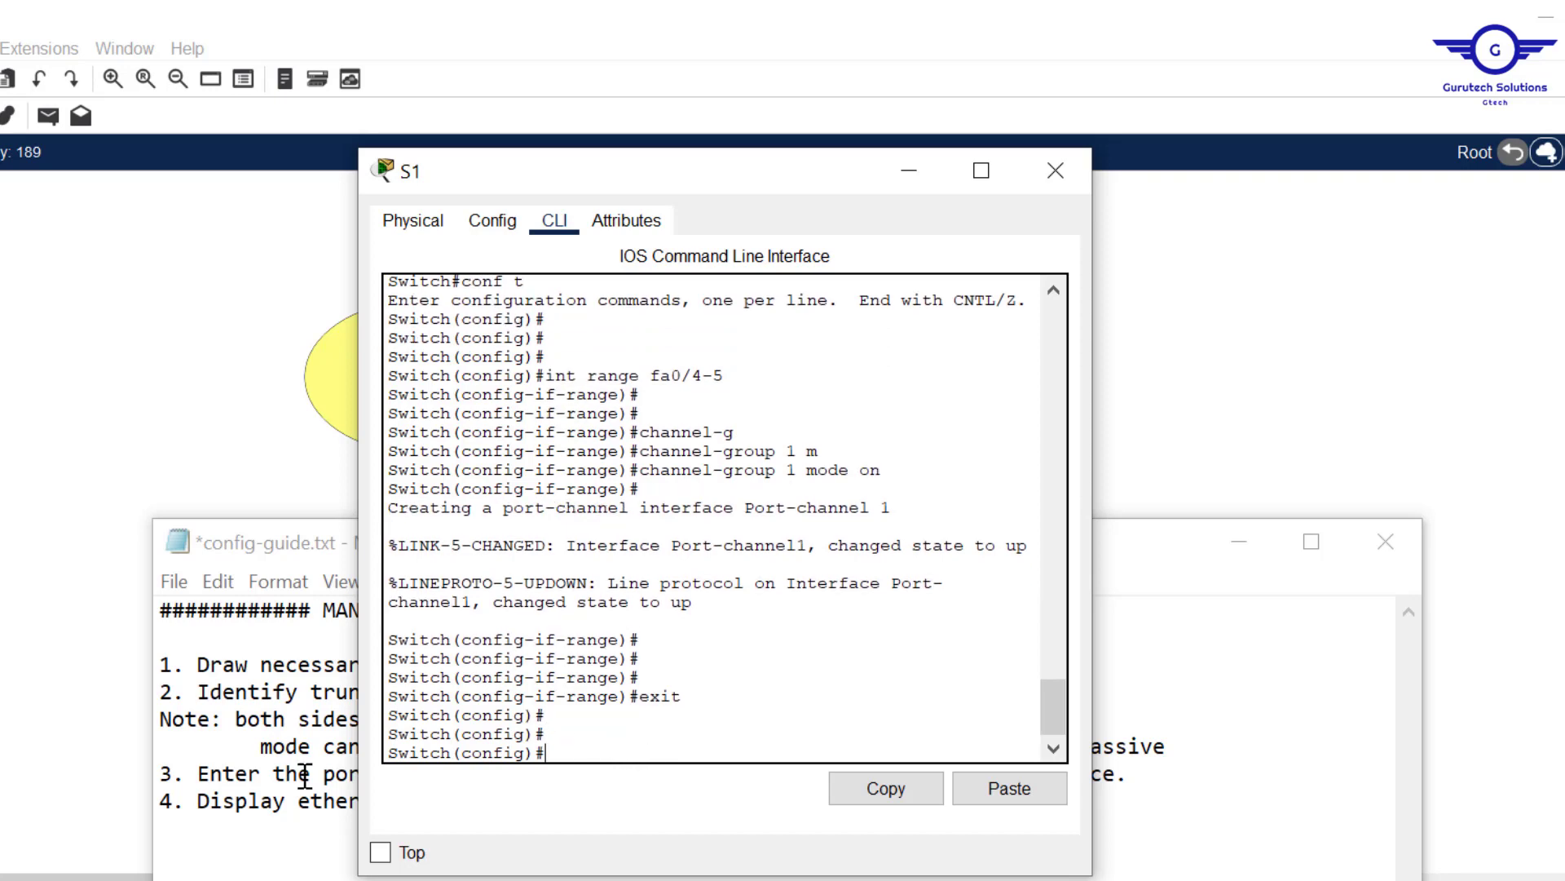
# Highlight step 3 of the config guide and the name of the created port-channel interface in S1's output.
pyautogui.moveTo(184, 775); pyautogui.dragTo(1177, 766)
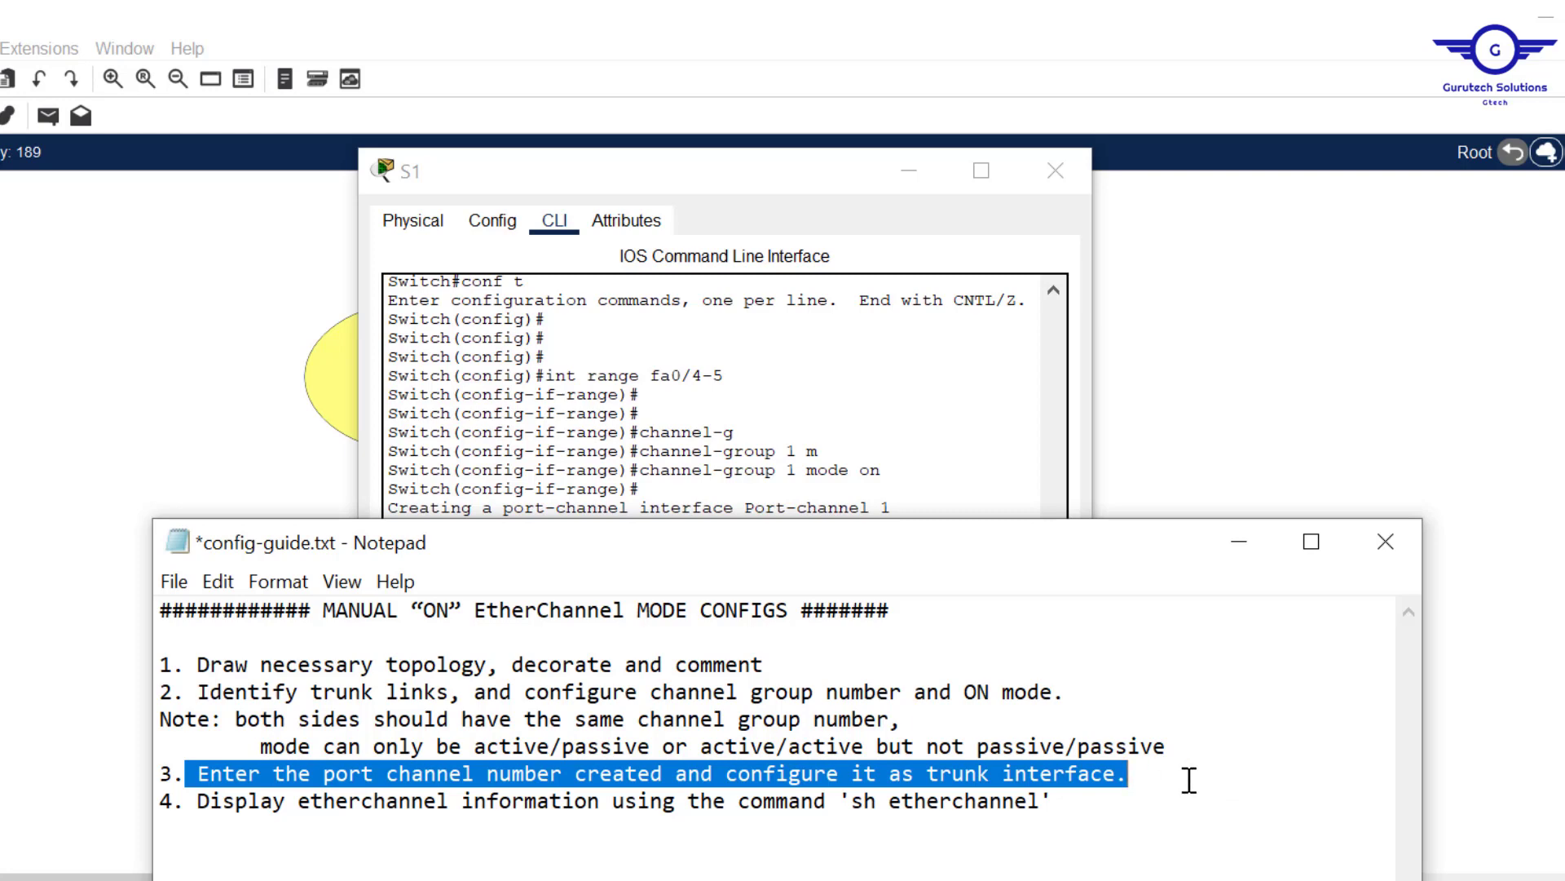
pyautogui.click(866, 494)
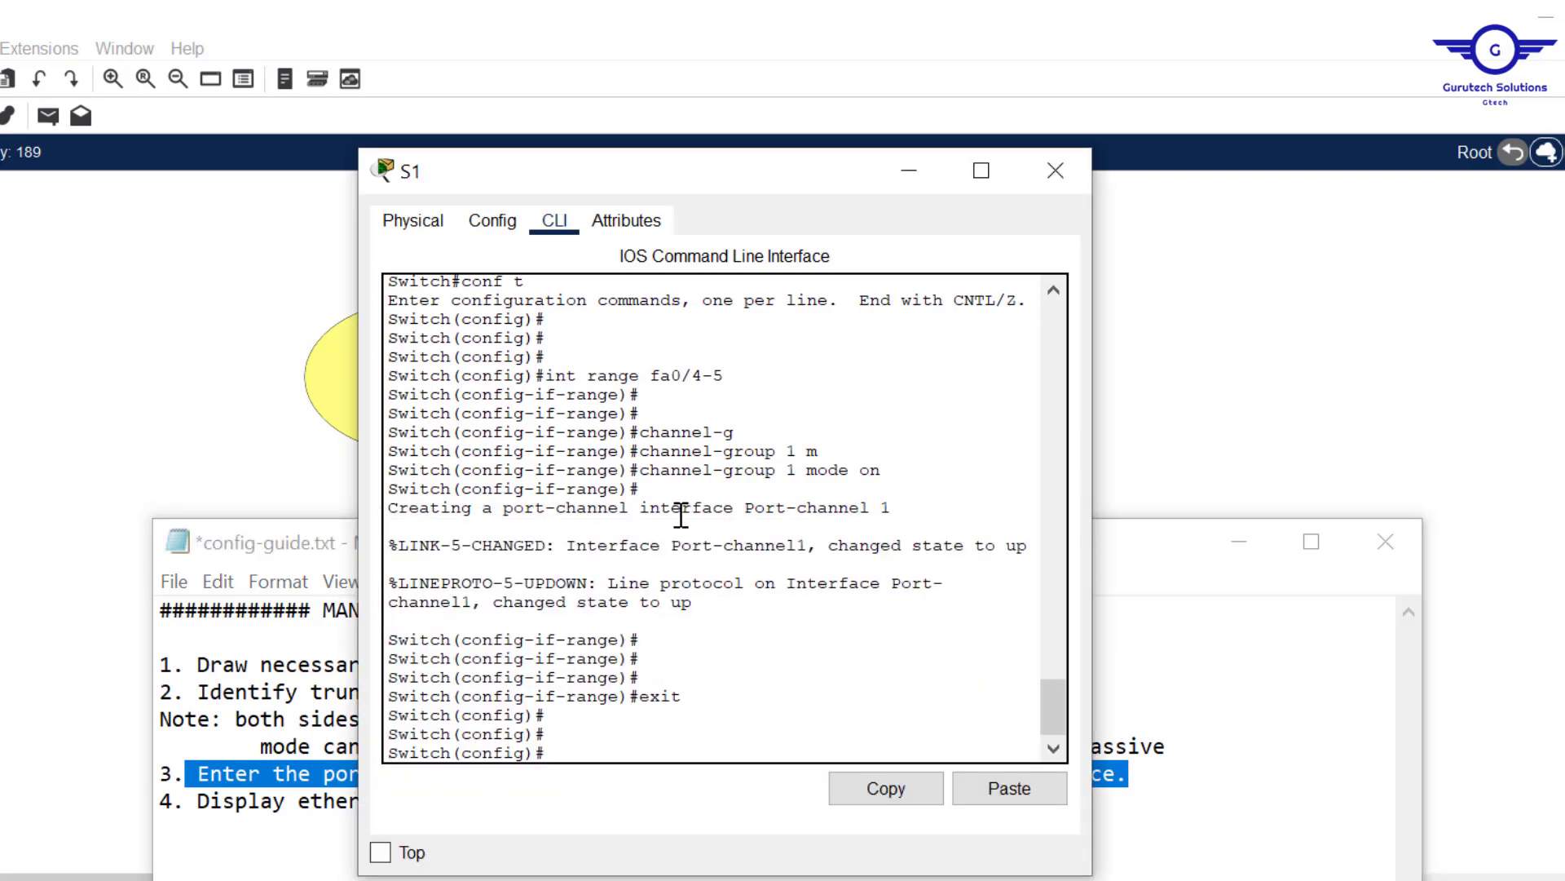
pyautogui.moveTo(639, 506); pyautogui.dragTo(898, 501)
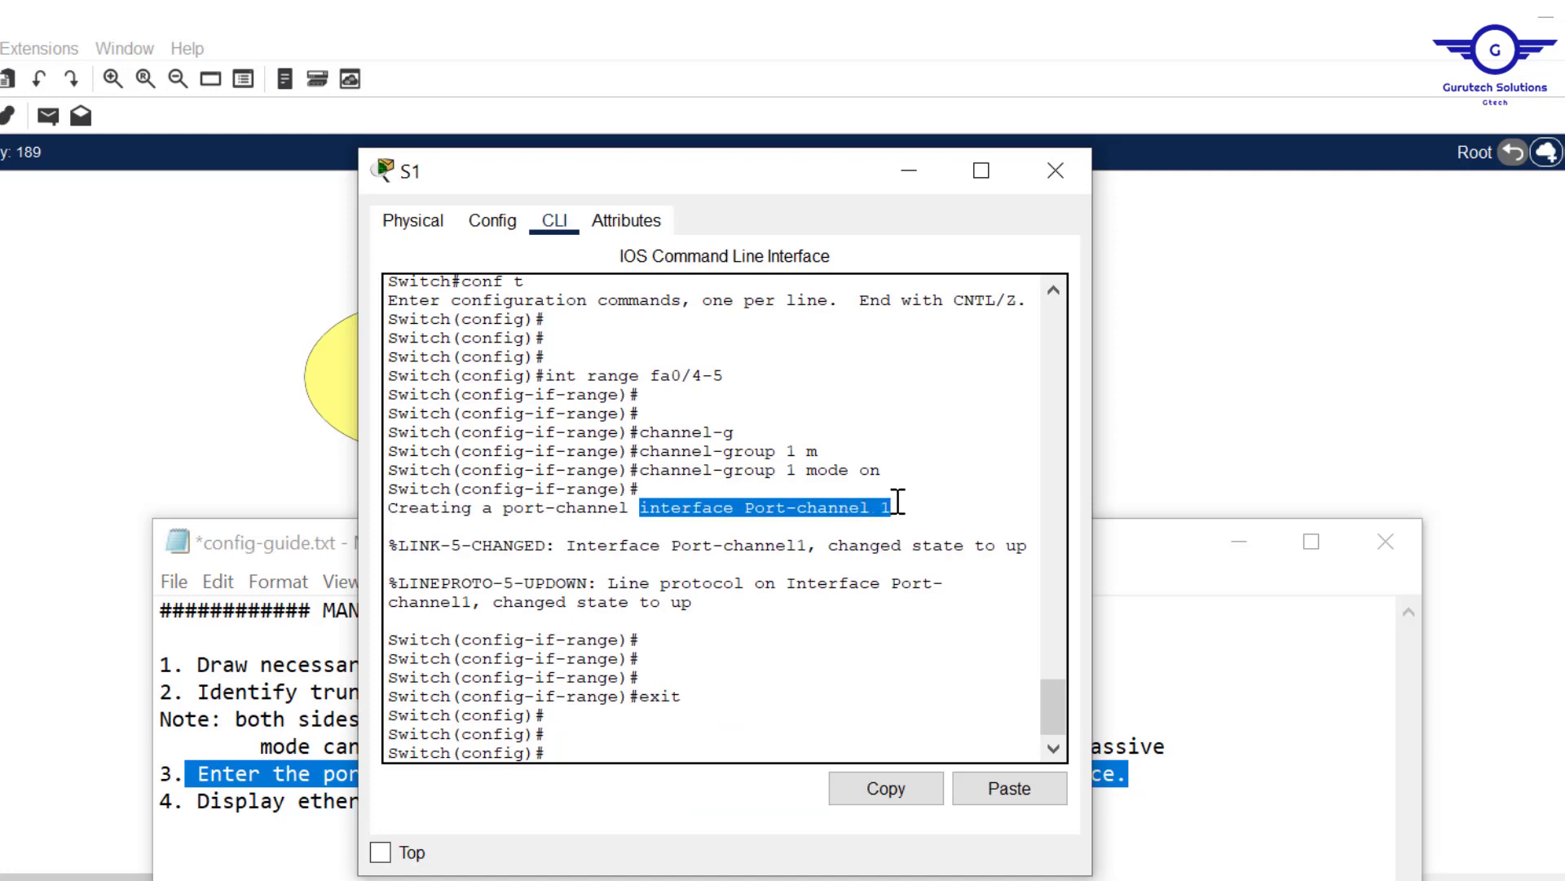
pyautogui.click(563, 733)
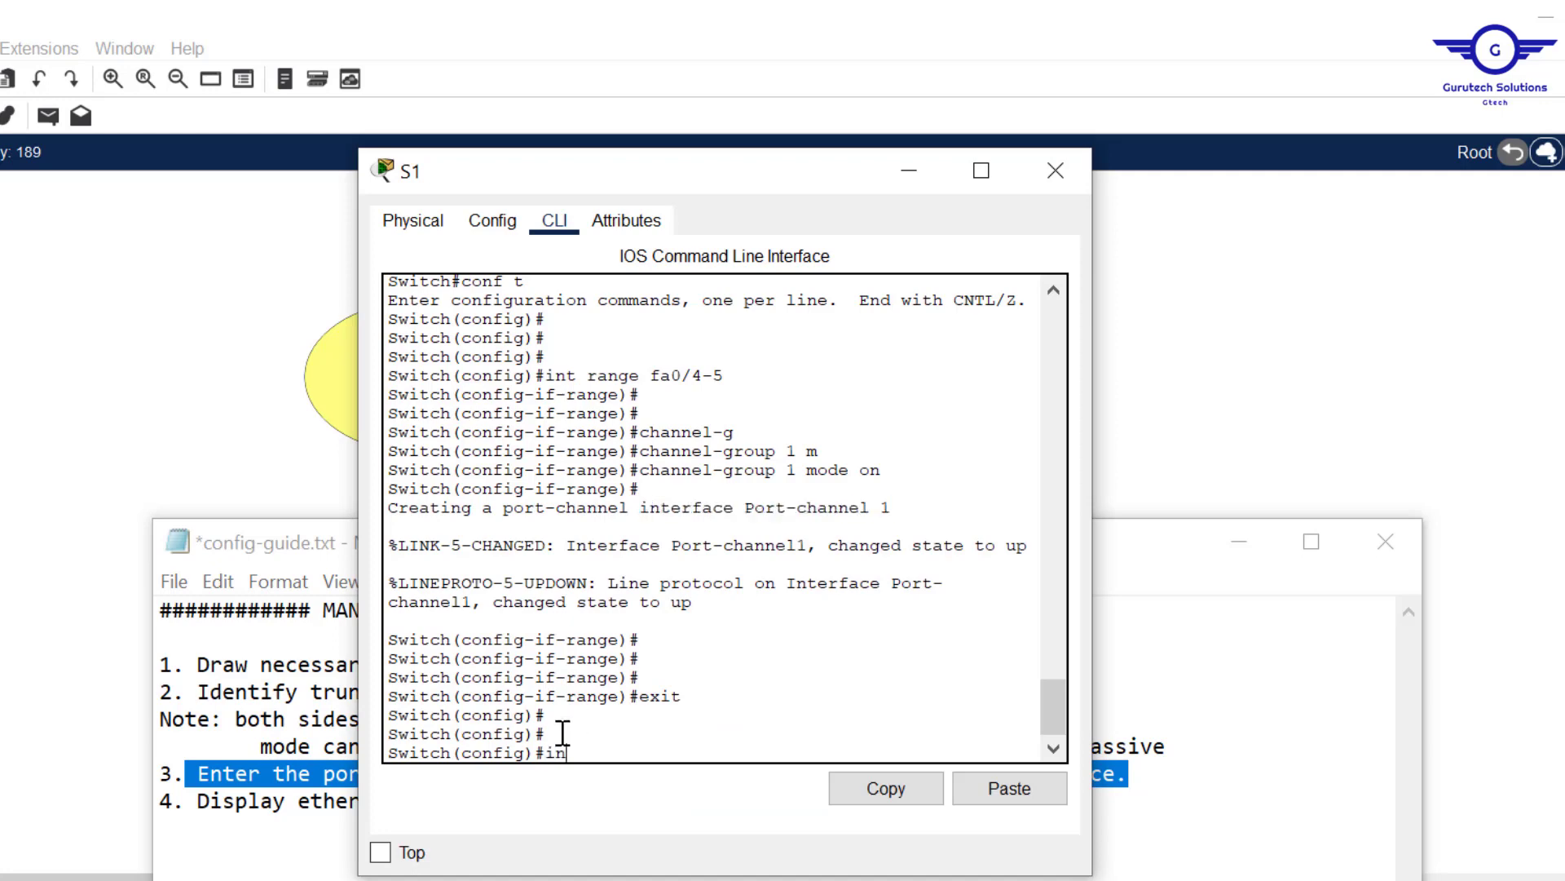
# Enter interface configuration for port-channel 1 on S1.
pyautogui.write('int port-c')
pyautogui.press('Tab')
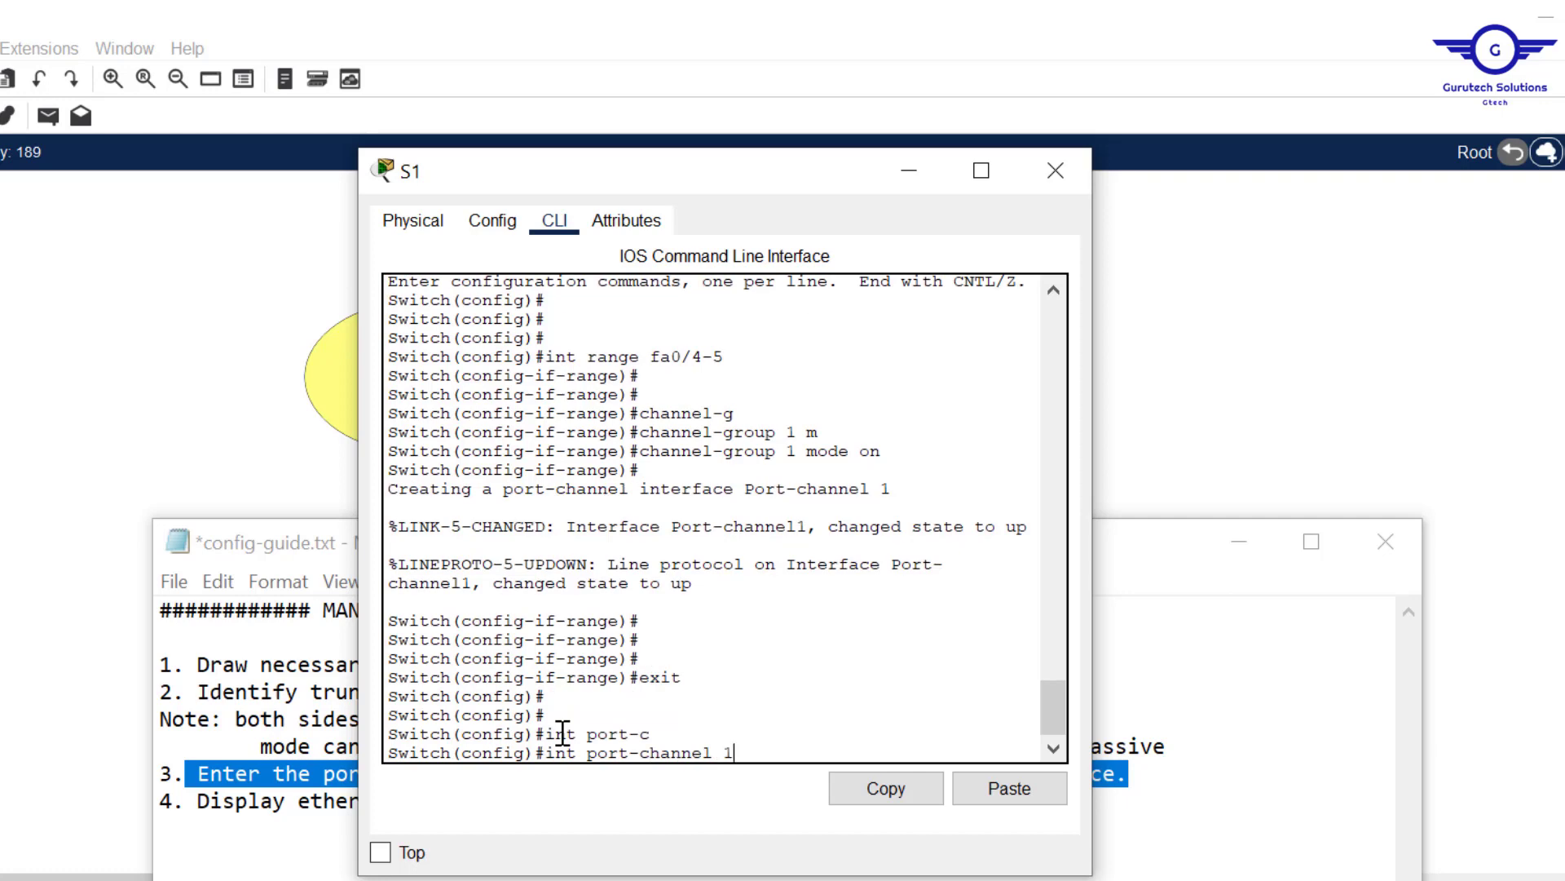
pyautogui.write('1')
pyautogui.press('Return')
pyautogui.press('Return')
pyautogui.press('Return')
# Set port-channel 1 to switchport mode trunk and exit to global configuration mode.
pyautogui.write('swit')
pyautogui.press('Tab')
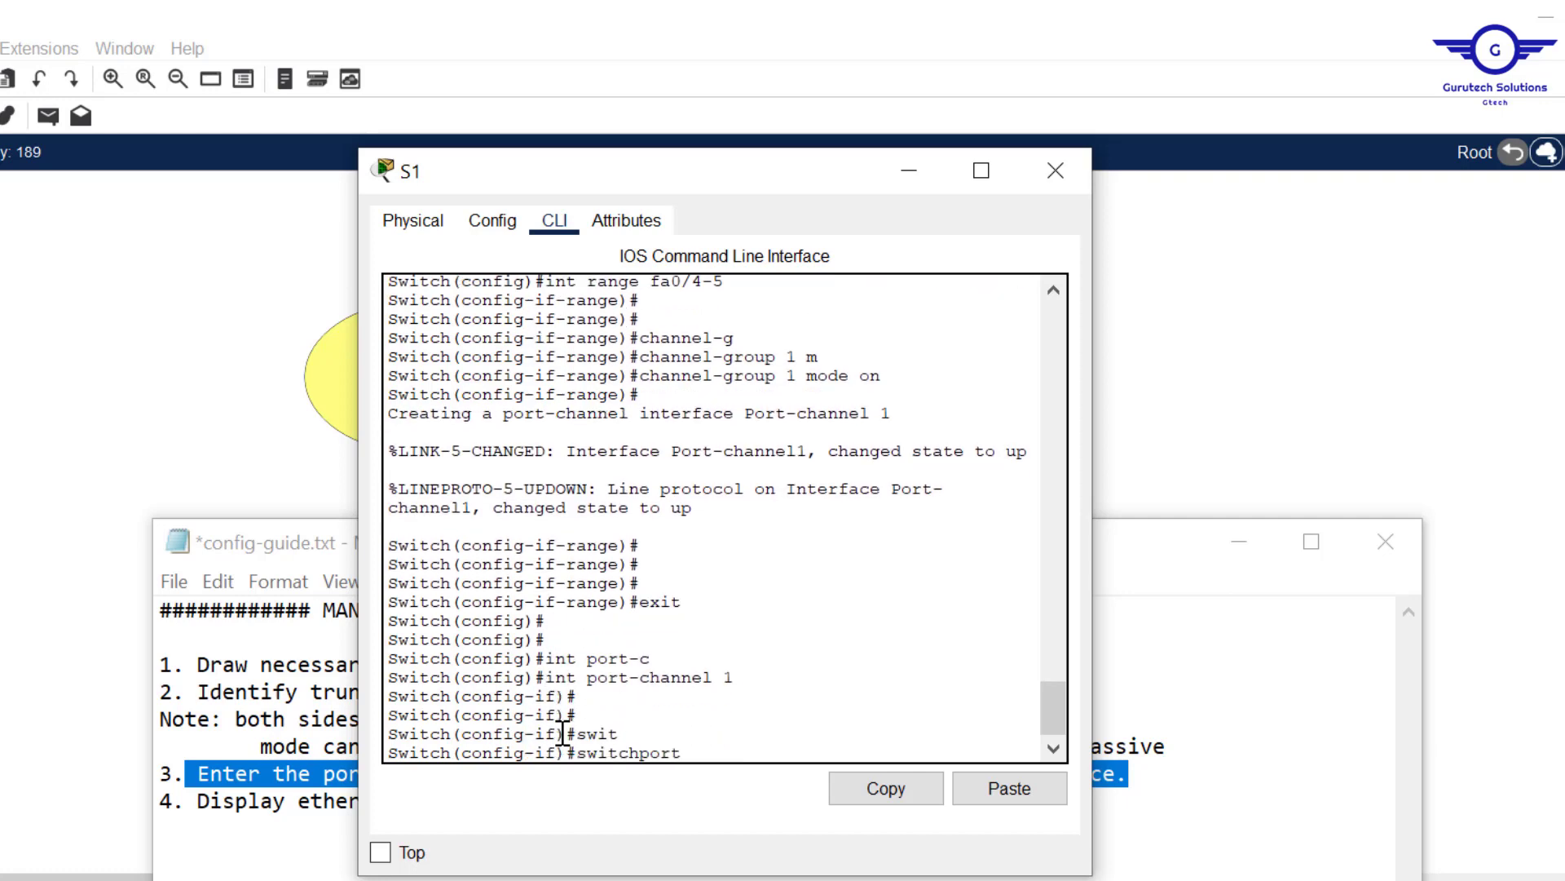
pyautogui.write('m')
pyautogui.press('Tab')
pyautogui.write('tr')
pyautogui.press('Tab')
pyautogui.press('Return')
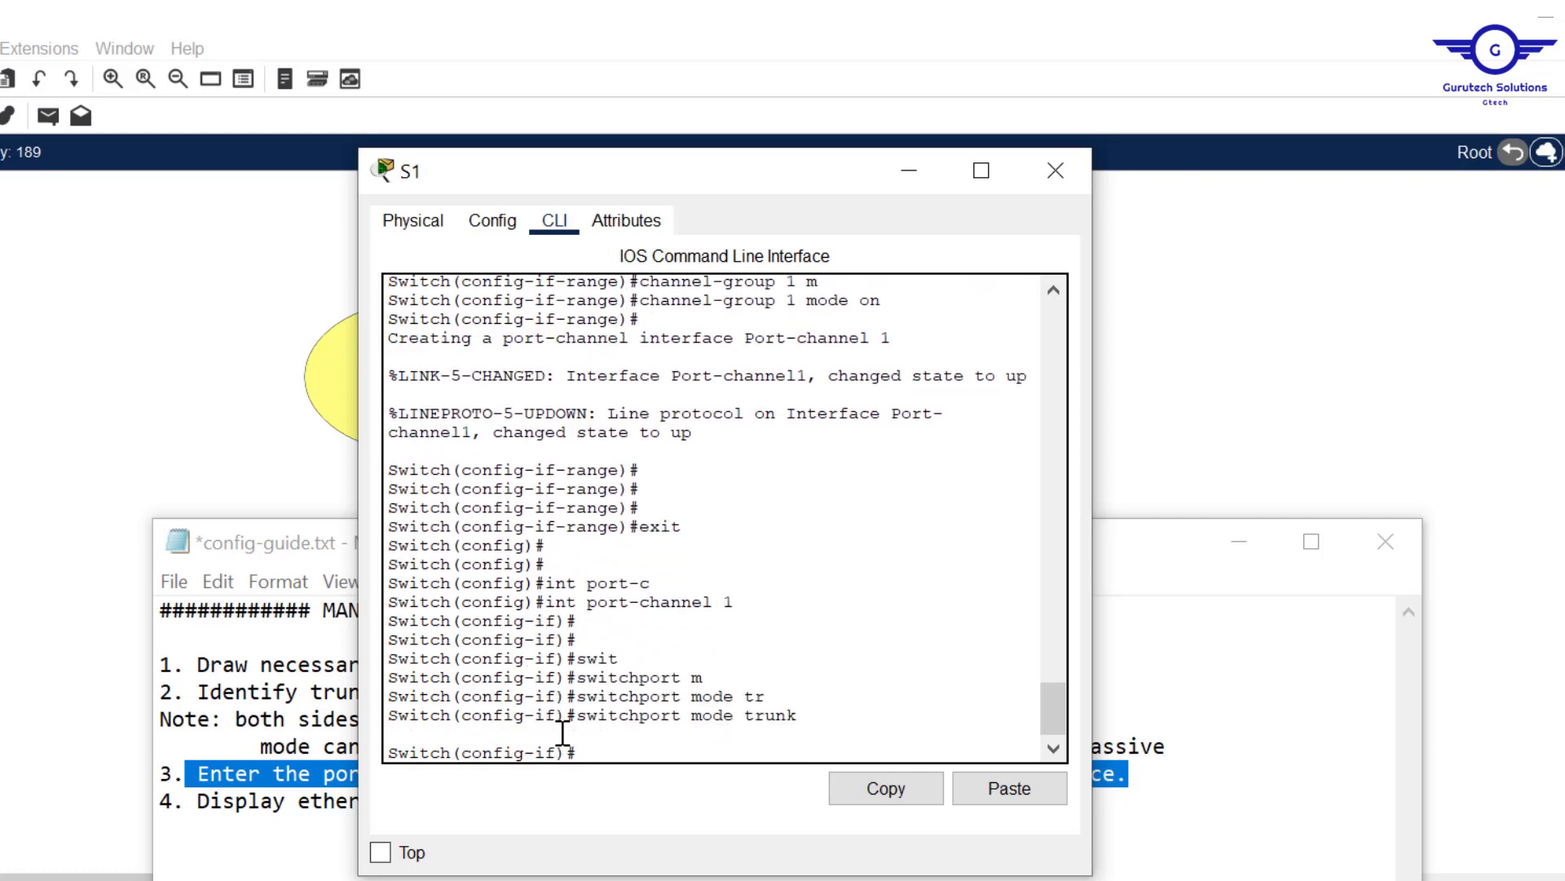
pyautogui.write('ex')
pyautogui.press('Return')
pyautogui.press('Return')
pyautogui.press('Return')
pyautogui.press('Return')
pyautogui.press('Return')
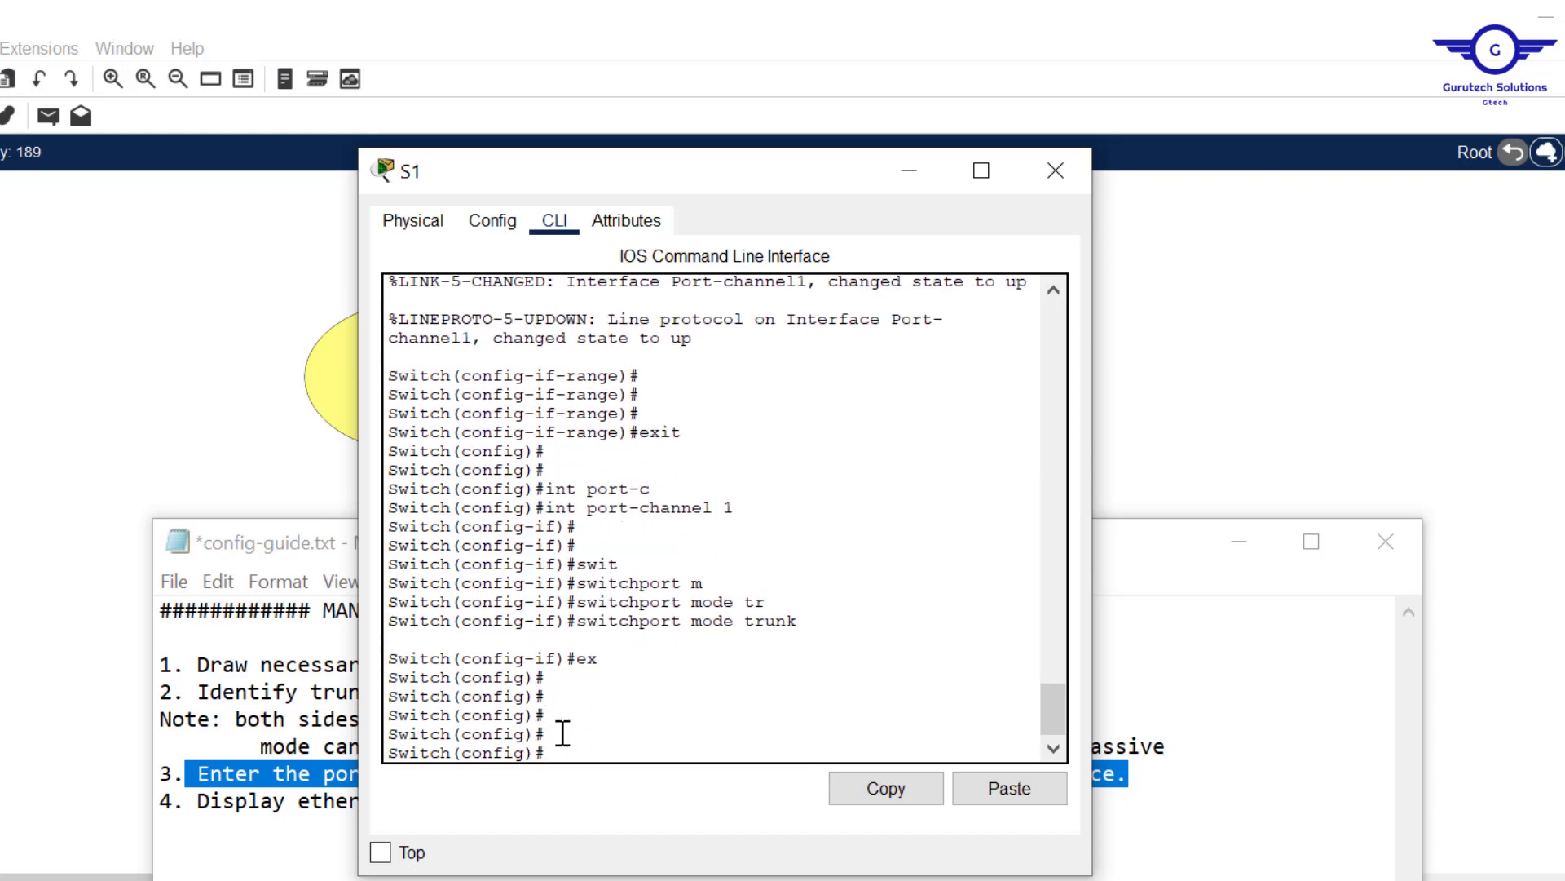
# Check the S1–S2 links in the topology and enter interface range configuration for fa0/1-3 on S1.
pyautogui.click(214, 385)
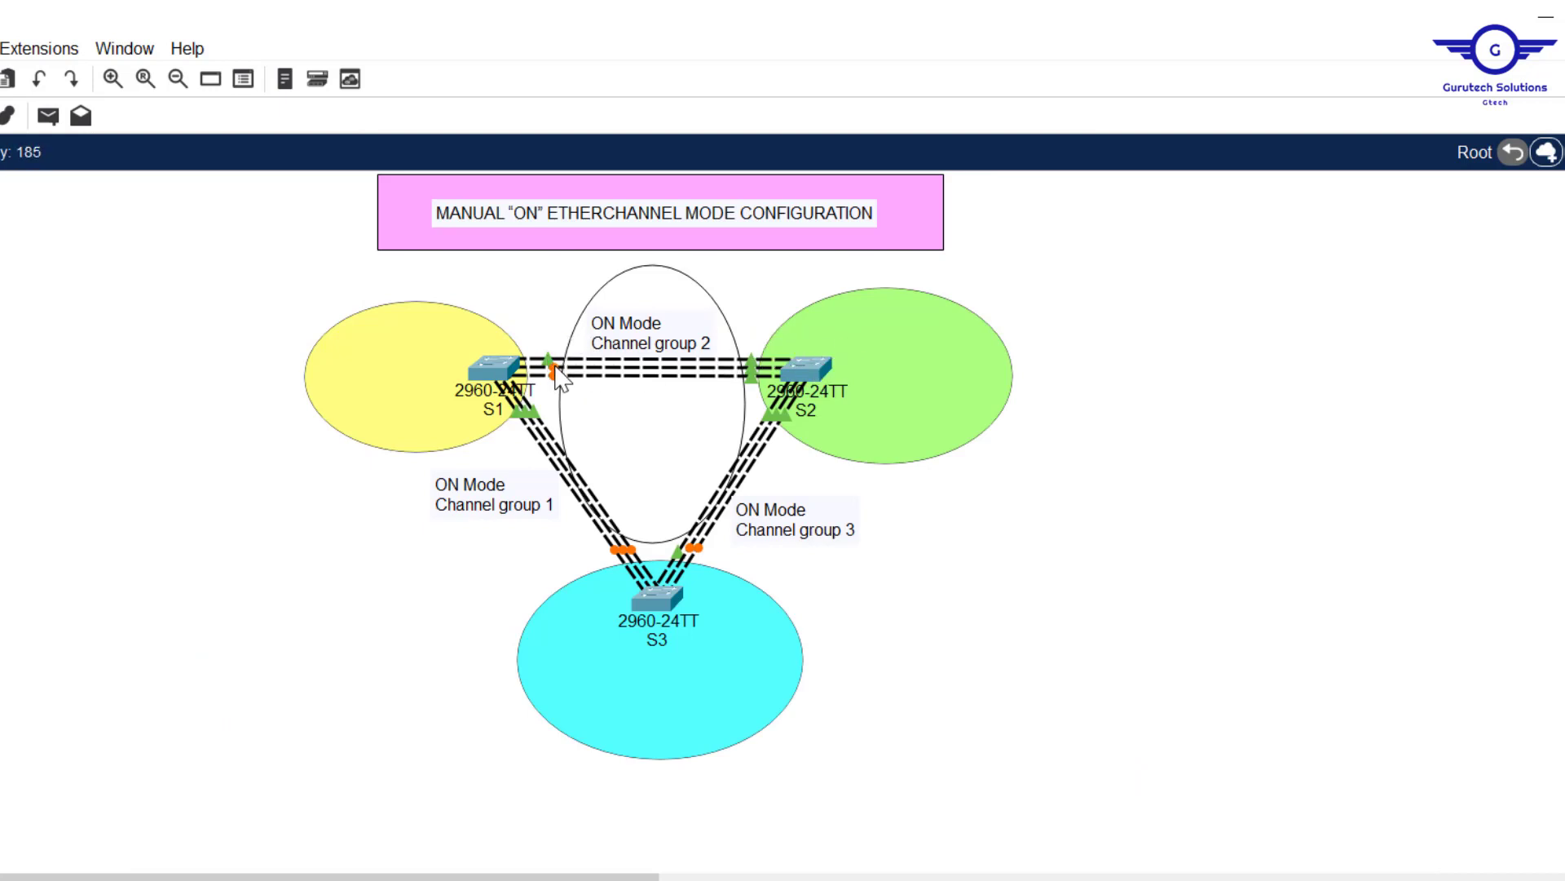
pyautogui.click(499, 374)
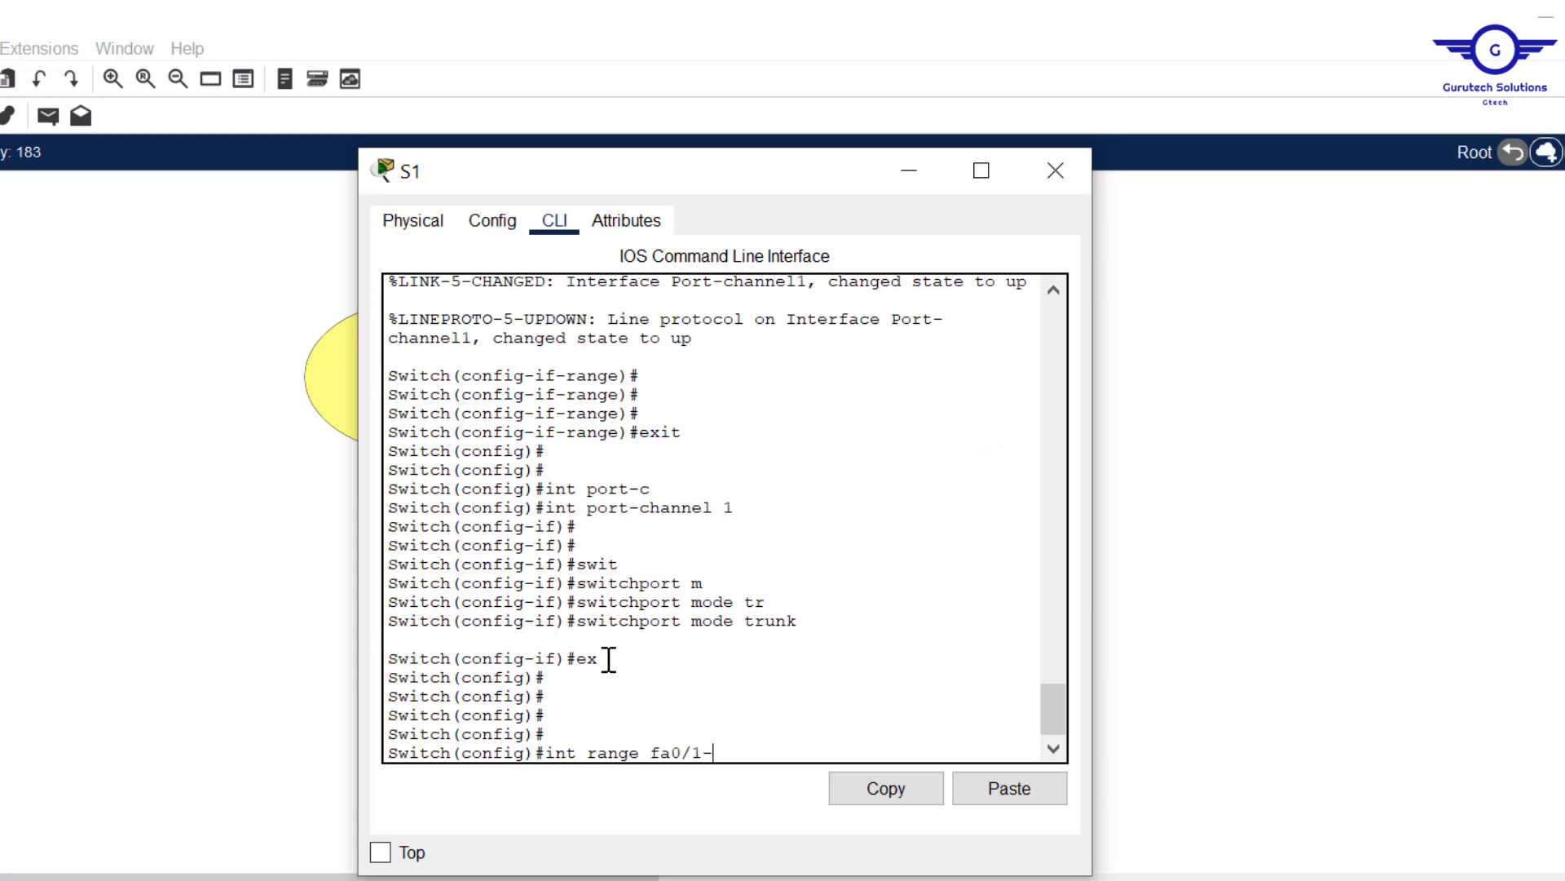
pyautogui.press('Return')
pyautogui.press('Return')
pyautogui.press('Return')
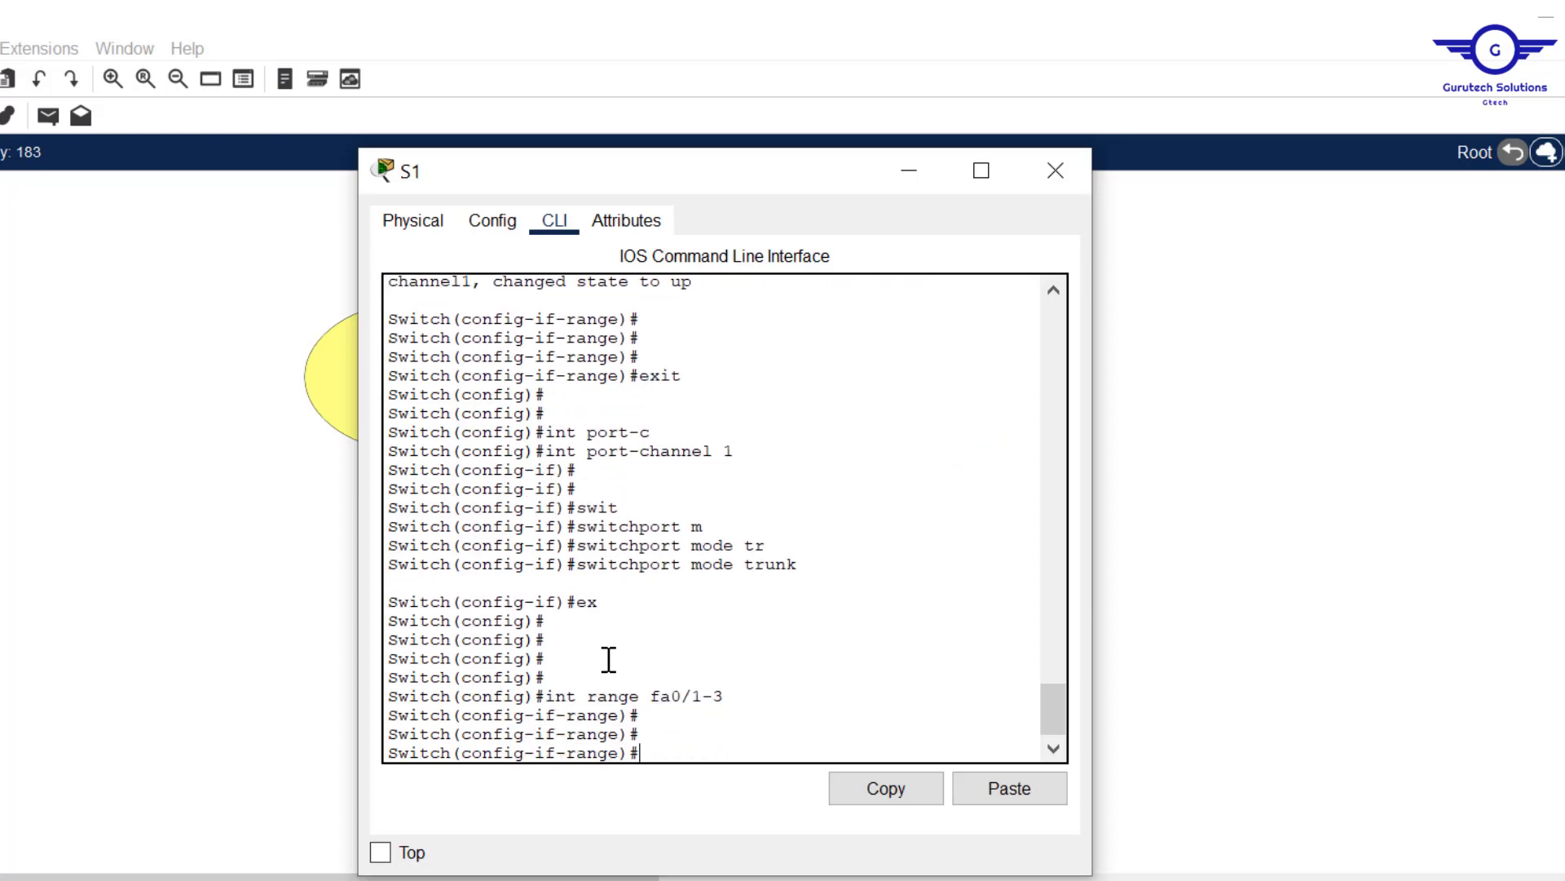
# Assign S1's interfaces fa0/1-3 to channel-group 2 in mode on.
pyautogui.write('chann')
pyautogui.press('Tab')
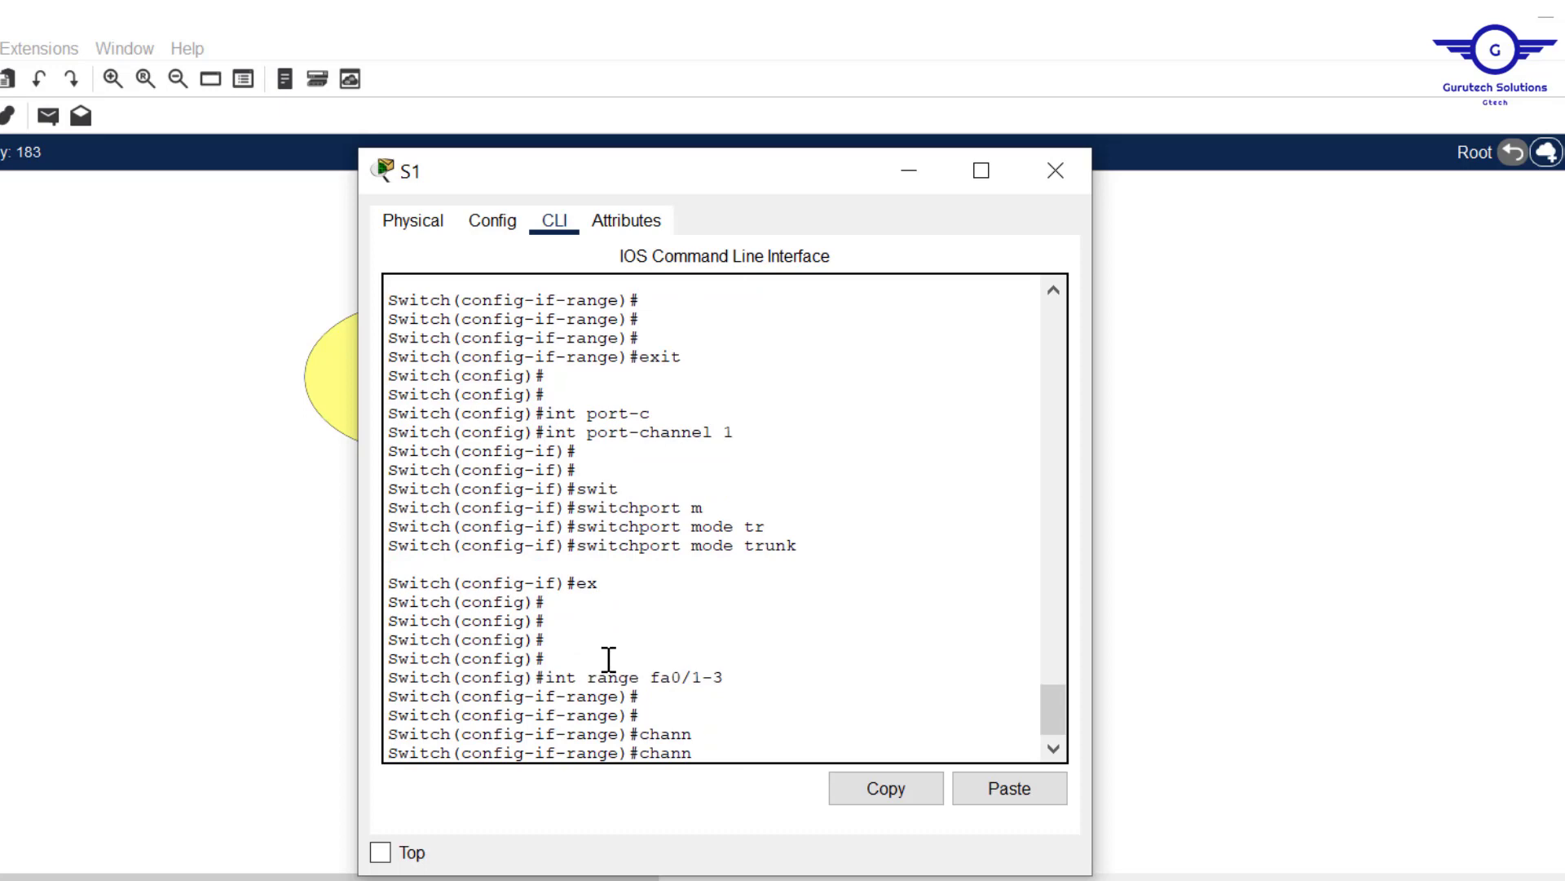
pyautogui.write('g')
pyautogui.press('Tab')
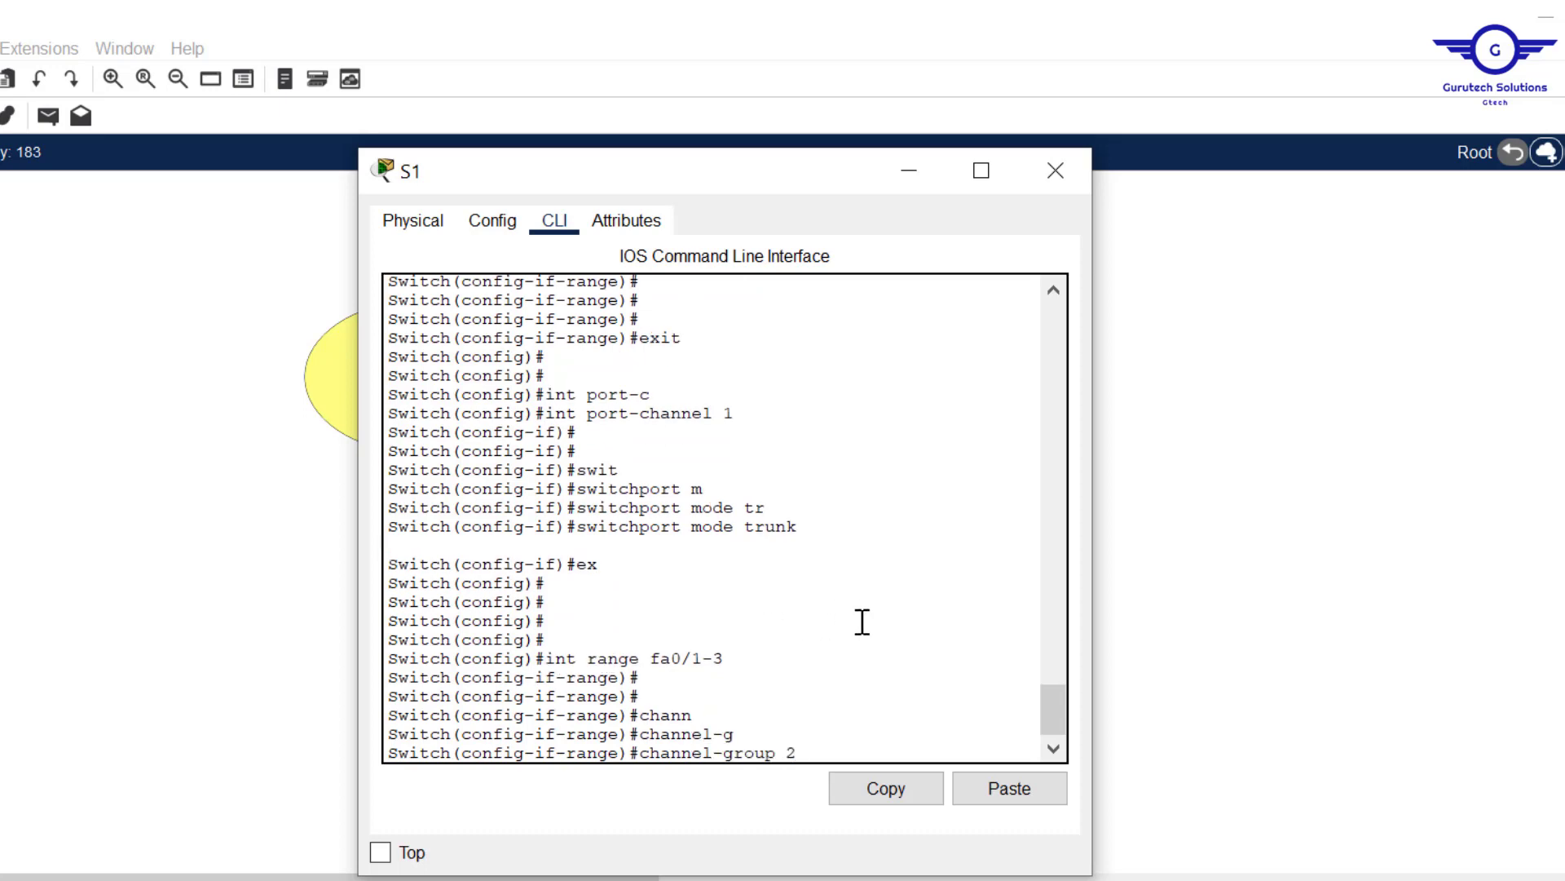
pyautogui.write('2 mode on')
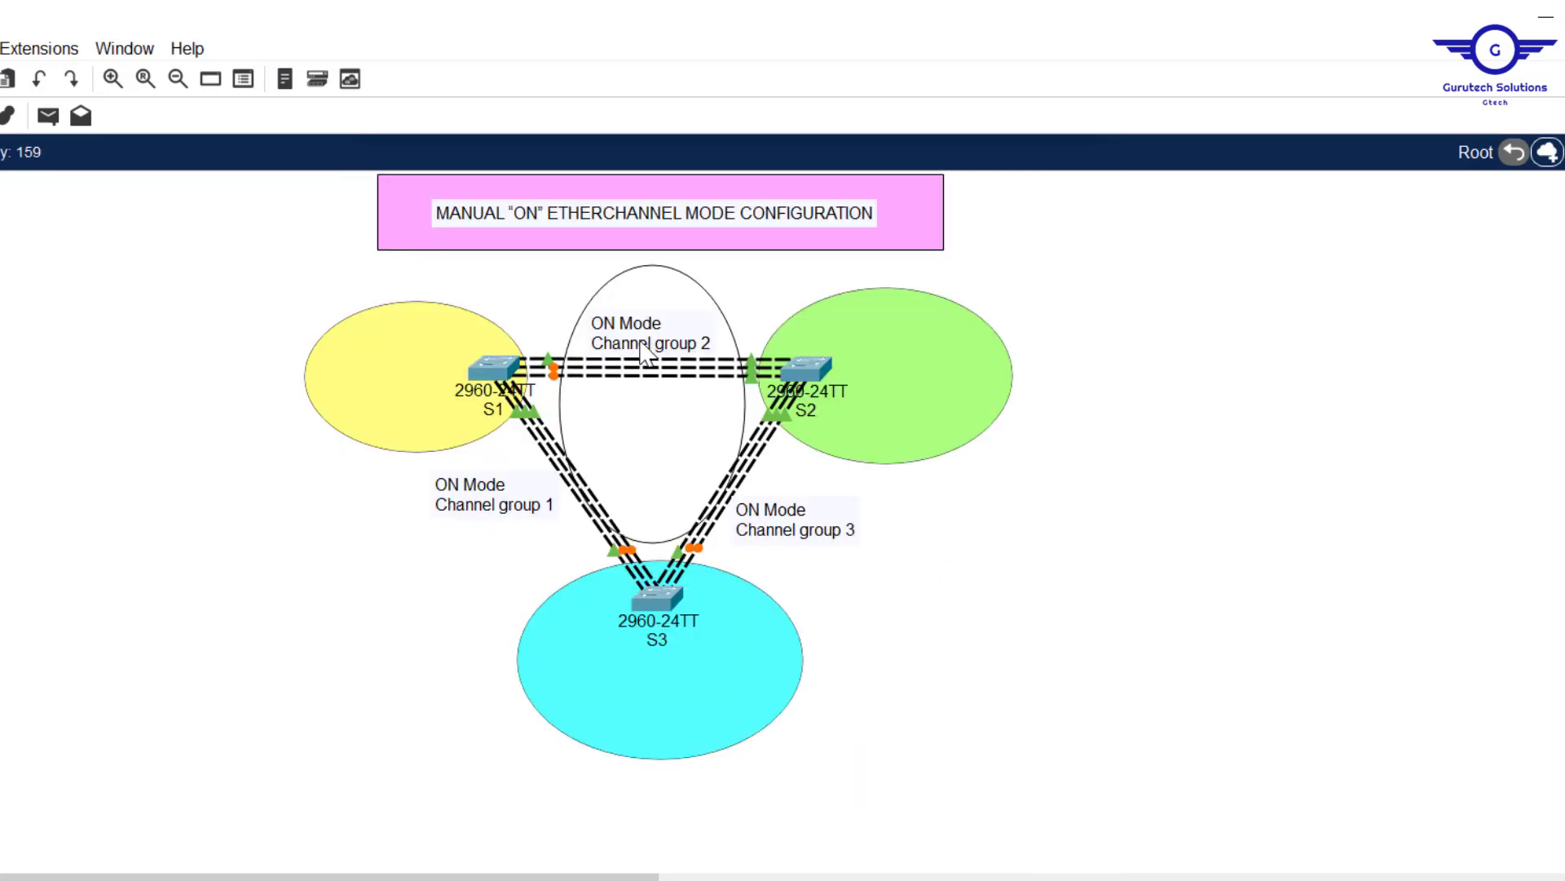
pyautogui.click(488, 363)
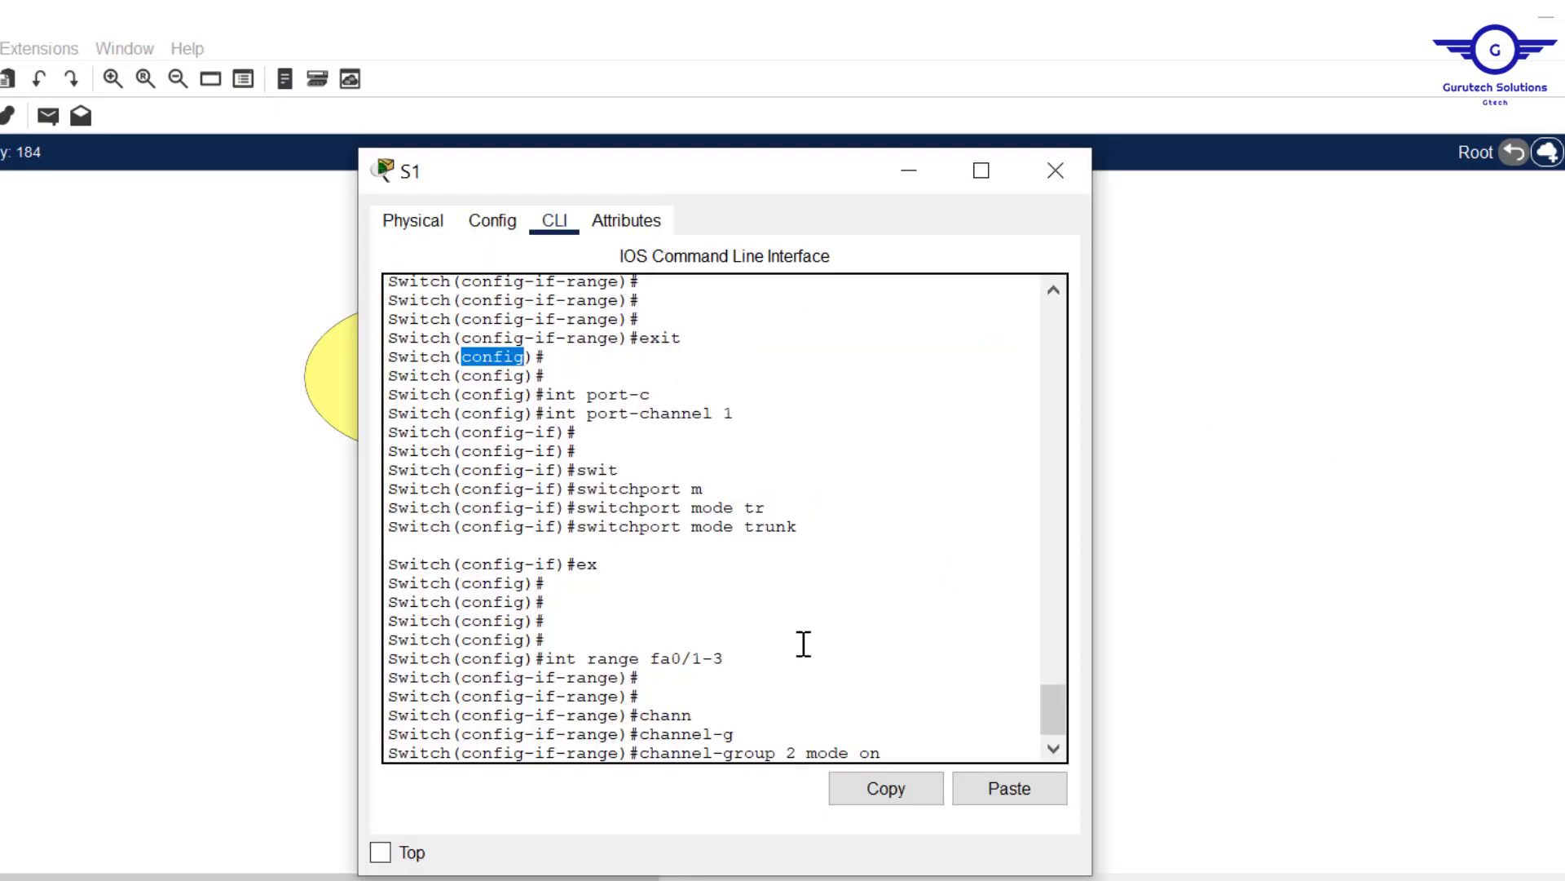
pyautogui.press('Return')
pyautogui.press('Return')
pyautogui.press('Return')
pyautogui.press('Return')
pyautogui.press('Return')
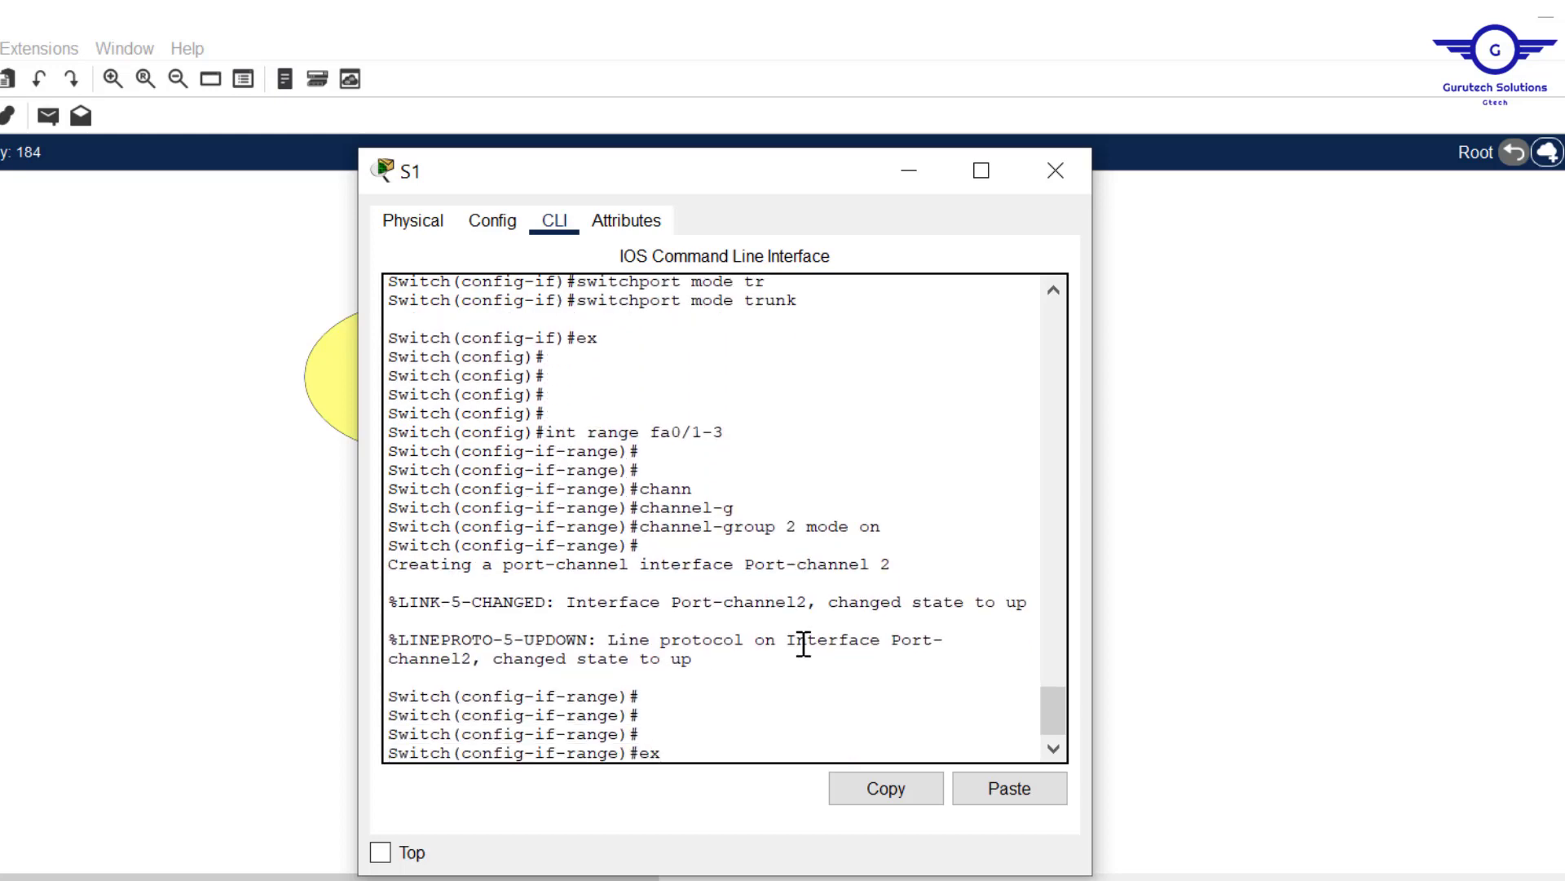
# Exit the interface range on S1 and enter interface configuration for port-channel 2.
pyautogui.write('exit')
pyautogui.press('Return')
pyautogui.press('Return')
pyautogui.press('Return')
pyautogui.press('Return')
pyautogui.press('Return')
pyautogui.press('Return')
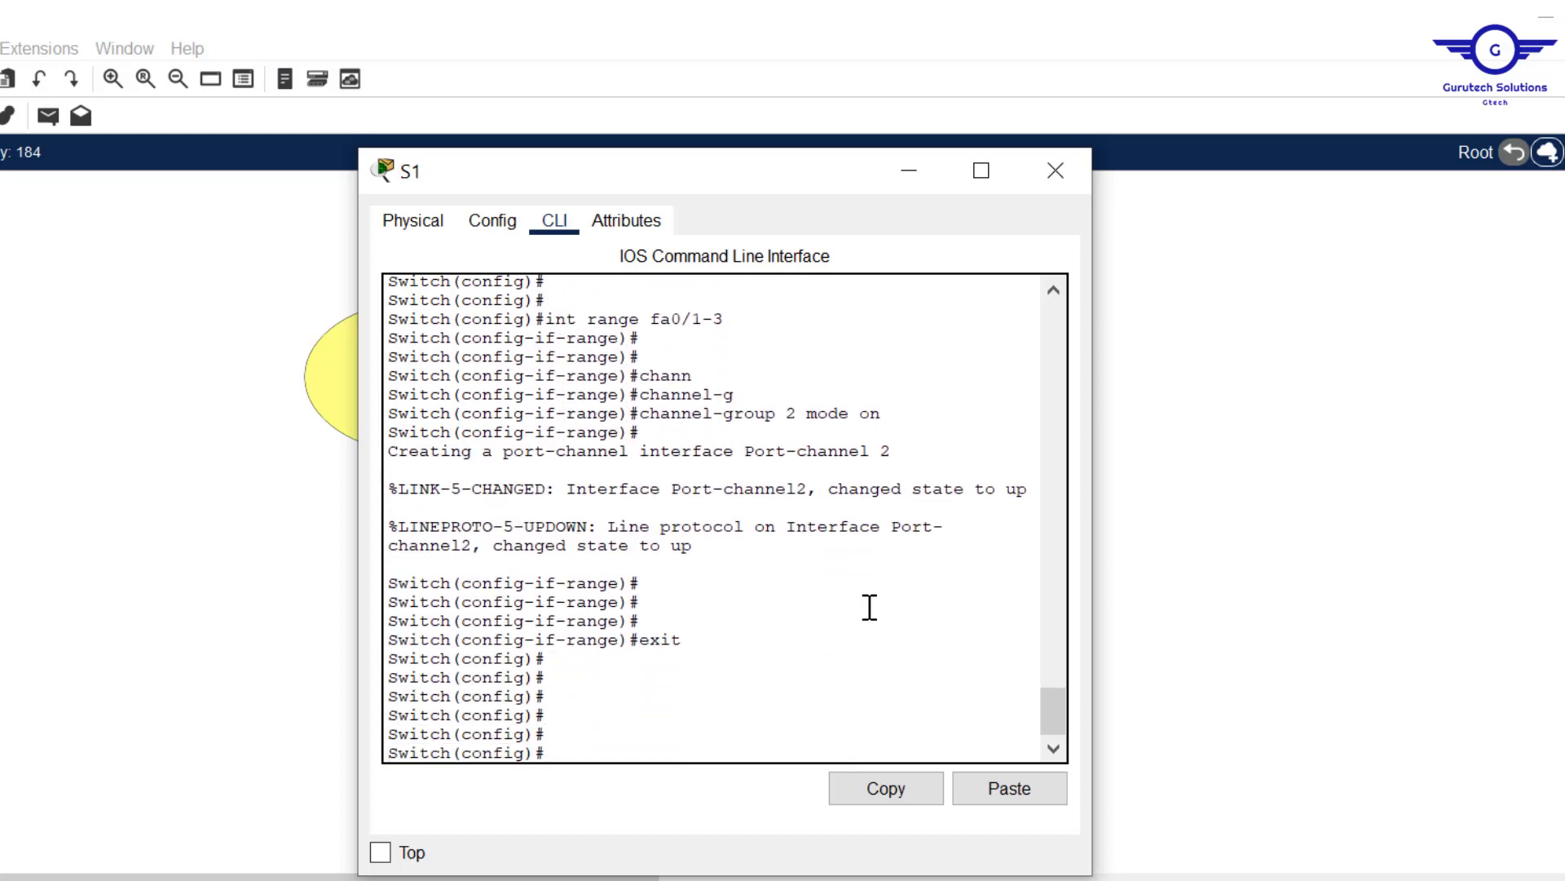
pyautogui.moveTo(894, 453); pyautogui.dragTo(648, 455)
pyautogui.write('int port-cha')
pyautogui.press('Tab')
# Set port-channel 2 on S1 to switchport mode trunk and exit to global configuration mode.
pyautogui.write('swit')
pyautogui.press('Tab')
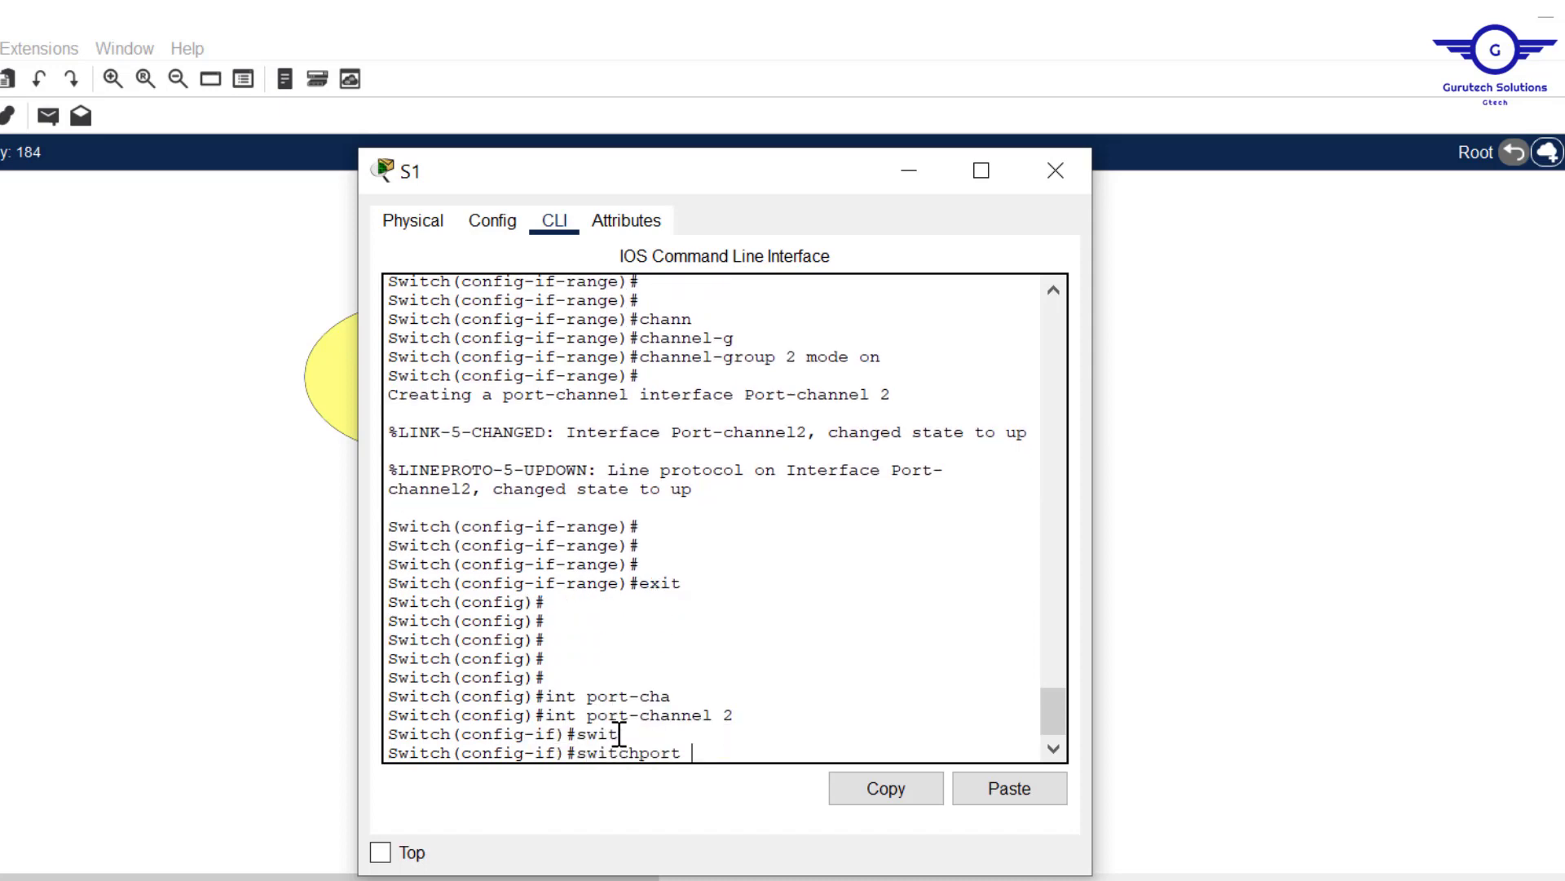
pyautogui.write('m')
pyautogui.press('Tab')
pyautogui.write('tr')
pyautogui.press('Tab')
pyautogui.press('Return')
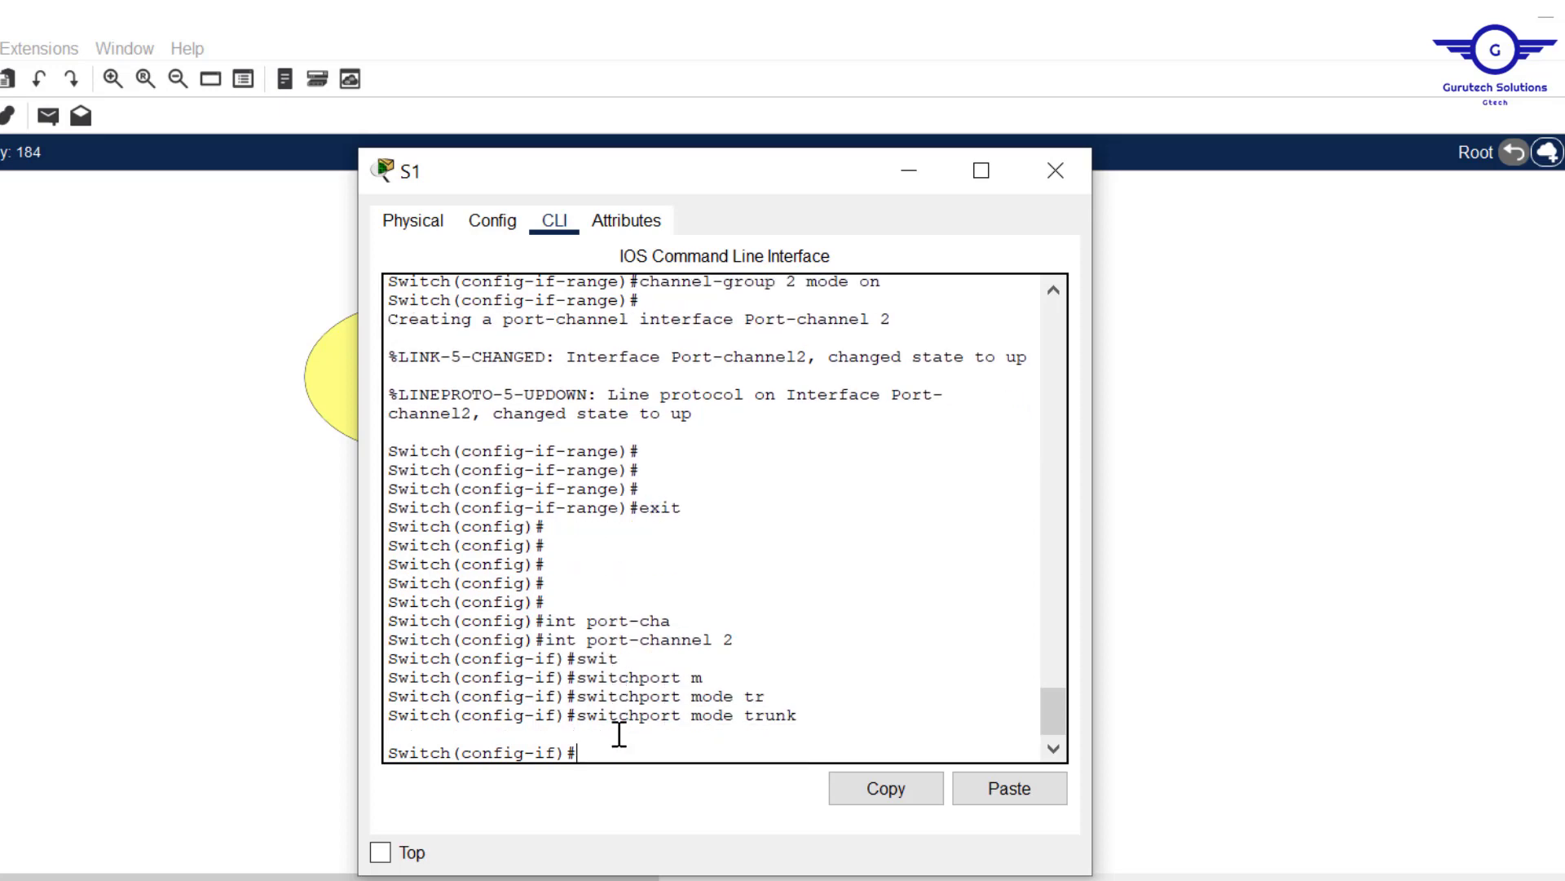
pyautogui.press('Return')
pyautogui.press('Return')
pyautogui.write('exit')
pyautogui.press('Return')
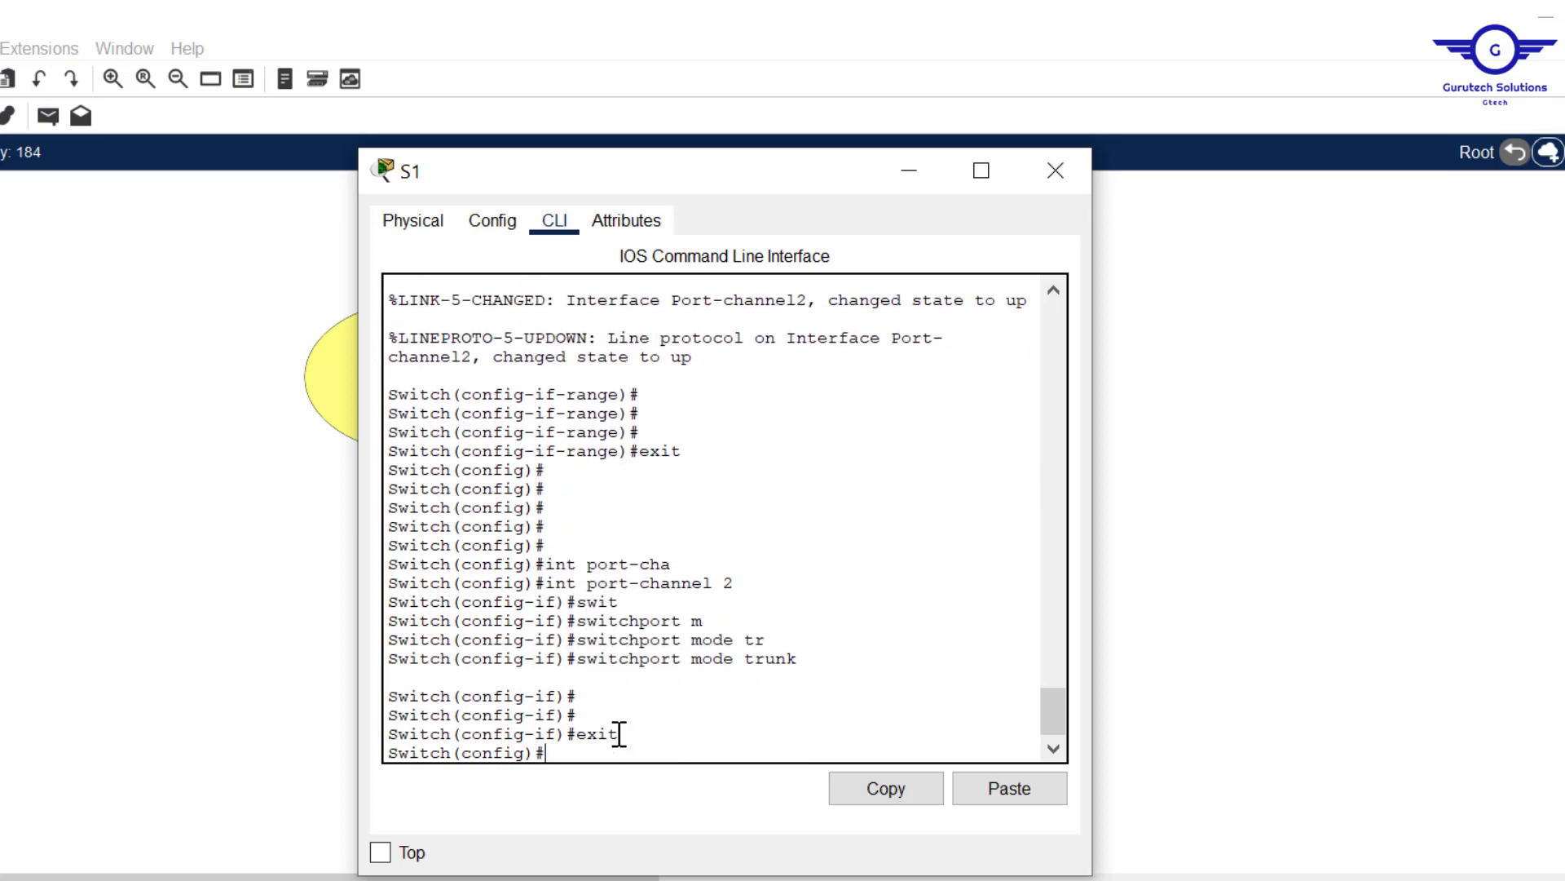
pyautogui.press('Return')
pyautogui.press('Return')
# Save S1's running configuration from global configuration mode with do wr.
pyautogui.write('do')
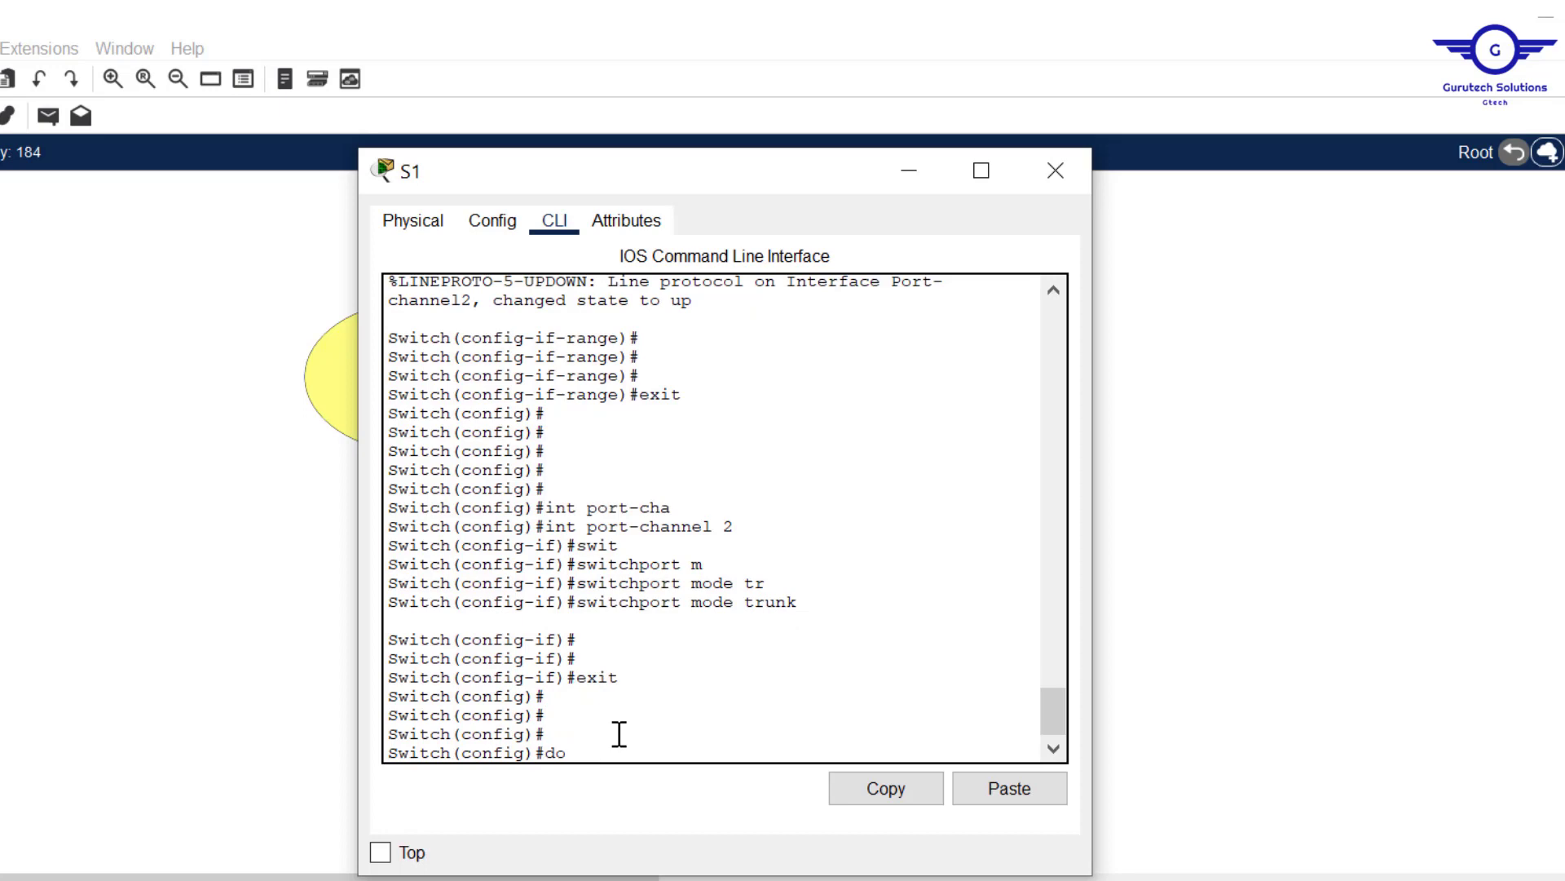
pyautogui.write(' wr')
pyautogui.press('Return')
pyautogui.press('Return')
pyautogui.press('Return')
pyautogui.press('Return')
pyautogui.press('Return')
pyautogui.press('Return')
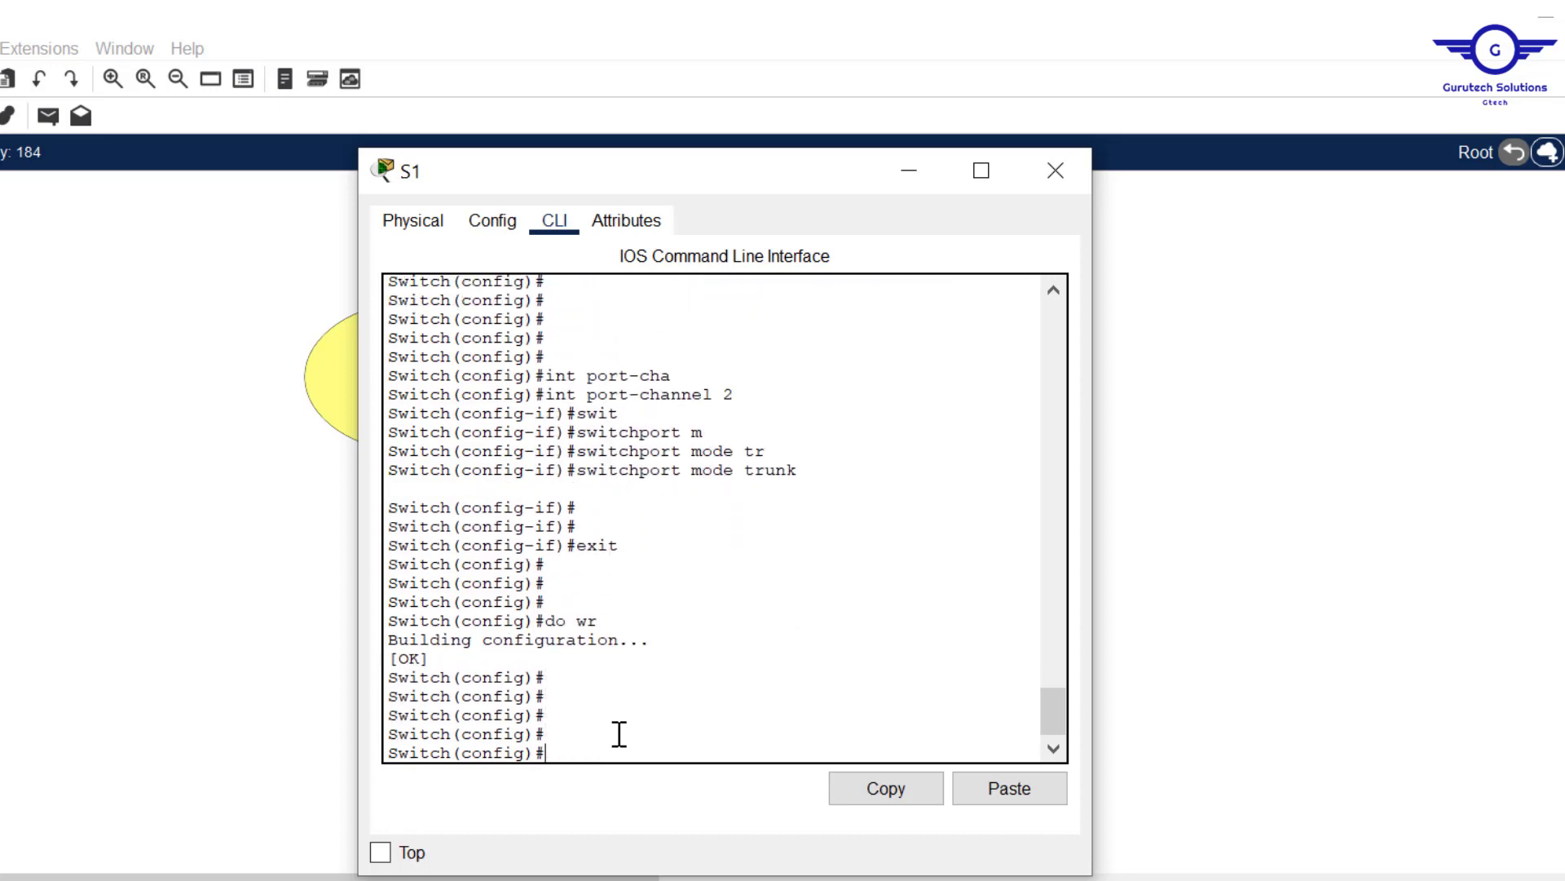
# Display S1's EtherChannel group listing and examine the port count and protocol of group 1.
pyautogui.write('do sh etherchanne')
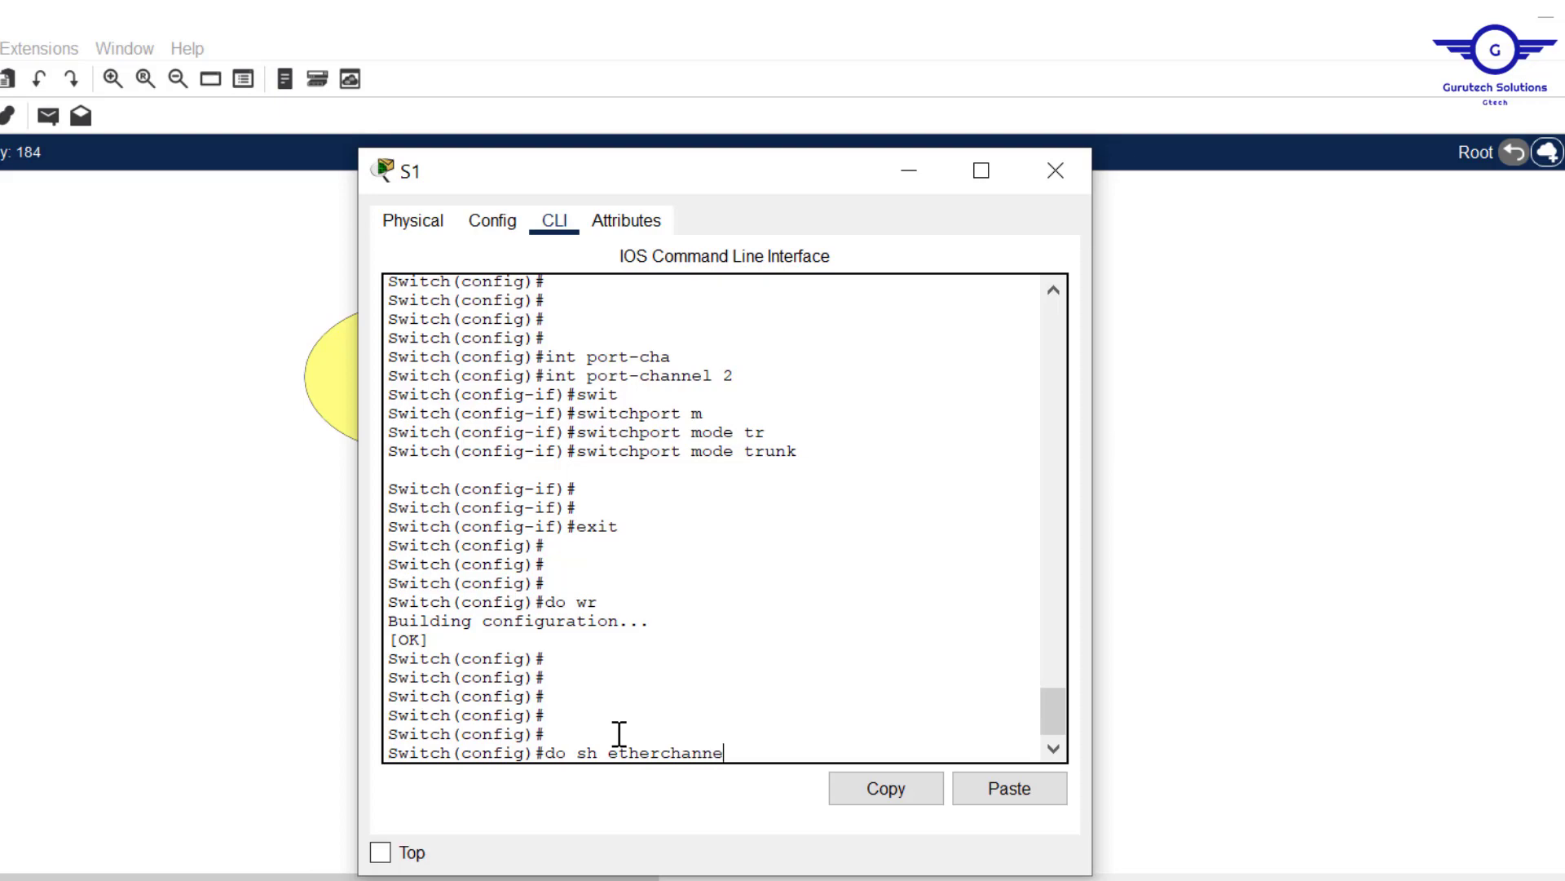
pyautogui.press('BackSpace')
pyautogui.press('Return')
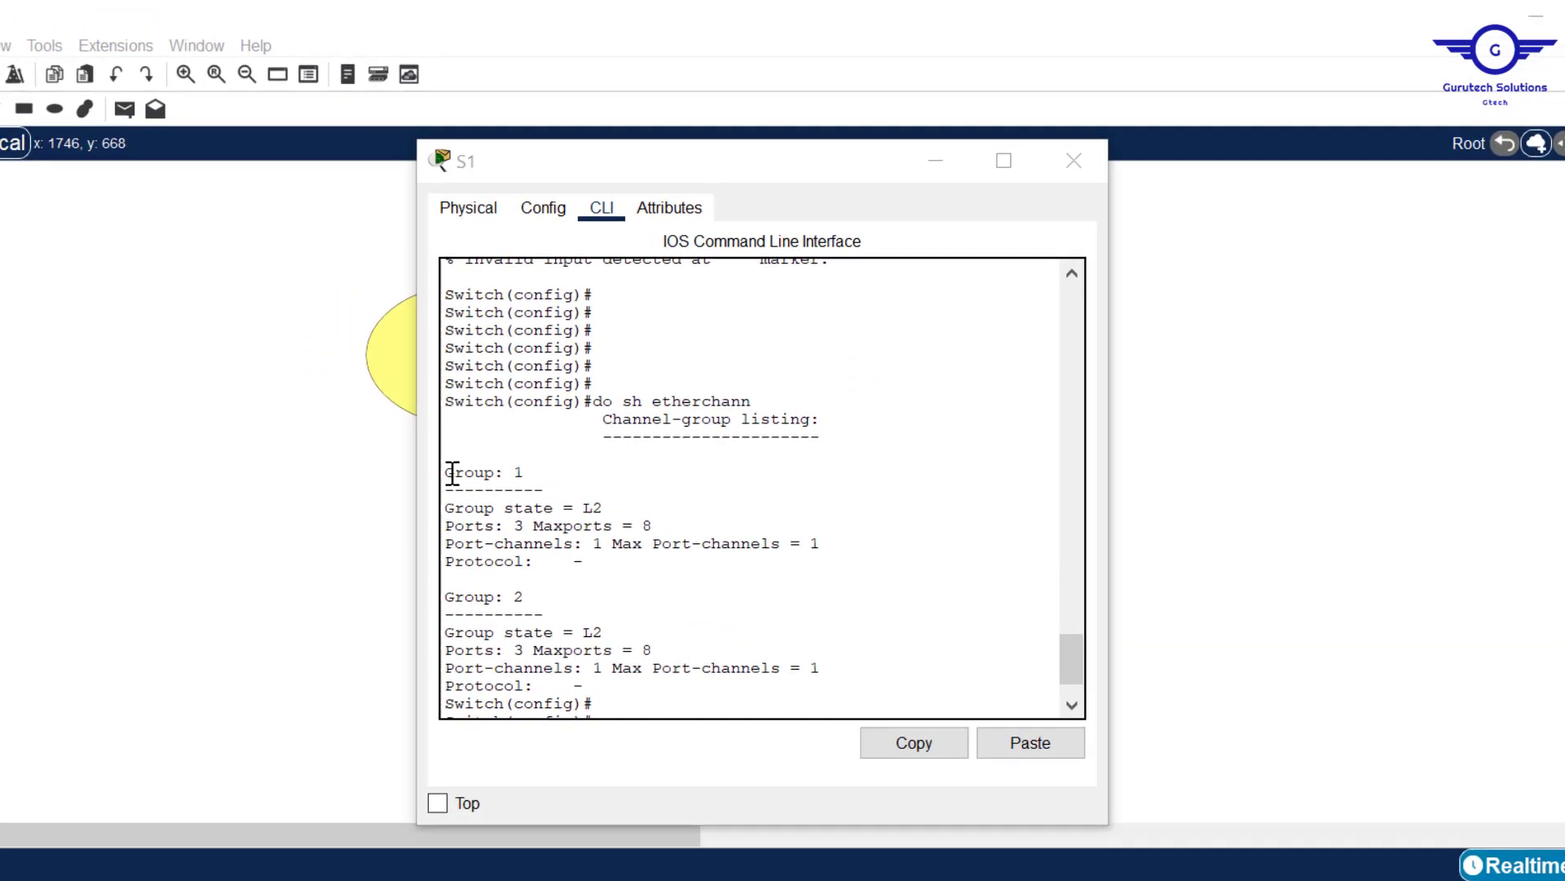
pyautogui.moveTo(532, 472); pyautogui.dragTo(517, 521)
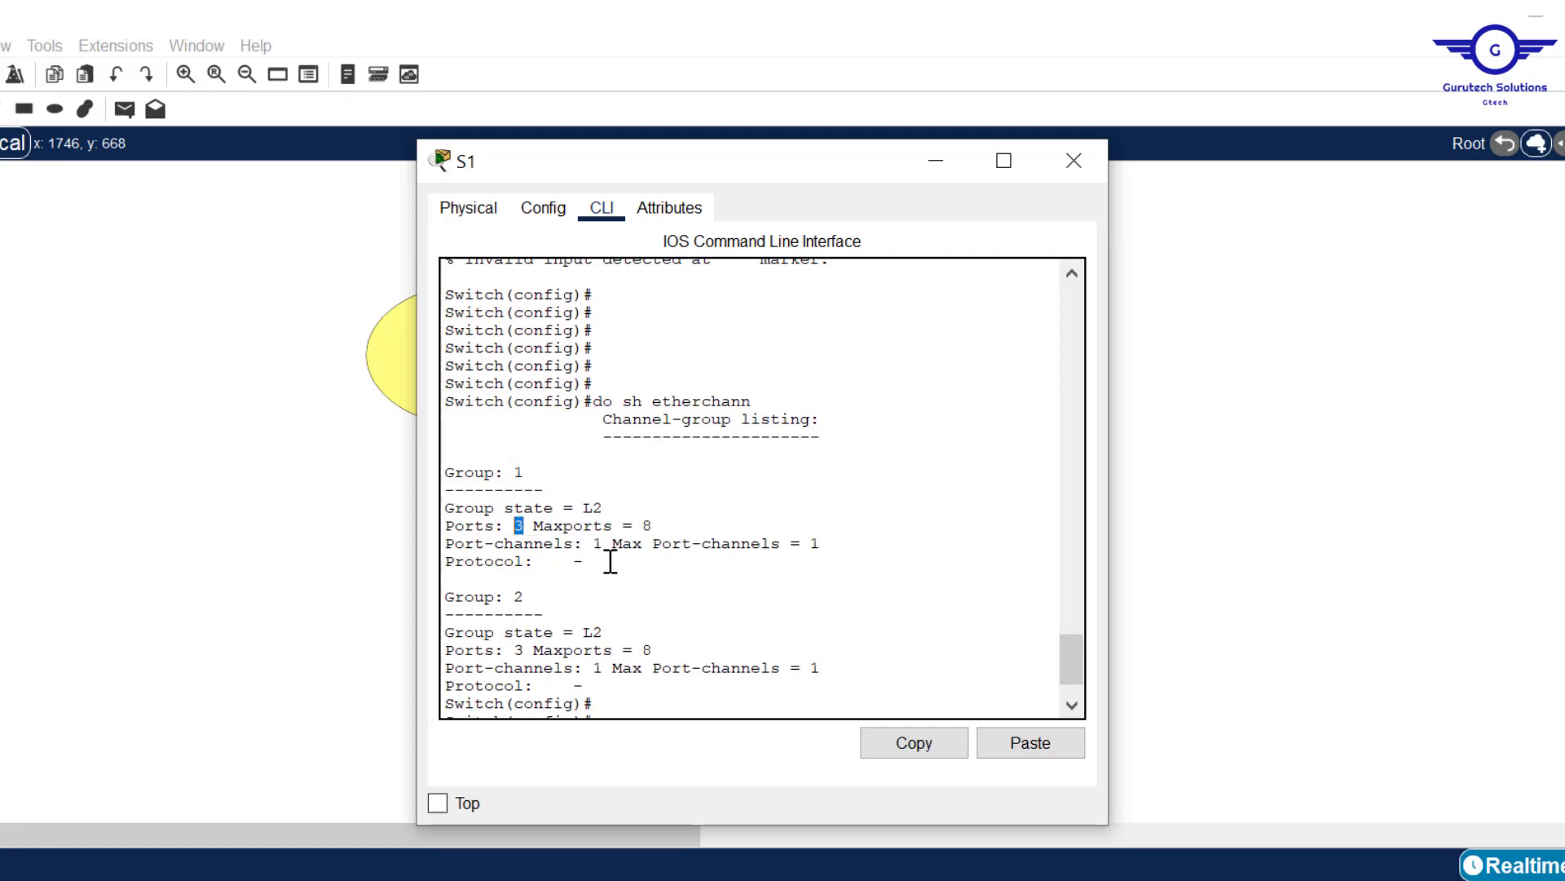
pyautogui.moveTo(610, 568); pyautogui.dragTo(440, 561)
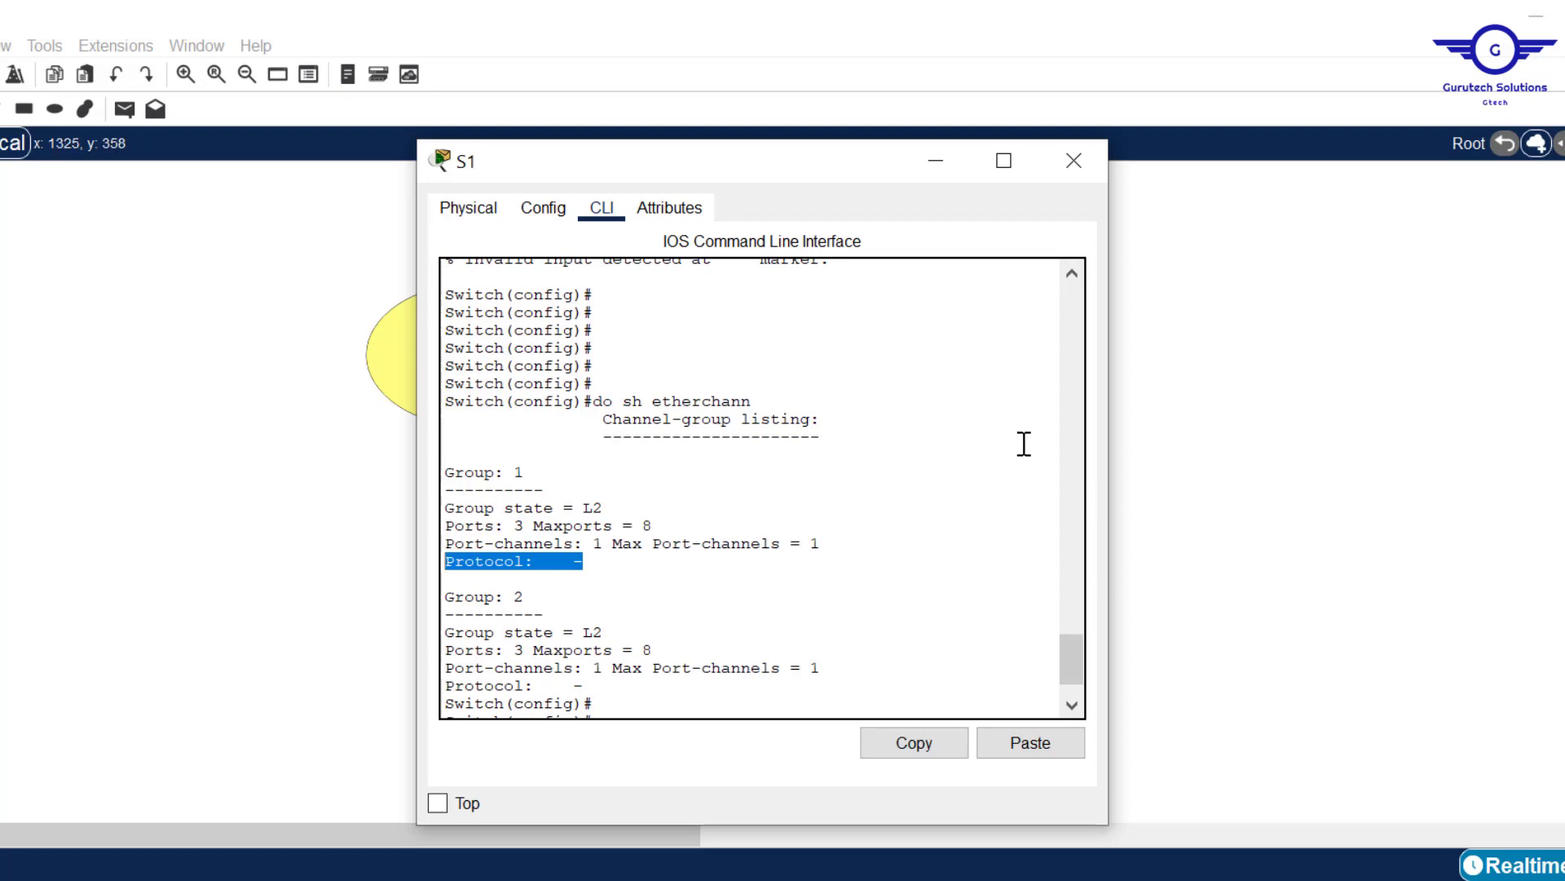
# Open S3's command line, enter global configuration mode and begin an interface range command.
pyautogui.click(935, 161)
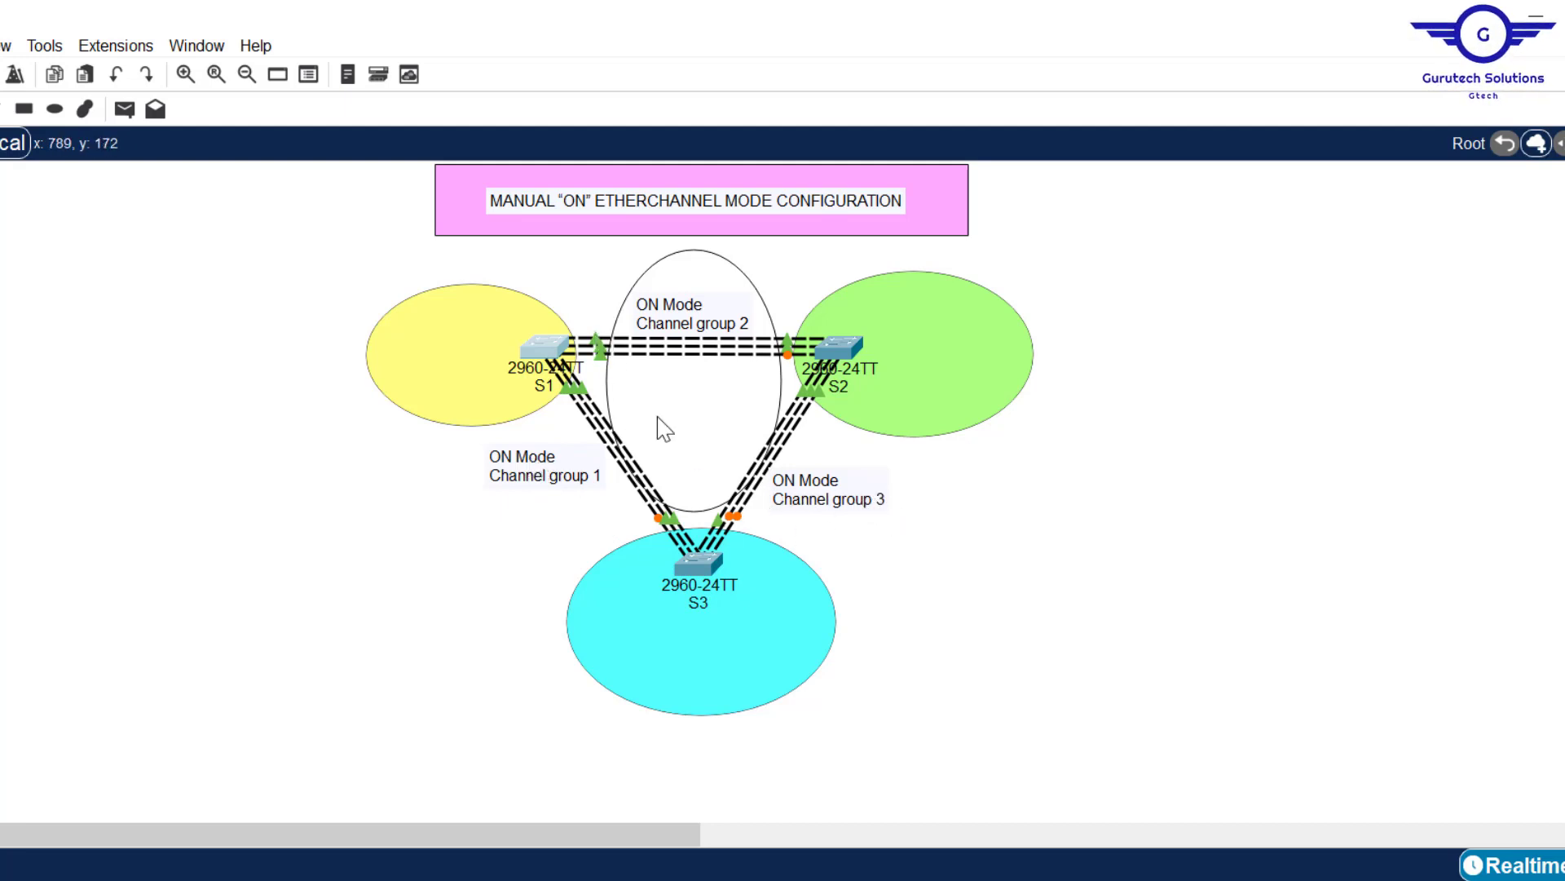
pyautogui.click(698, 558)
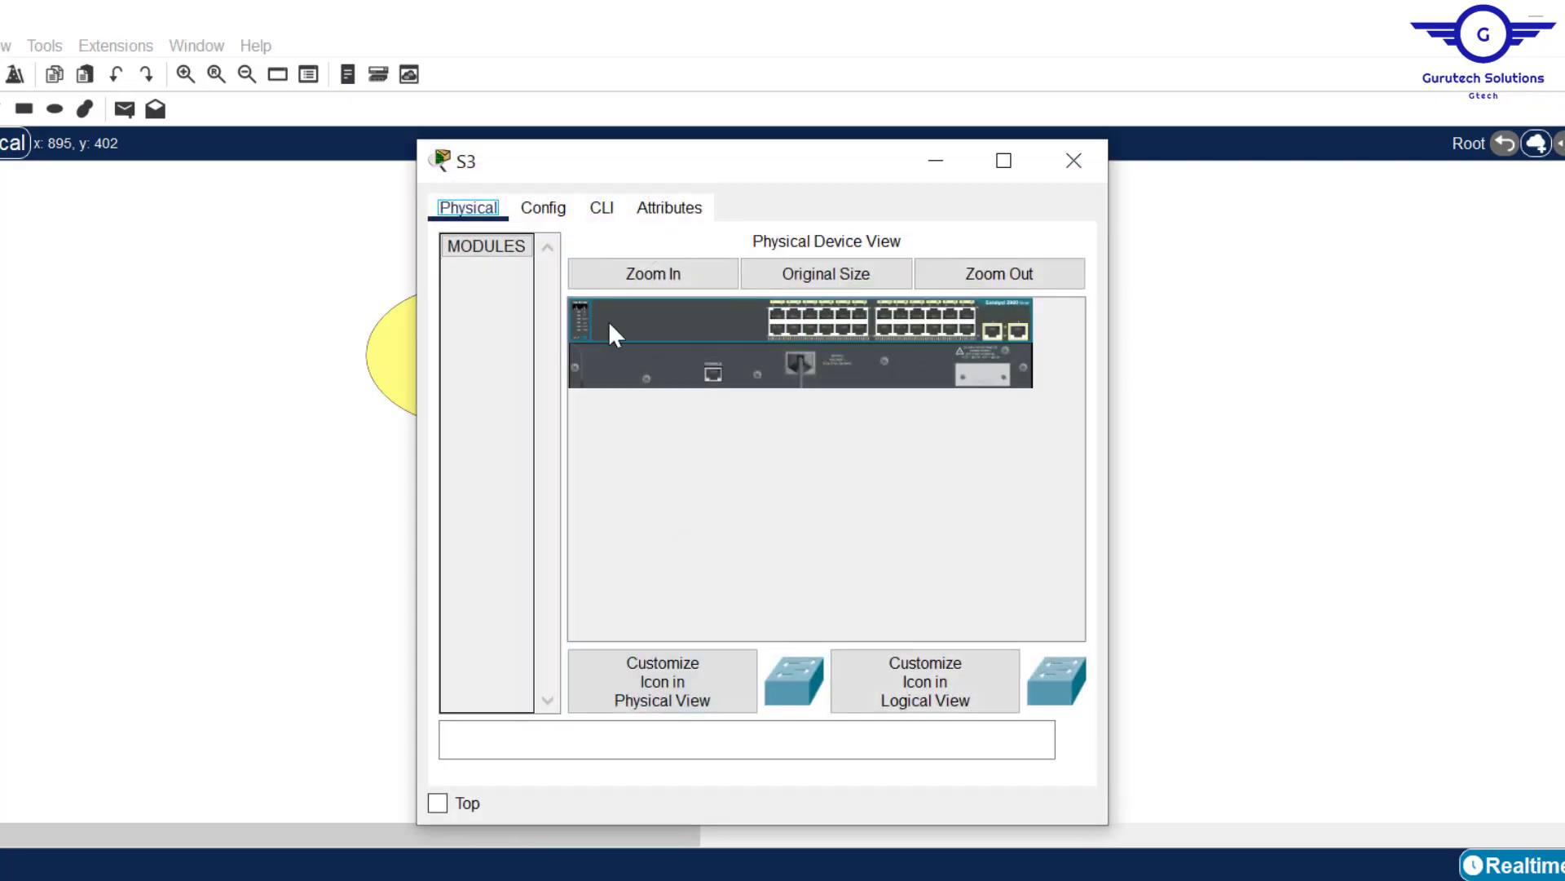
pyautogui.click(600, 208)
pyautogui.press('Return')
pyautogui.press('Return')
pyautogui.press('Return')
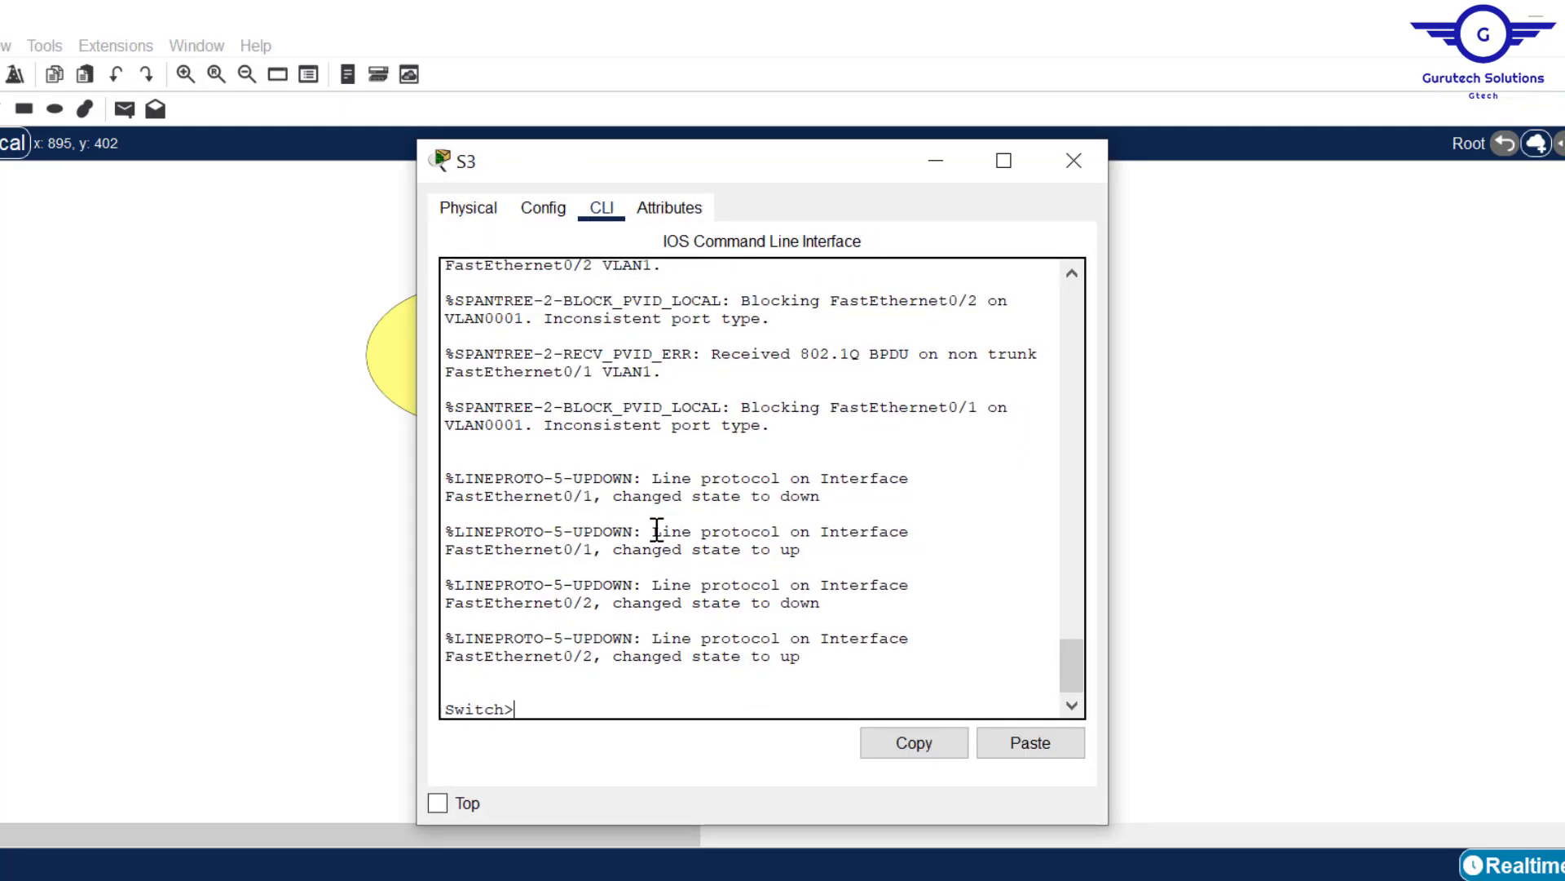
pyautogui.write('en')
pyautogui.press('Return')
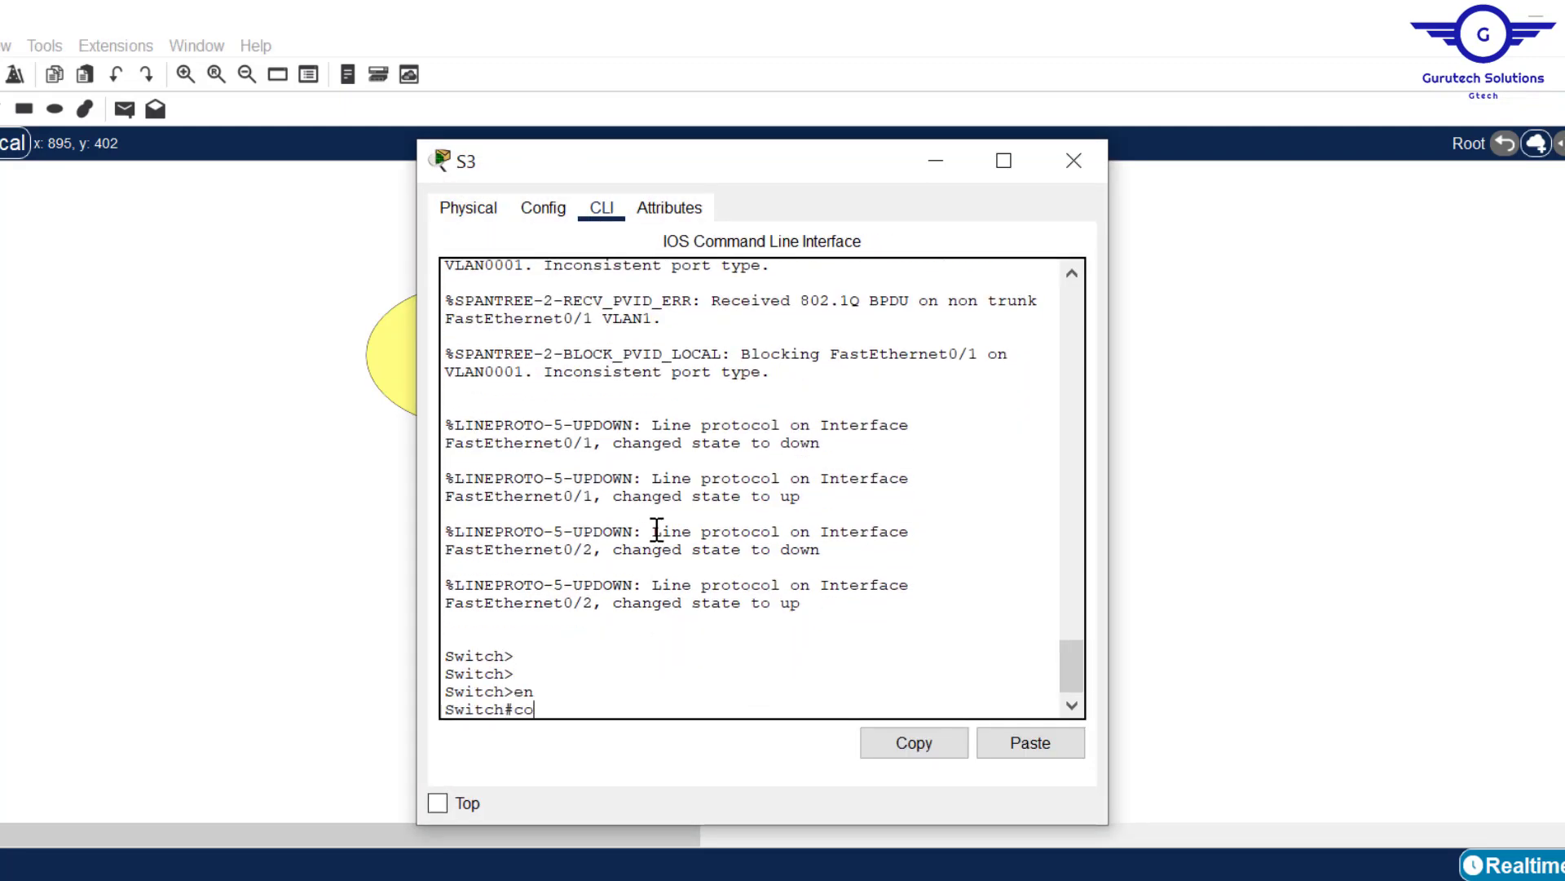
pyautogui.write('conf t')
pyautogui.press('Return')
pyautogui.press('Return')
pyautogui.press('Return')
pyautogui.write('int range')
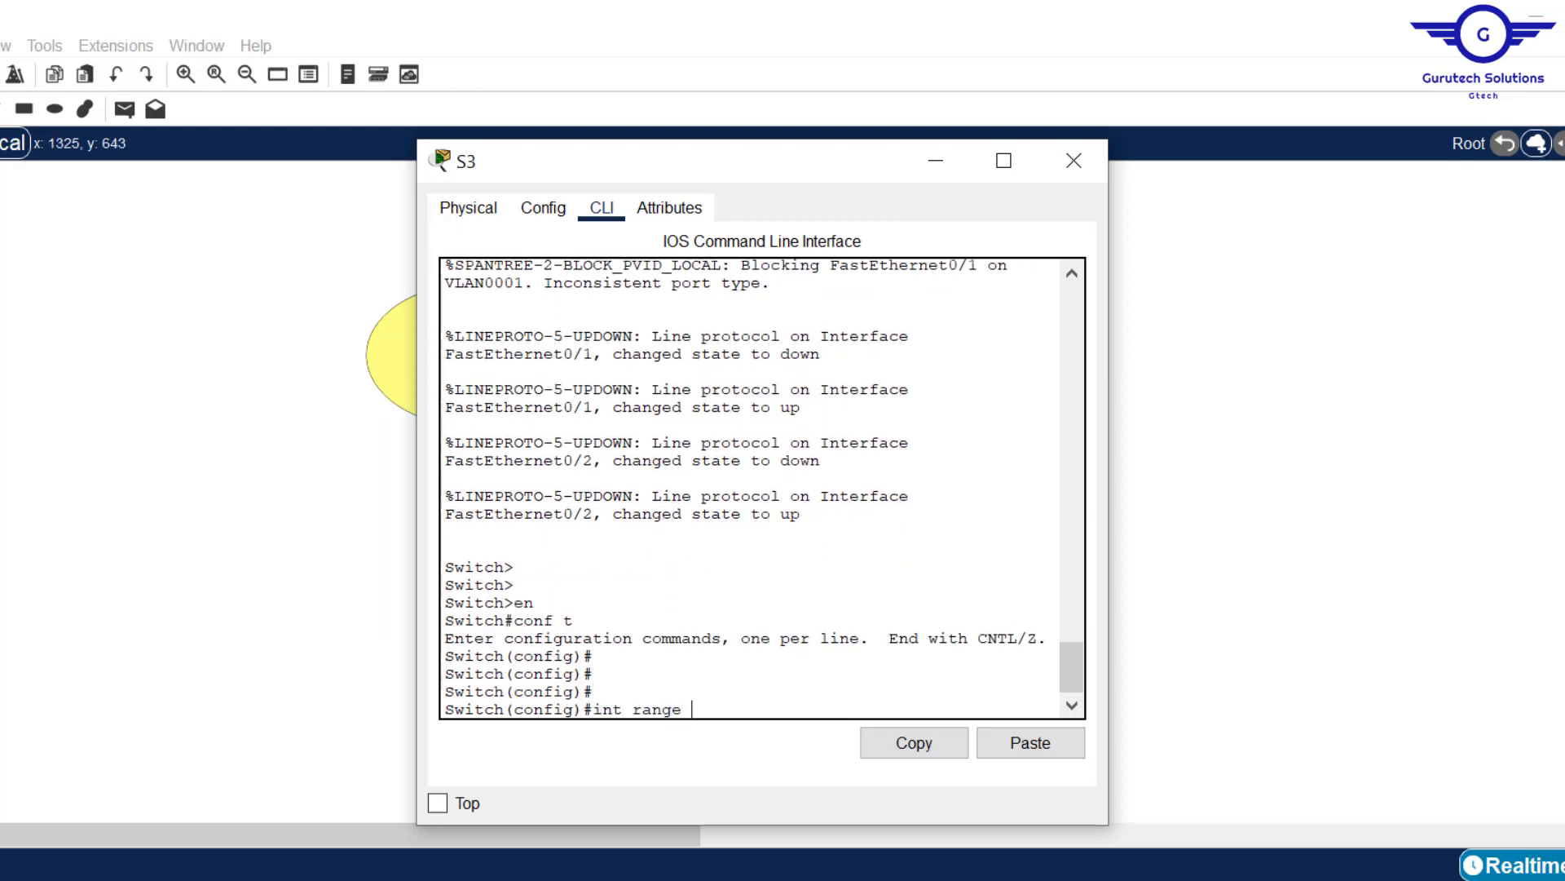
# Switch to the config guide in Notepad and change the note's allowed mode combination to on/on.
pyautogui.hotkey('alt', 'Tab')
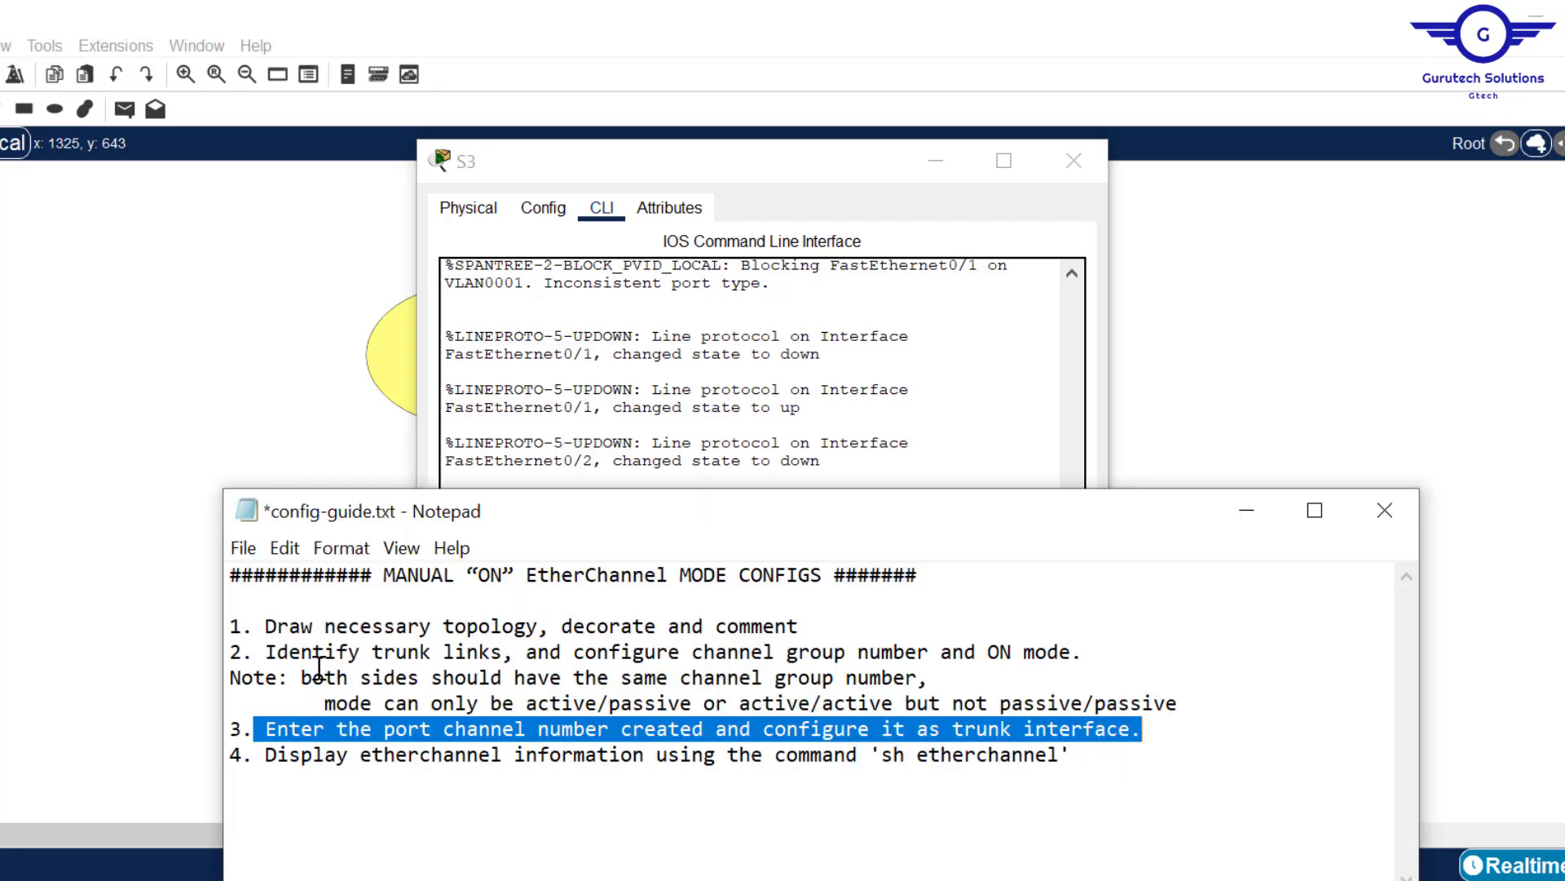
pyautogui.moveTo(277, 652); pyautogui.dragTo(481, 651)
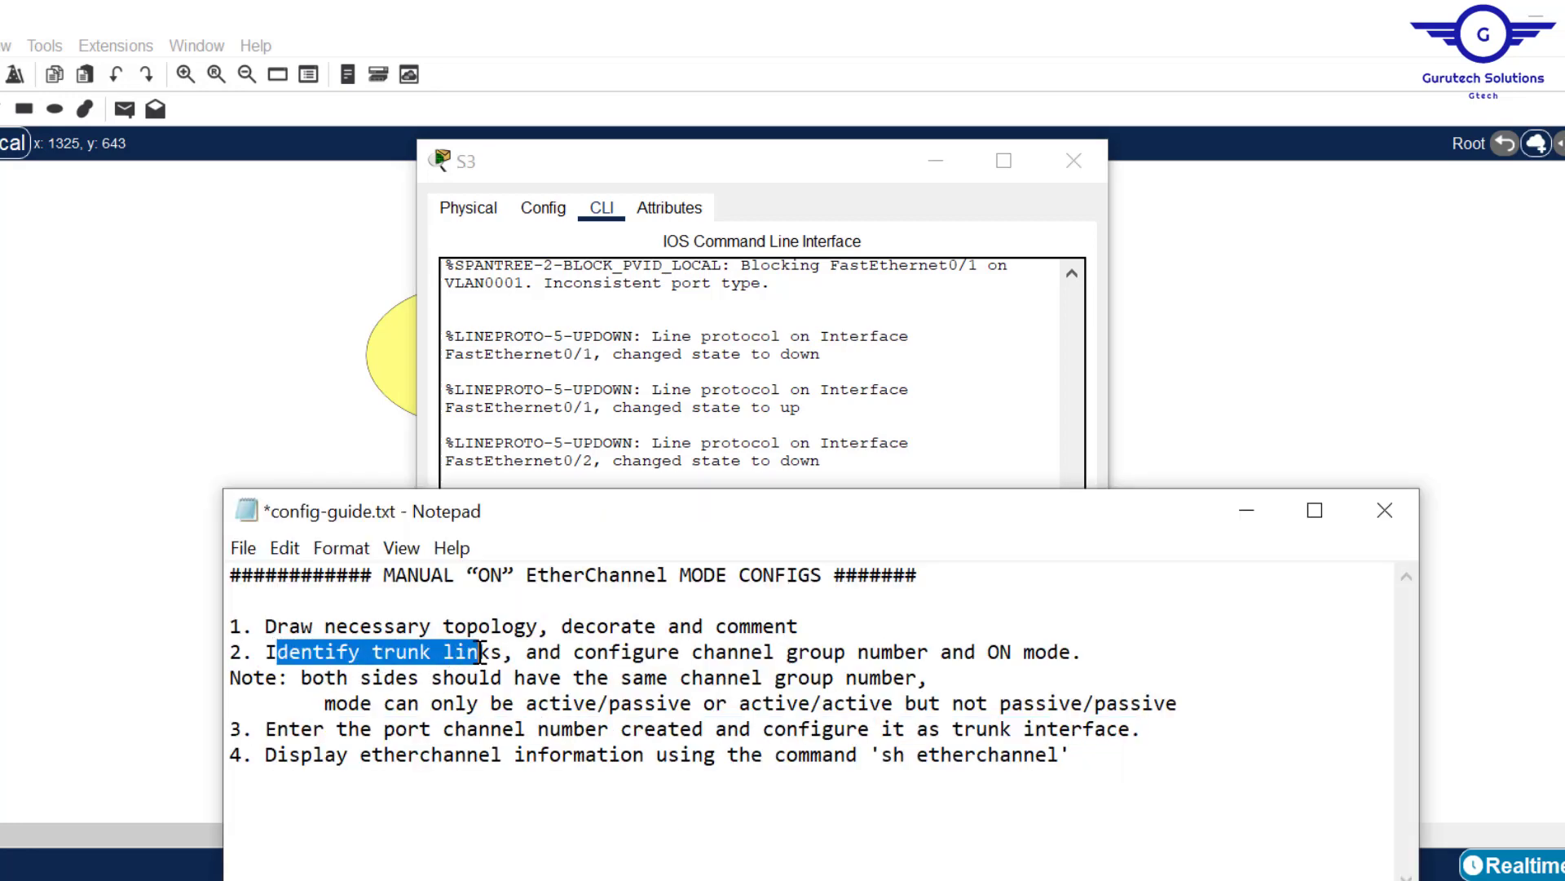
pyautogui.moveTo(1180, 705); pyautogui.dragTo(524, 692)
pyautogui.press('Delete')
pyautogui.write('on/on')
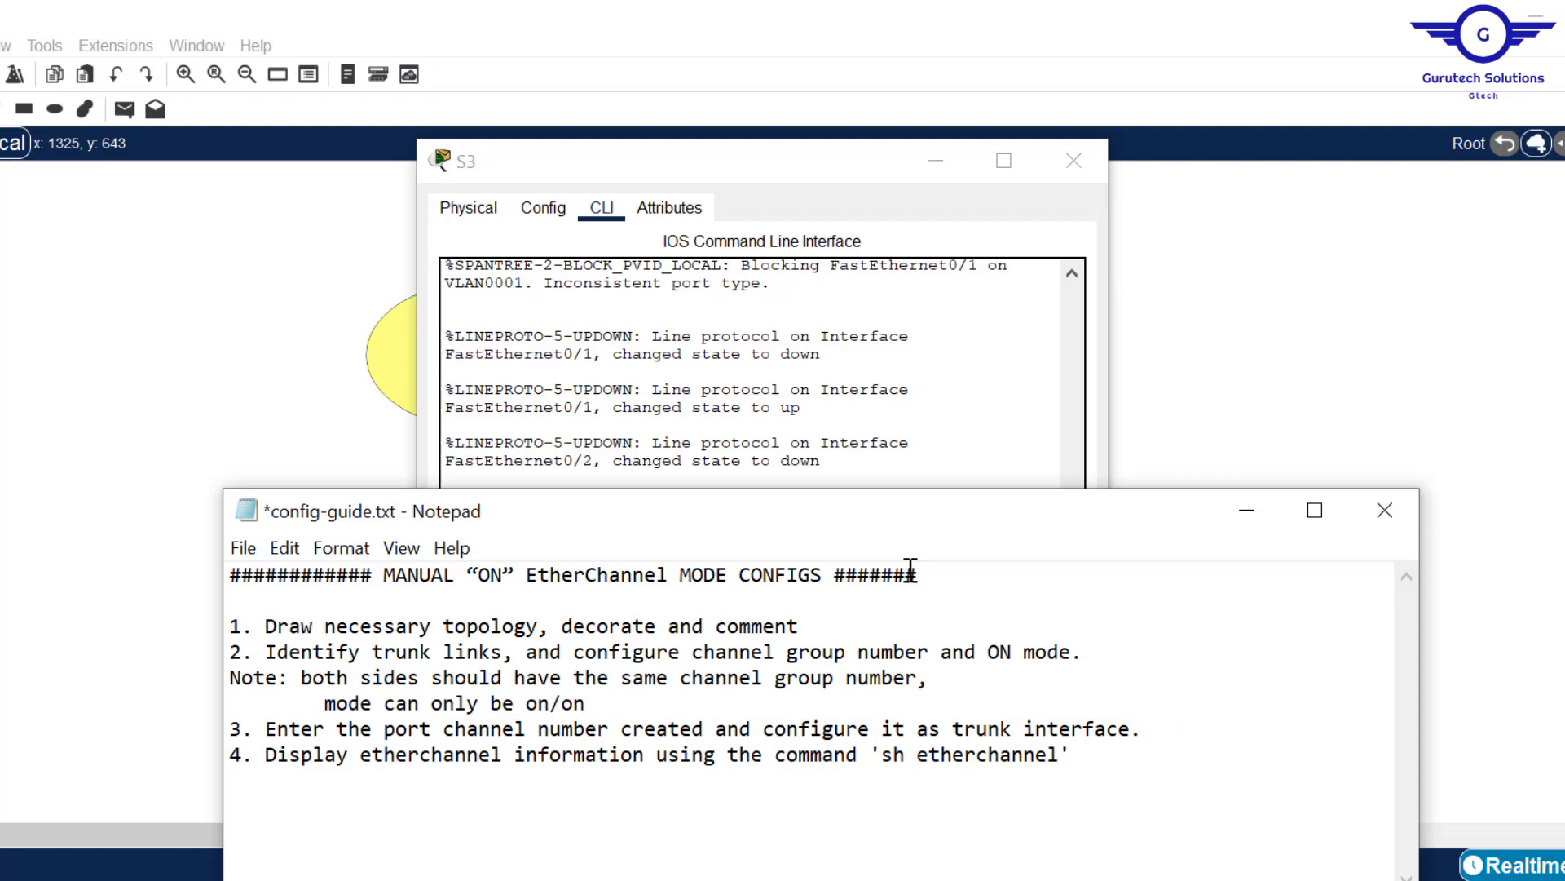
# Return to Packet Tracer, check the S1–S3 links and enter interface range configuration for fa0/1-3 on S3.
pyautogui.click(1213, 408)
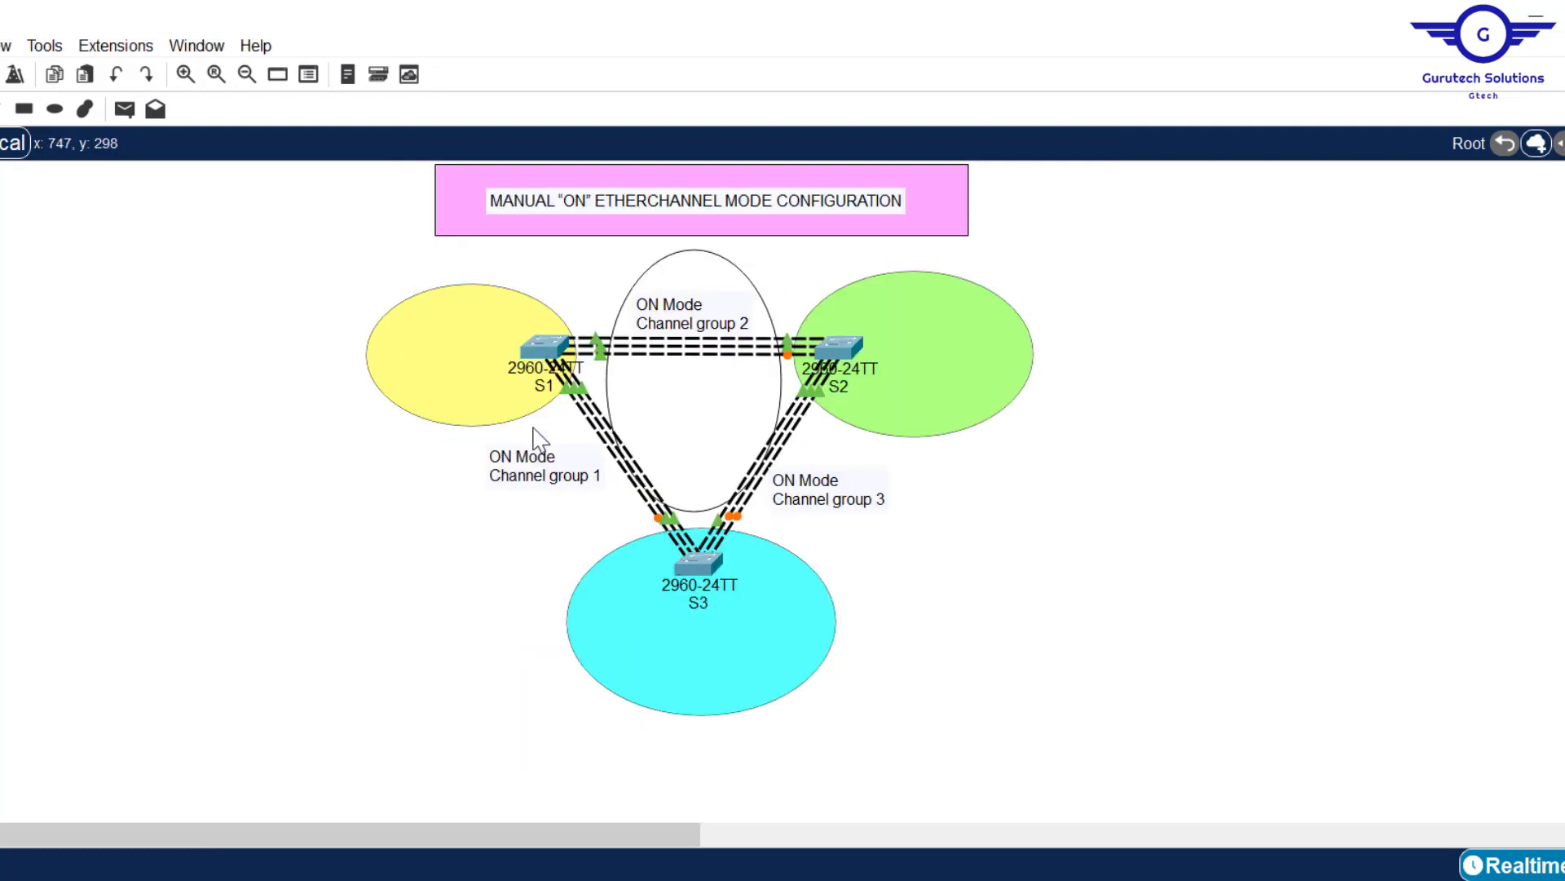
pyautogui.moveTo(675, 516)
pyautogui.click(703, 565)
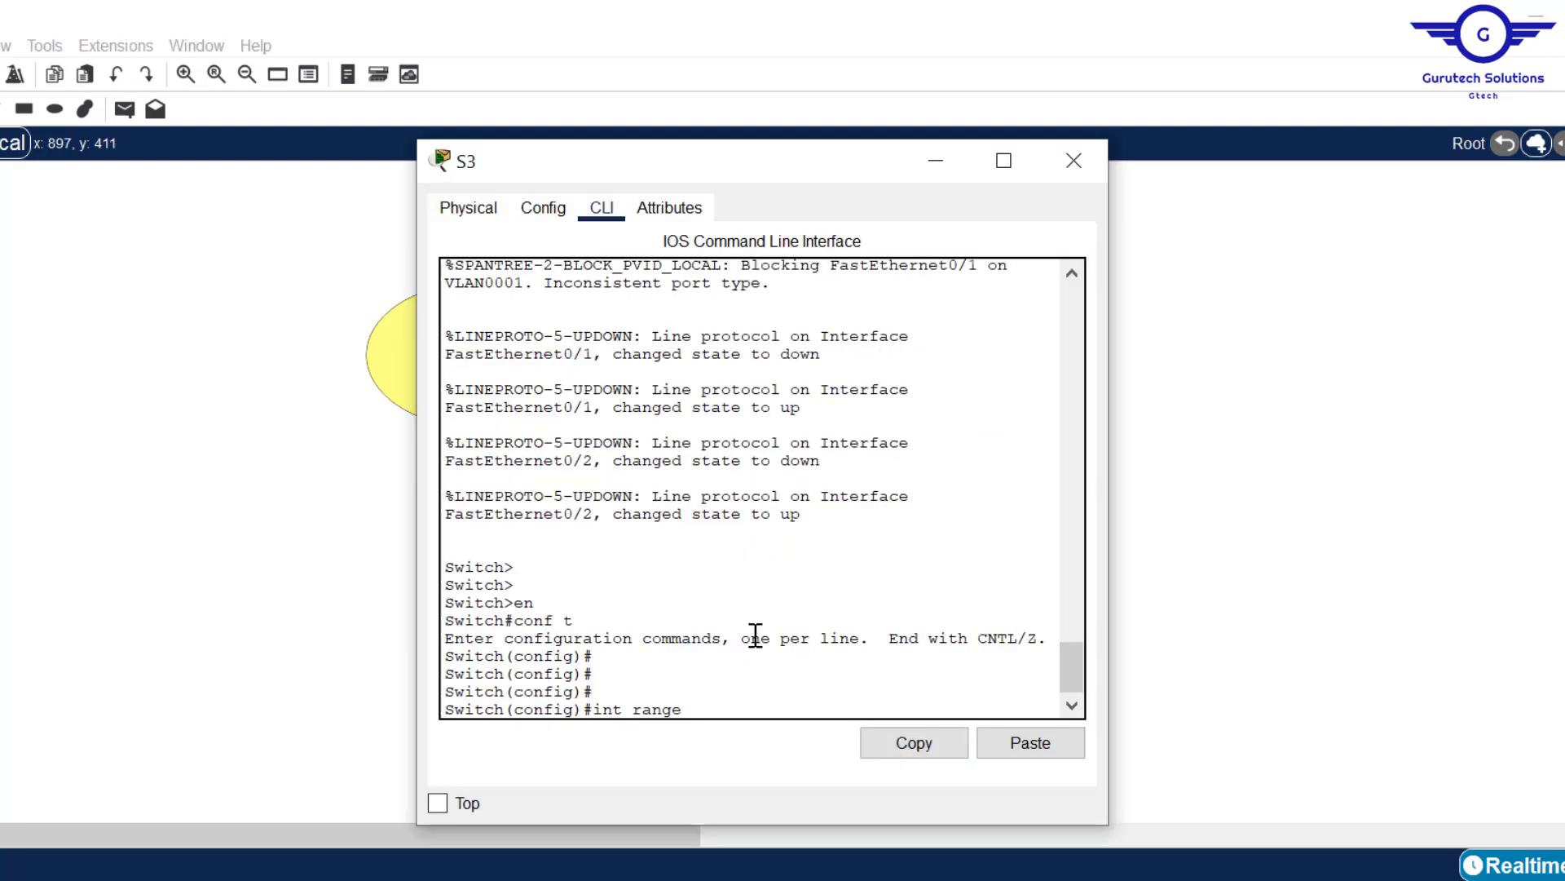
pyautogui.write('fa0/1-3')
pyautogui.press('Return')
# Assign S3's interfaces fa0/1-3 to channel-group 1 in mode on, with the topology visible beside the command line.
pyautogui.write('chann')
pyautogui.press('Tab')
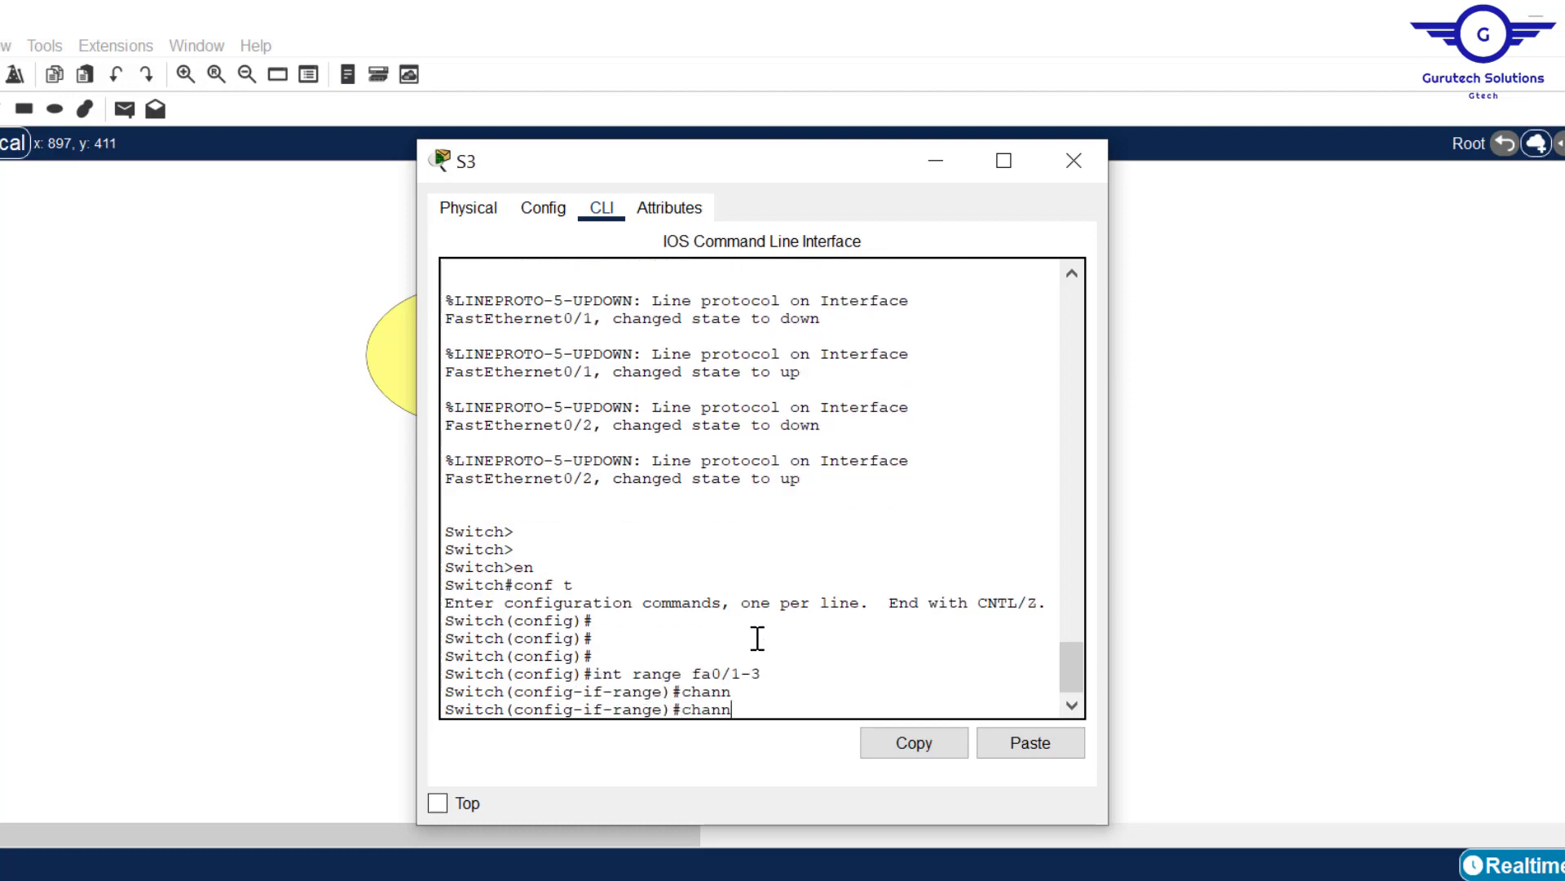
pyautogui.write('-g')
pyautogui.press('Tab')
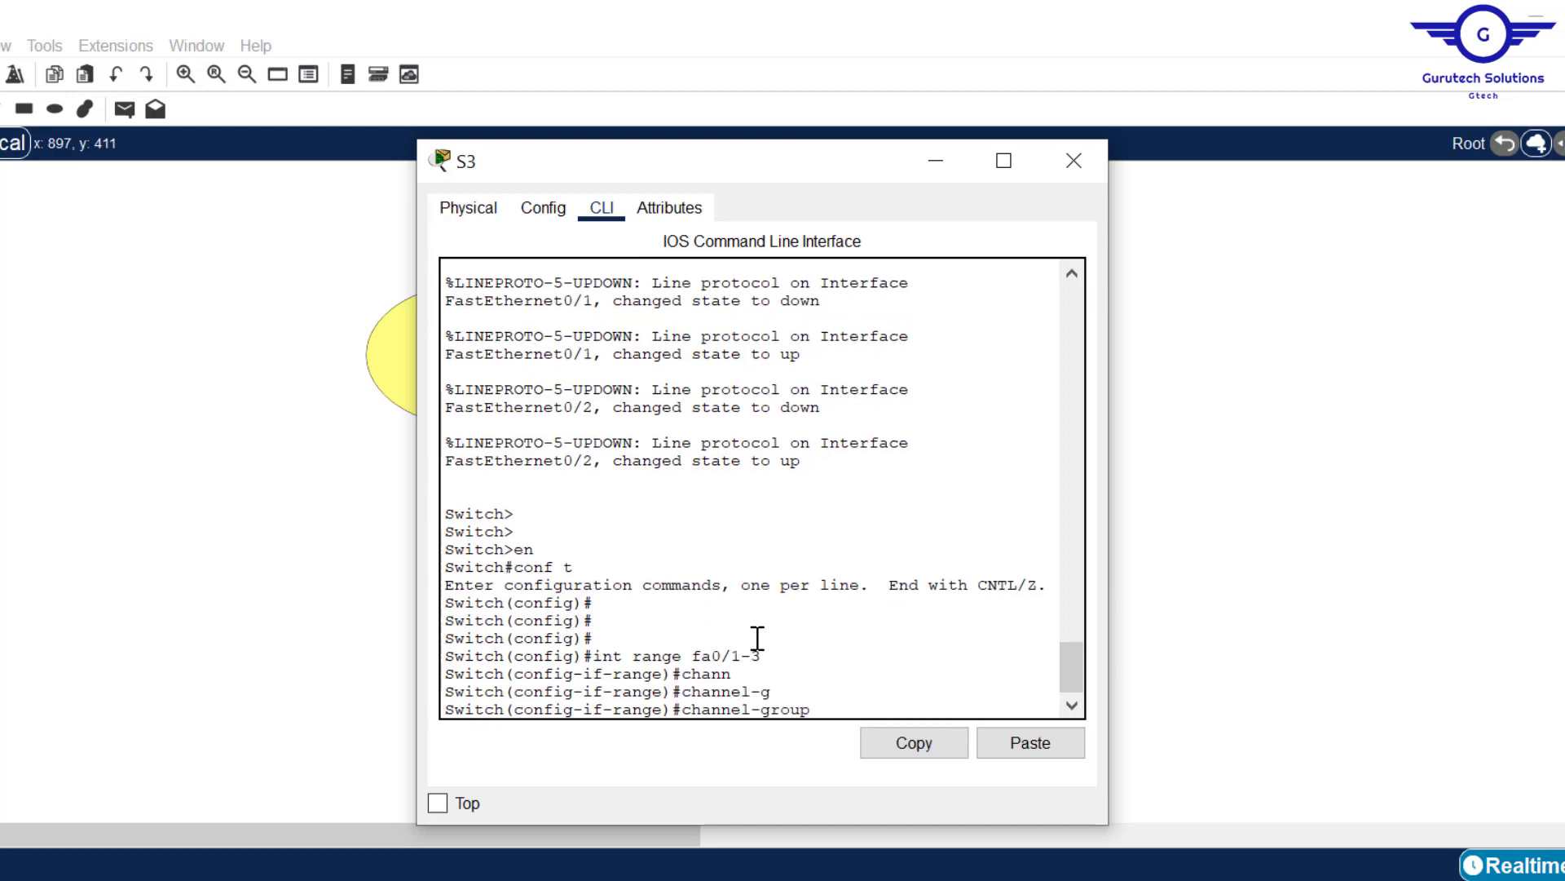
pyautogui.write('1 mo')
pyautogui.press('Tab')
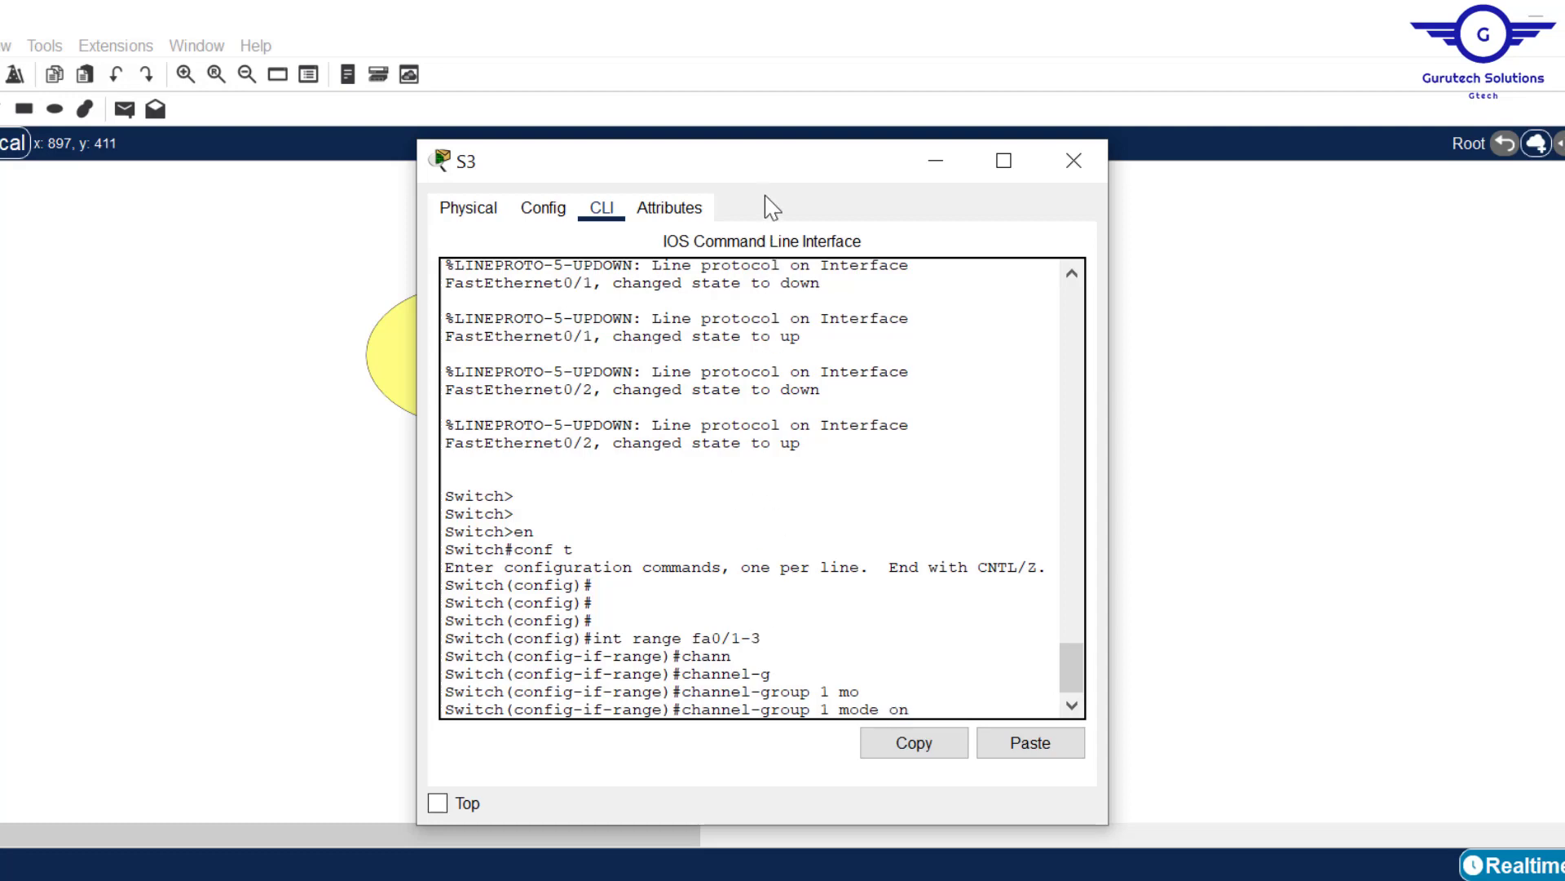
pyautogui.moveTo(772, 169); pyautogui.dragTo(1216, 186)
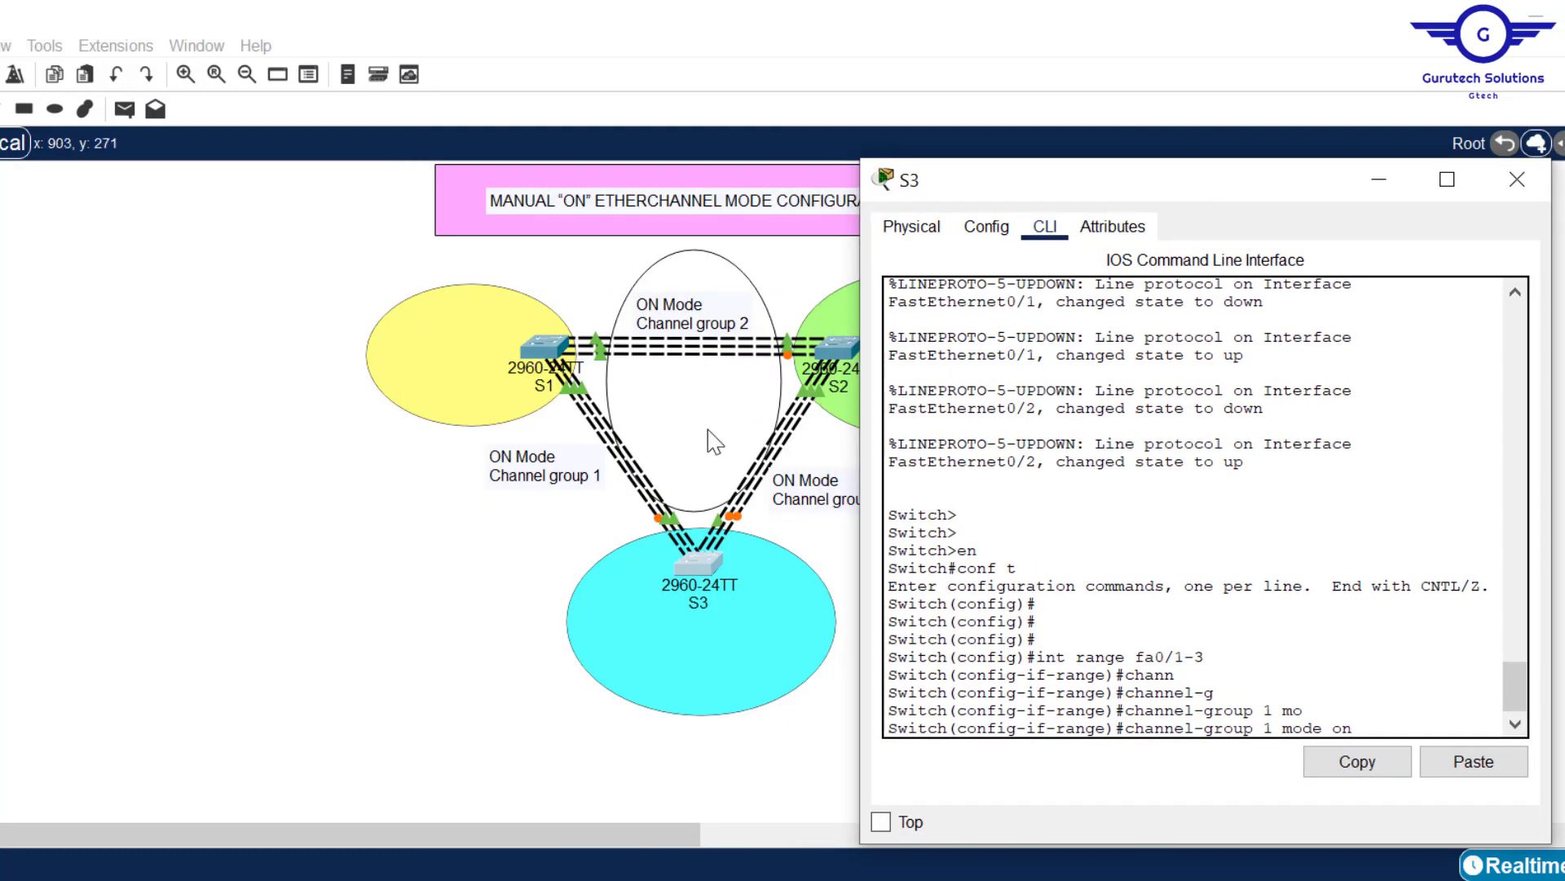
pyautogui.write('on')
pyautogui.press('Return')
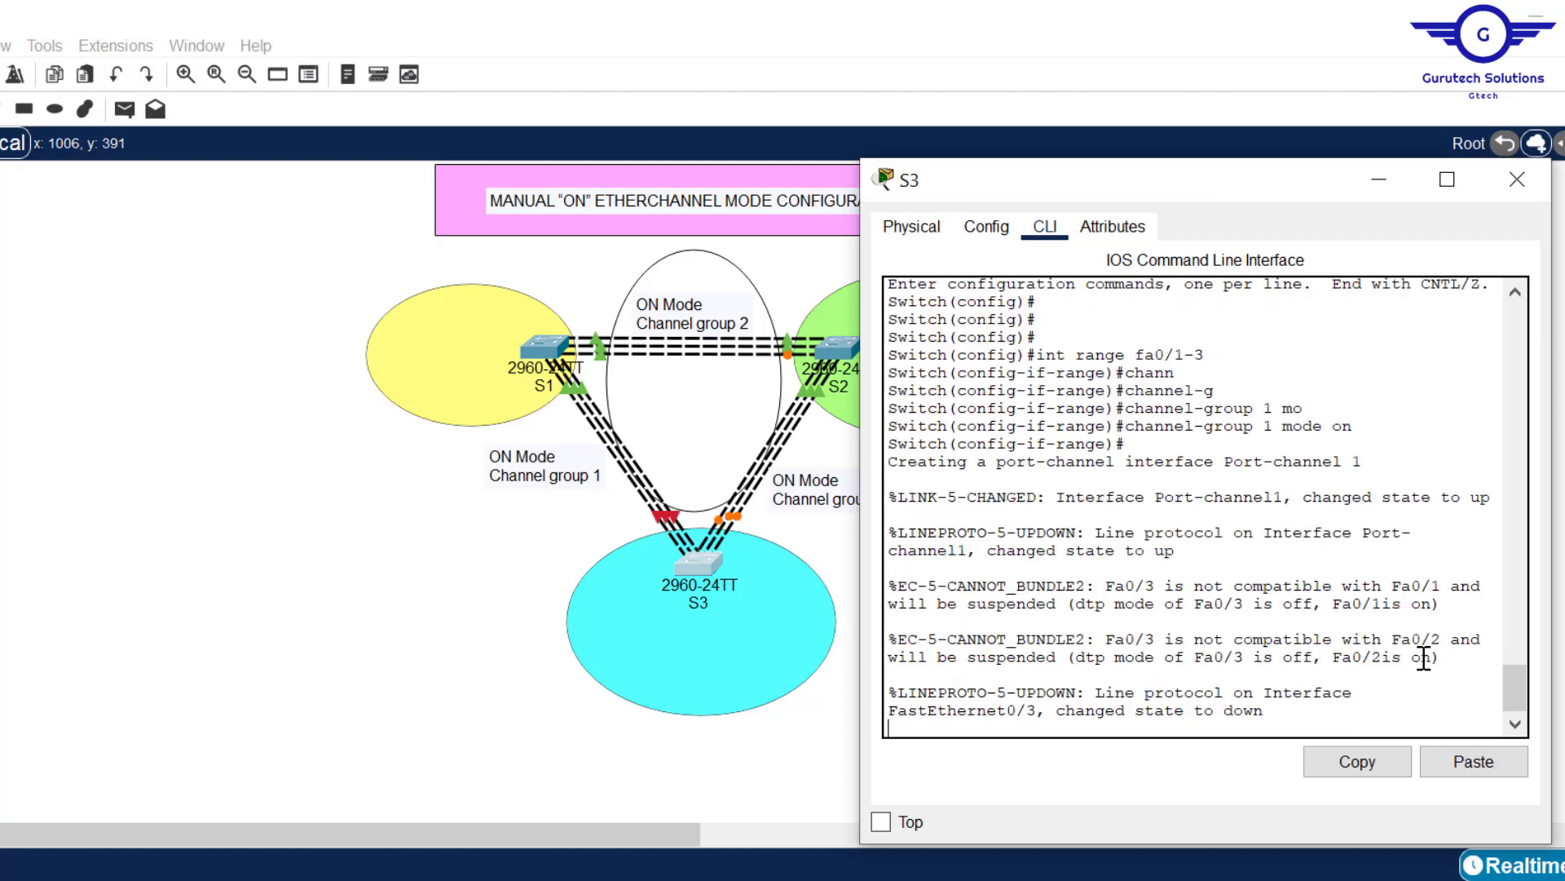
# Exit the interface range on S3 to global configuration mode.
pyautogui.press('Return')
pyautogui.press('Return')
pyautogui.write('exit')
pyautogui.press('Return')
pyautogui.press('Return')
pyautogui.press('Return')
pyautogui.press('Return')
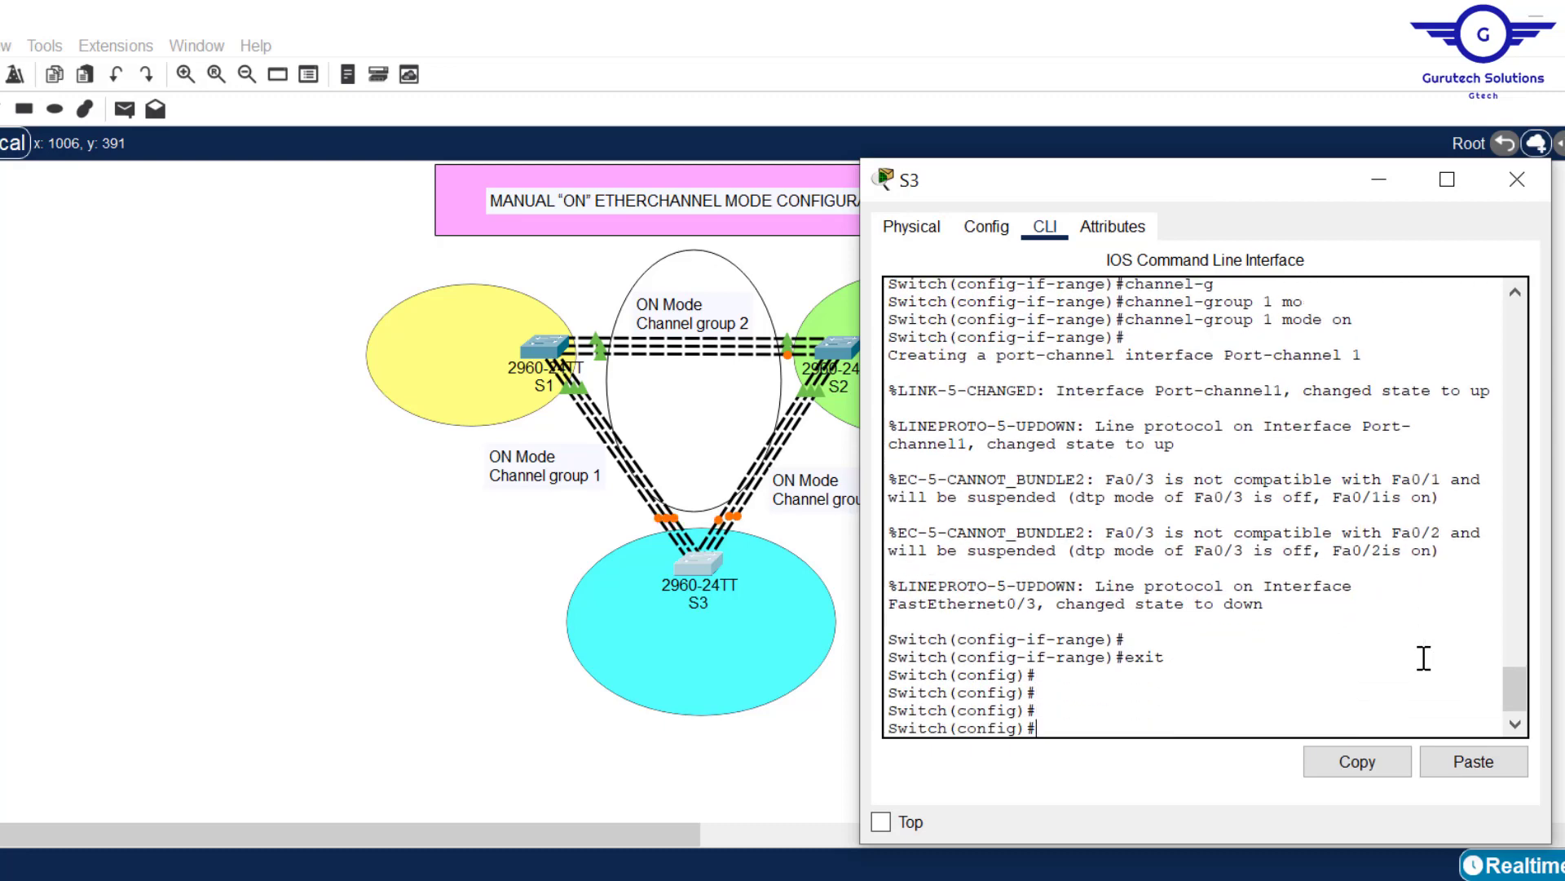
# Enter interface configuration for port-channel 1 on S3.
pyautogui.write('int port-c')
pyautogui.press('Tab')
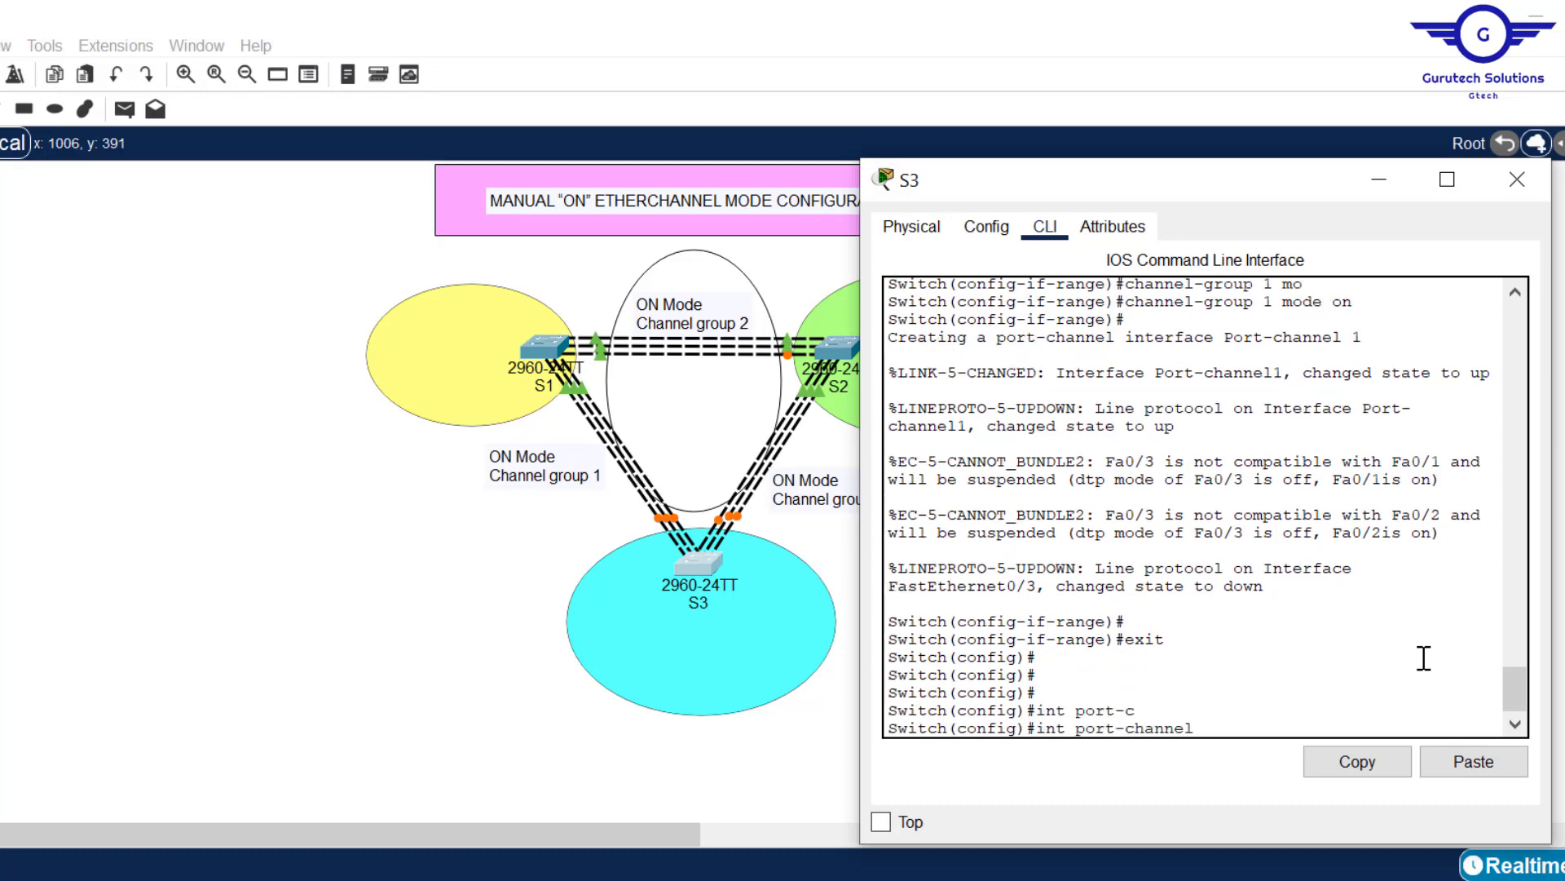
pyautogui.moveTo(1375, 335); pyautogui.dragTo(1125, 337)
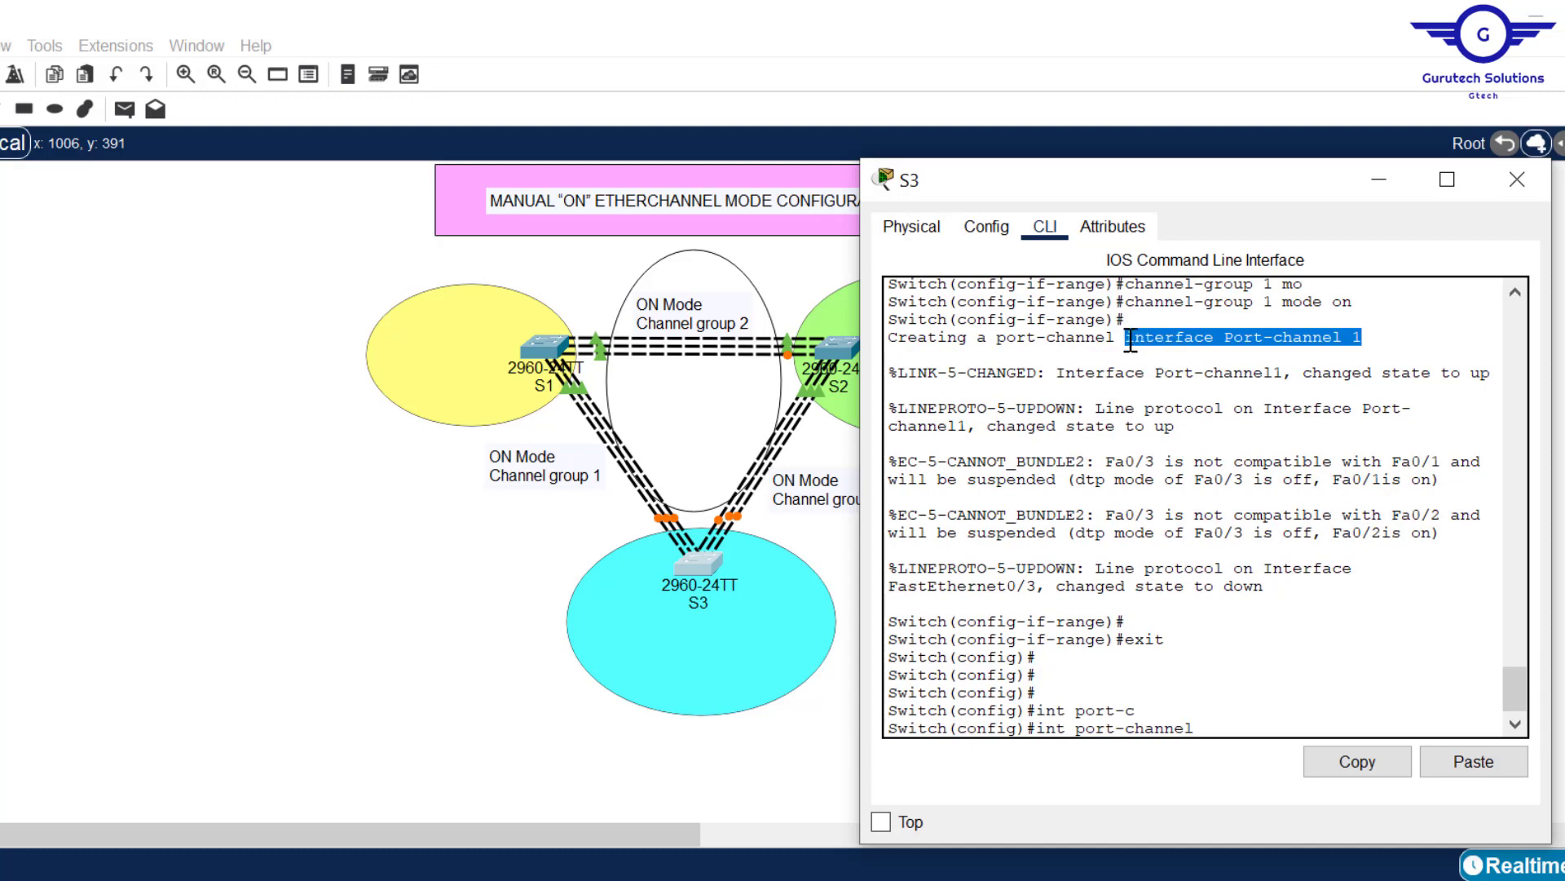
pyautogui.click(1250, 682)
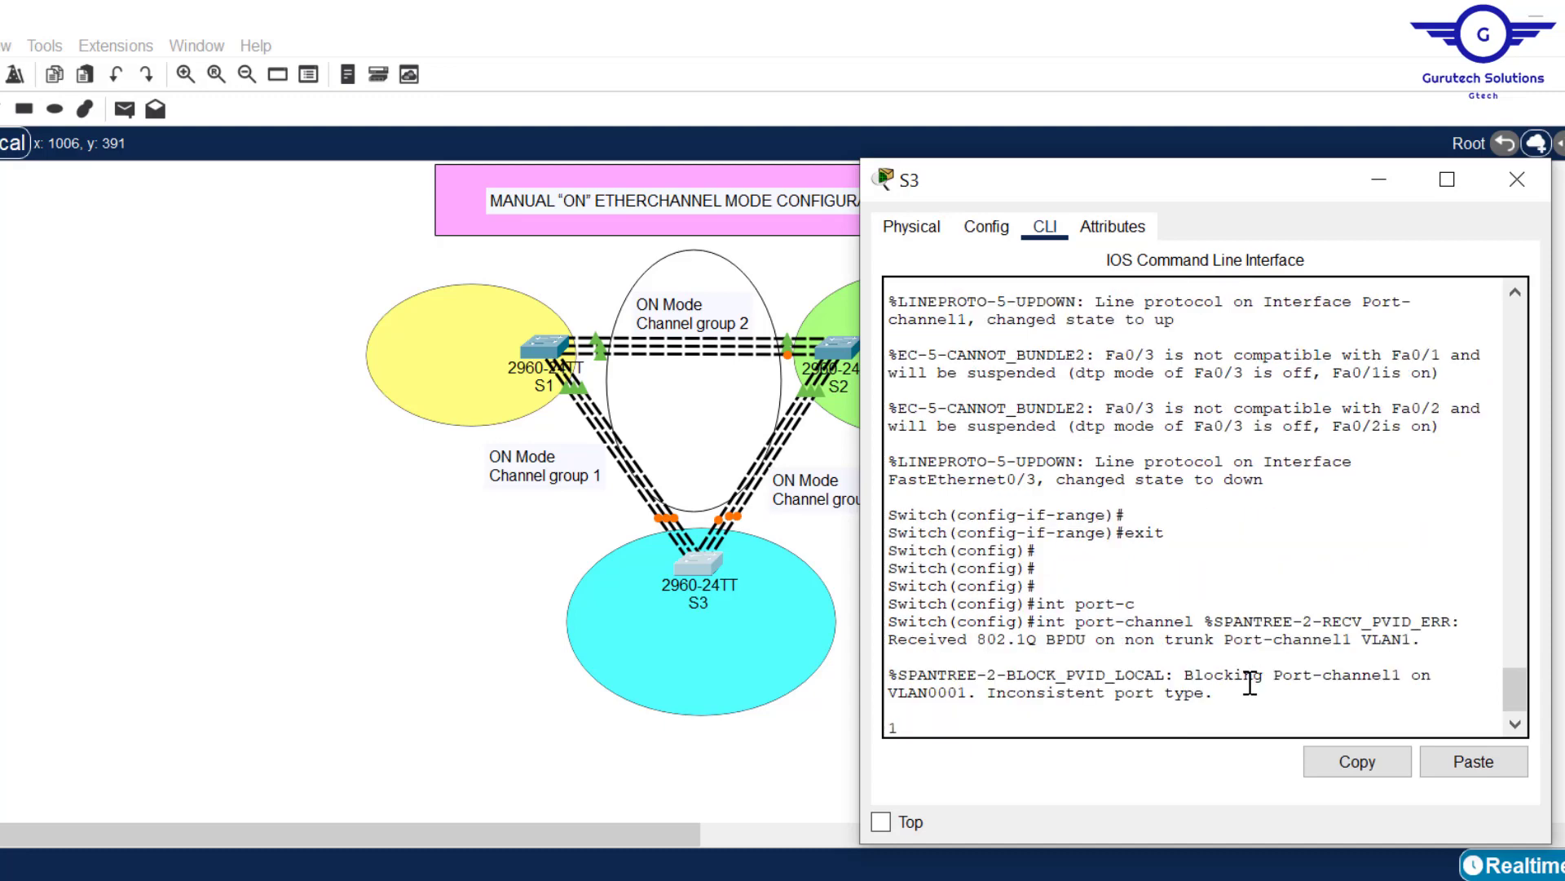
pyautogui.write('1')
pyautogui.press('Return')
pyautogui.press('Up')
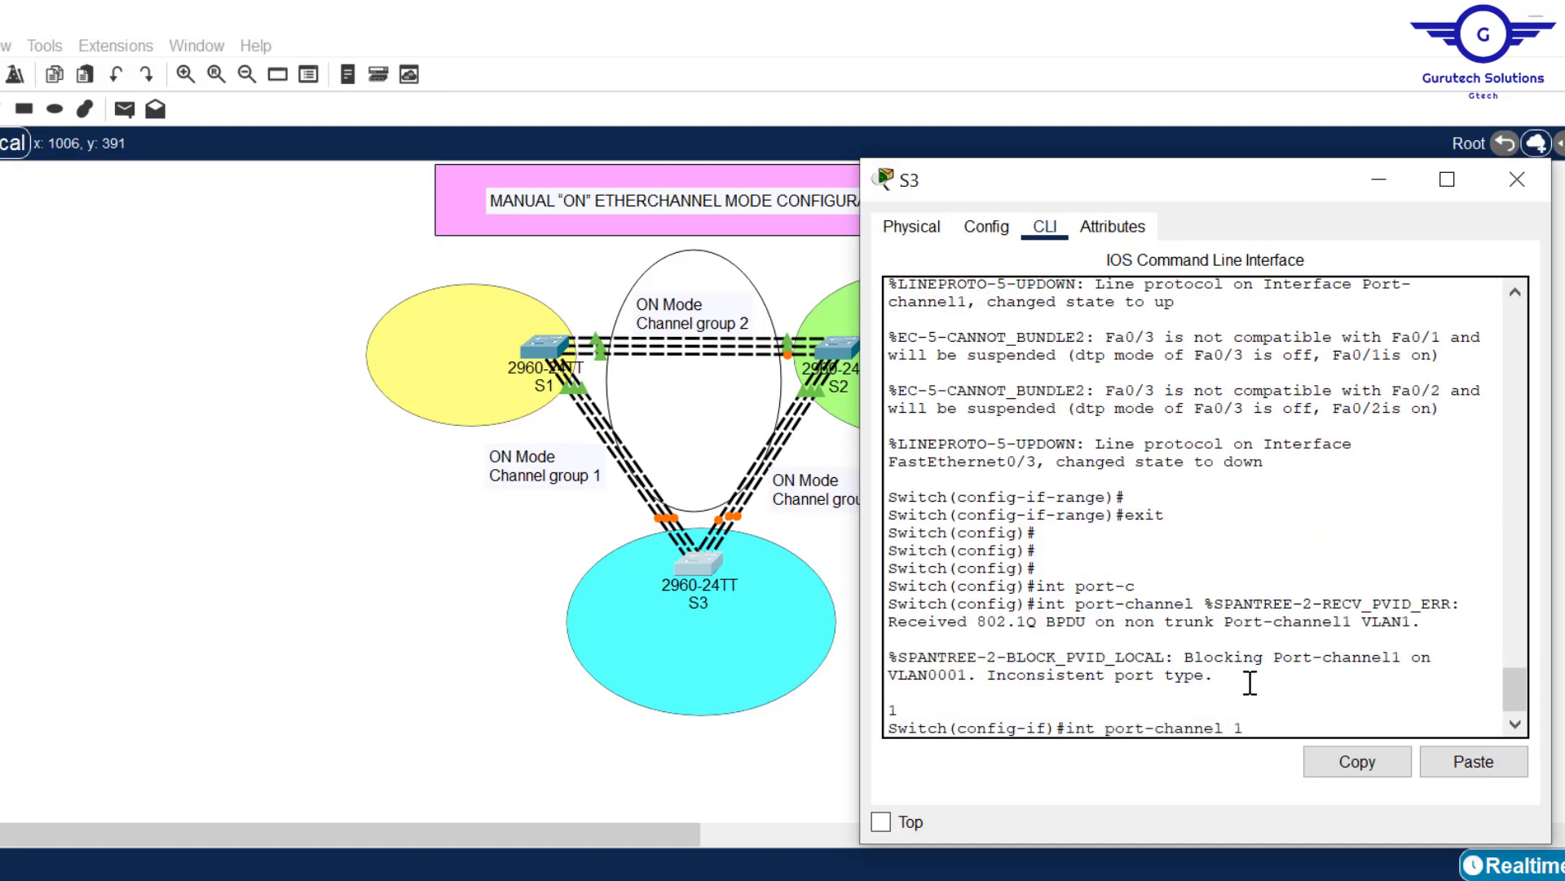
pyautogui.press('Return')
# Set port-channel 1 on S3 to switchport mode trunk and return to global configuration mode.
pyautogui.write('swi')
pyautogui.press('Tab')
pyautogui.write('m')
pyautogui.press('Tab')
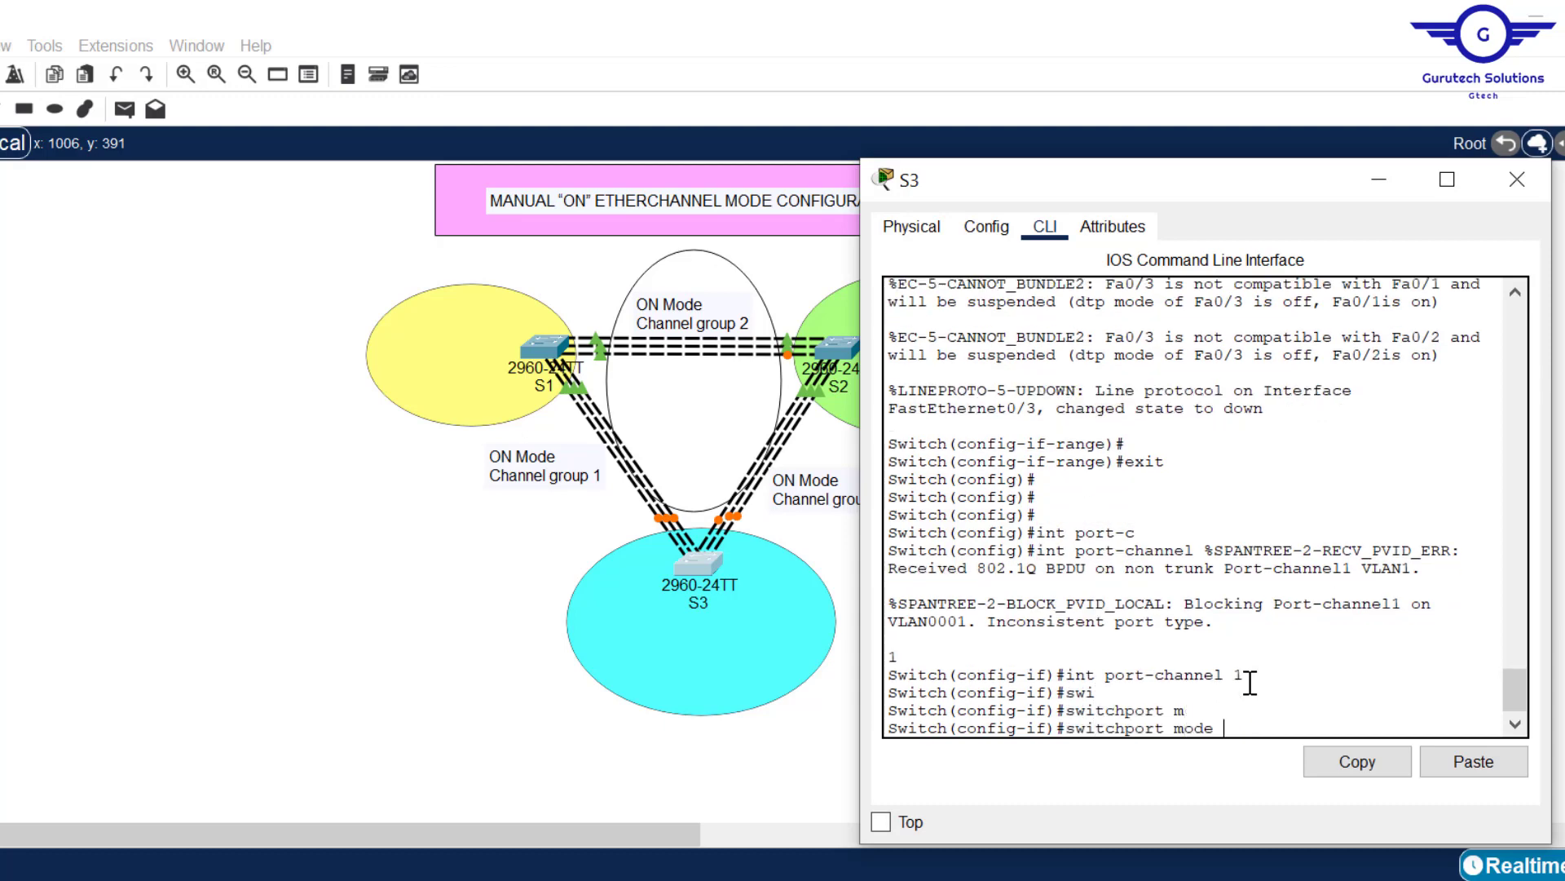
pyautogui.write('tr')
pyautogui.press('Tab')
pyautogui.press('Return')
pyautogui.press('Return')
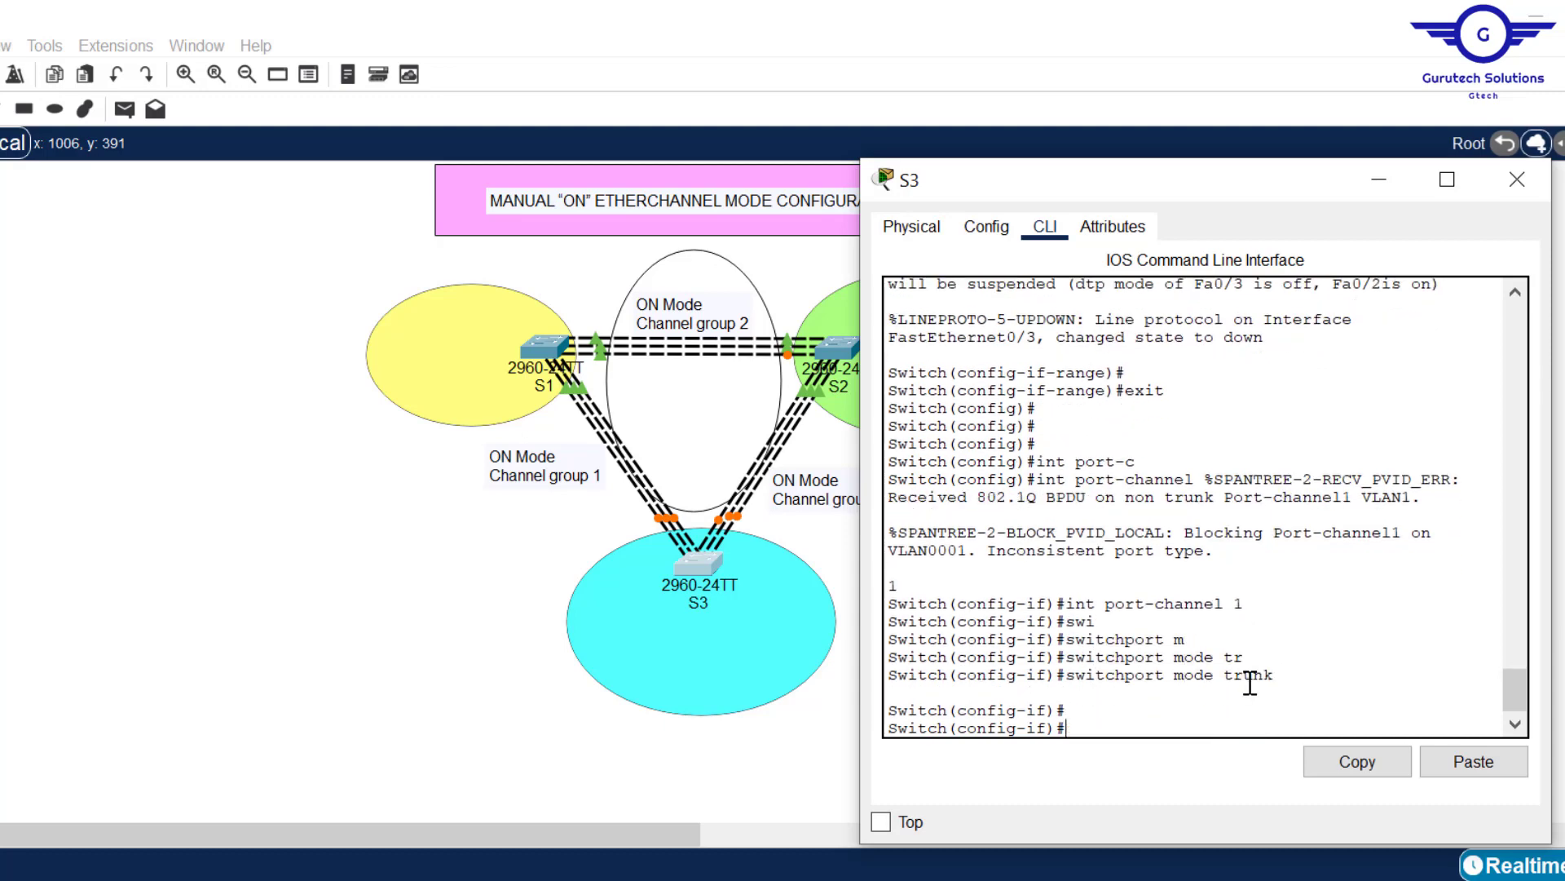
pyautogui.press('Return')
pyautogui.write('ex')
pyautogui.press('Return')
pyautogui.press('Return')
pyautogui.press('Return')
pyautogui.press('Return')
pyautogui.press('Return')
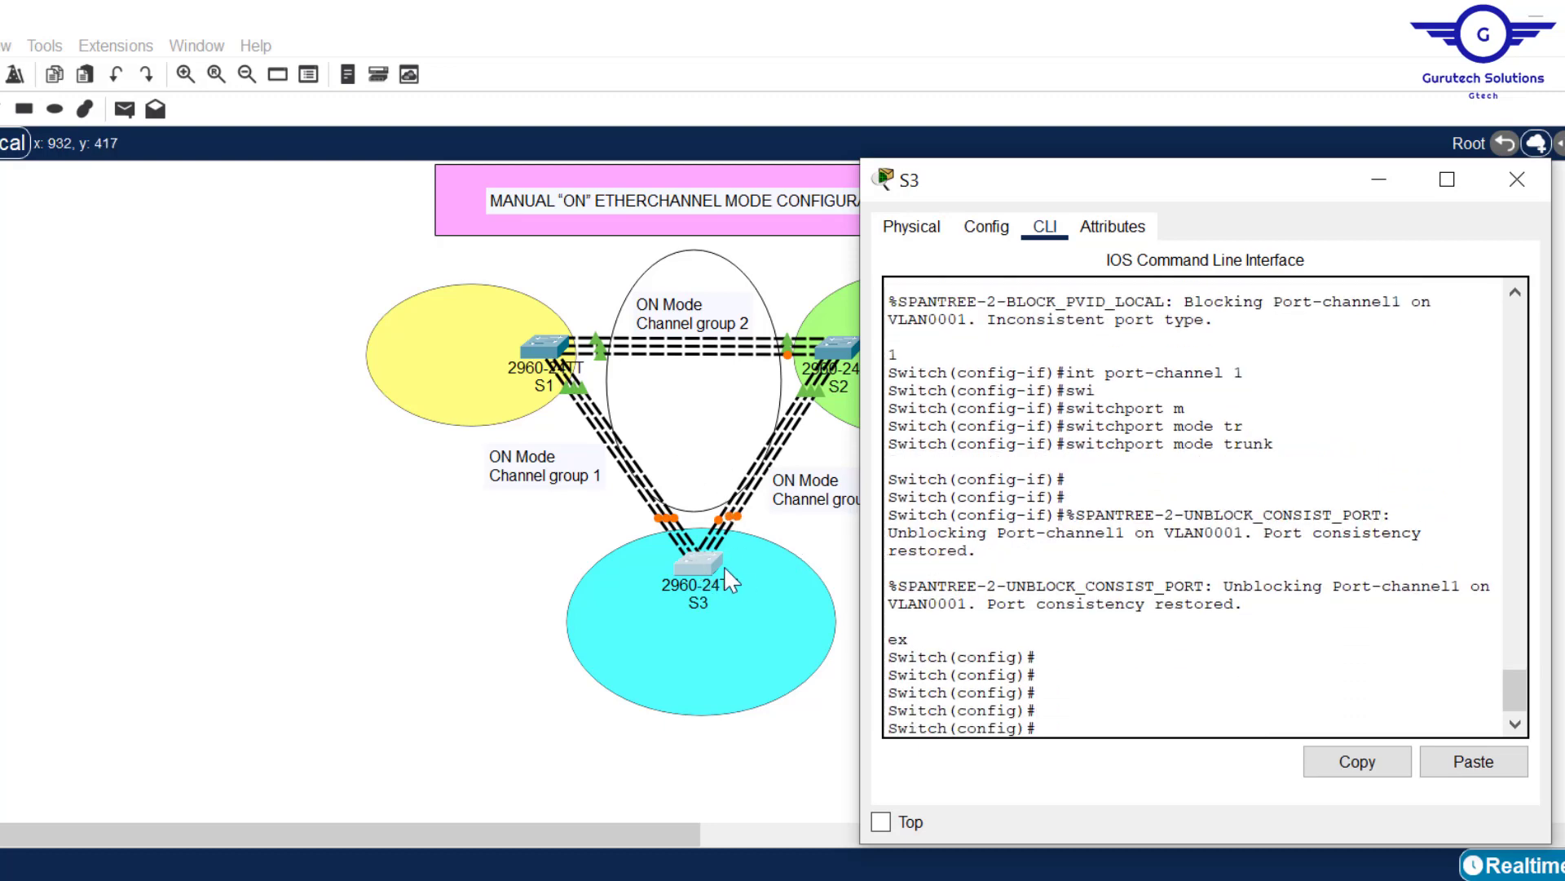
# Check the port numbers on the S2–S3 links and enter interface range configuration for fa0/4-6 on S3.
pyautogui.moveTo(440, 607); pyautogui.dragTo(408, 608)
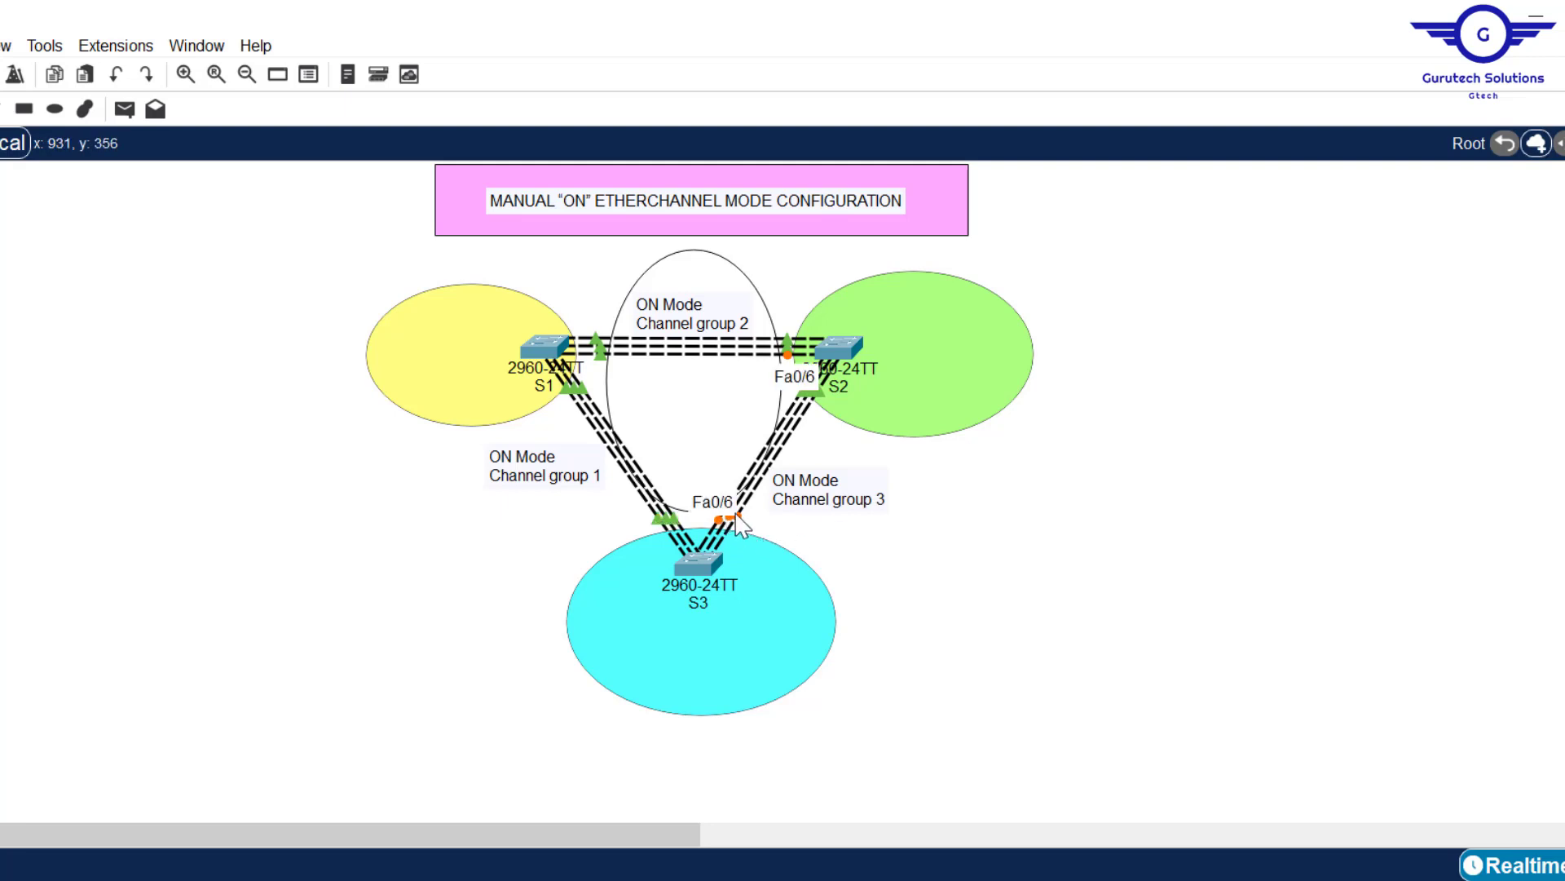
pyautogui.click(697, 564)
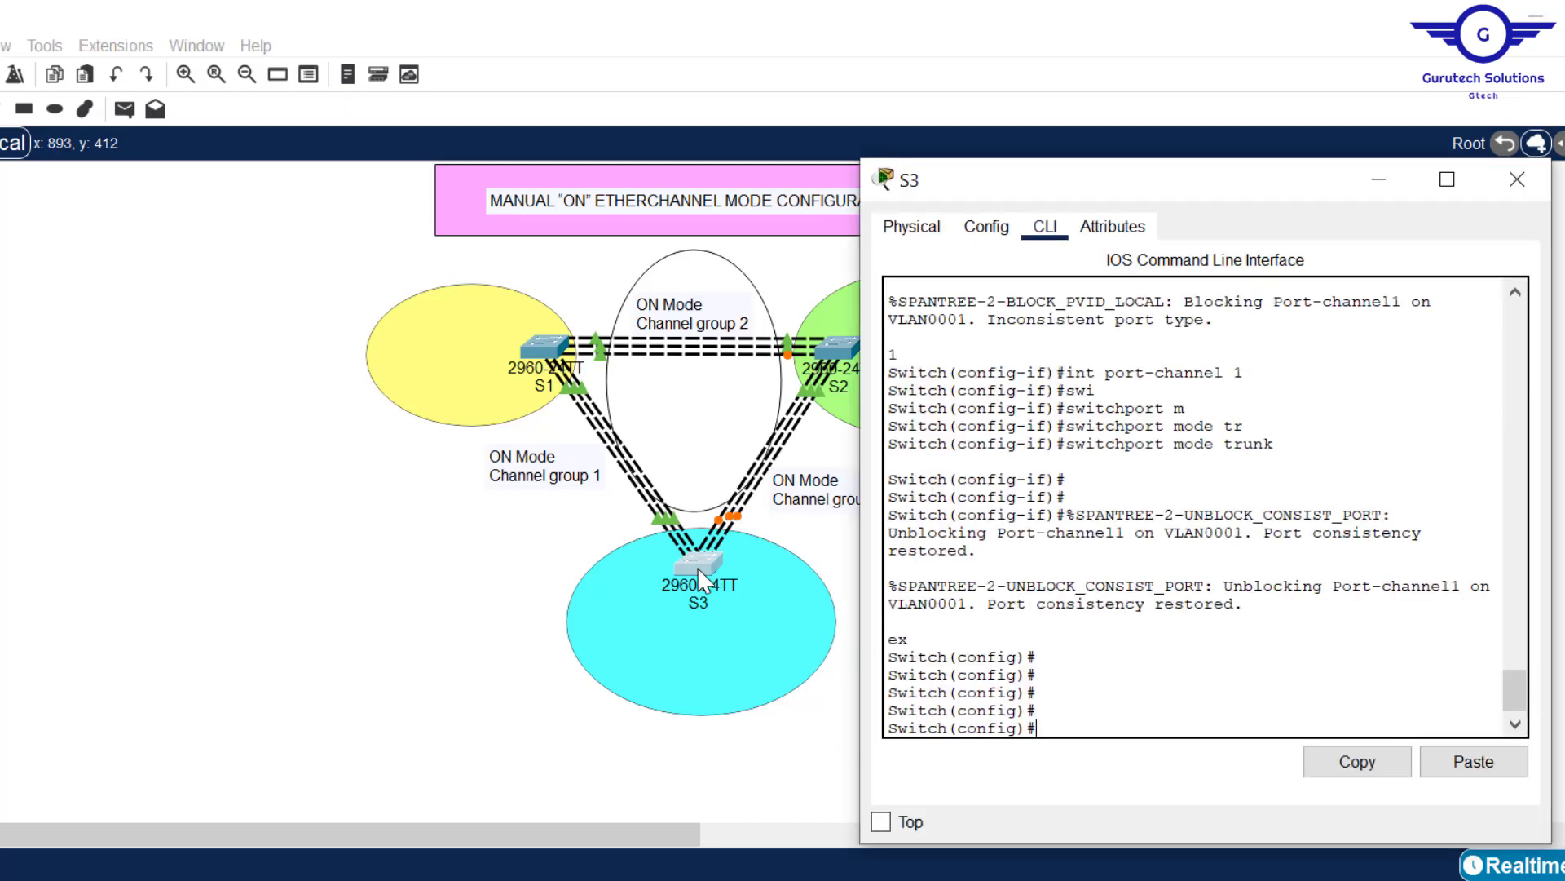
pyautogui.press('Up')
pyautogui.press('Up')
pyautogui.press('Up')
pyautogui.press('Up')
pyautogui.press('Up')
pyautogui.press('Up')
pyautogui.press('Up')
pyautogui.press('Up')
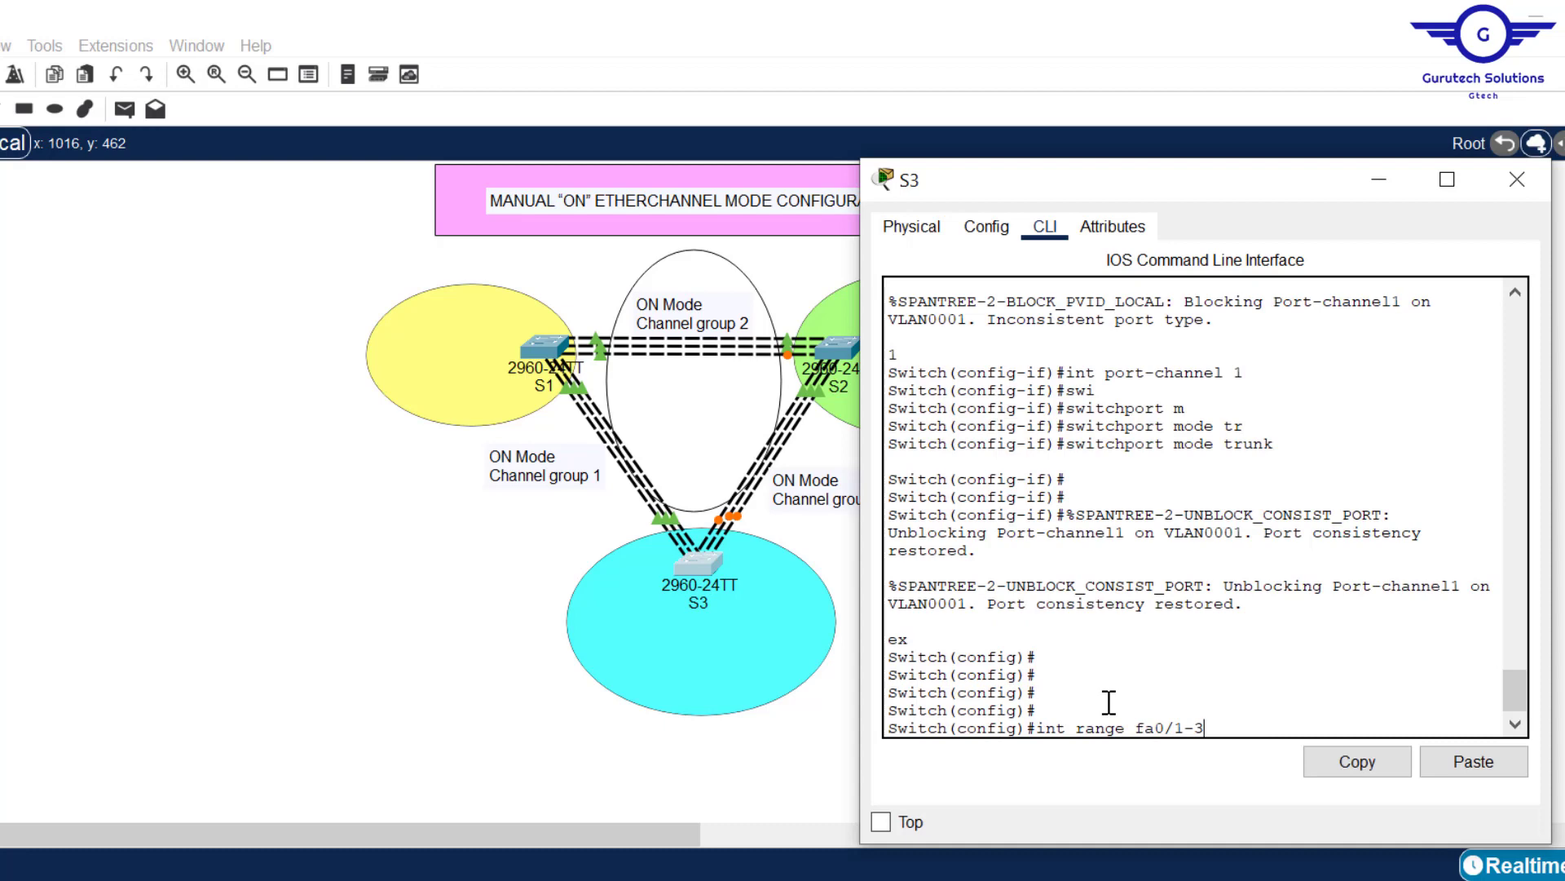
pyautogui.write('4-6')
pyautogui.press('Return')
pyautogui.press('Return')
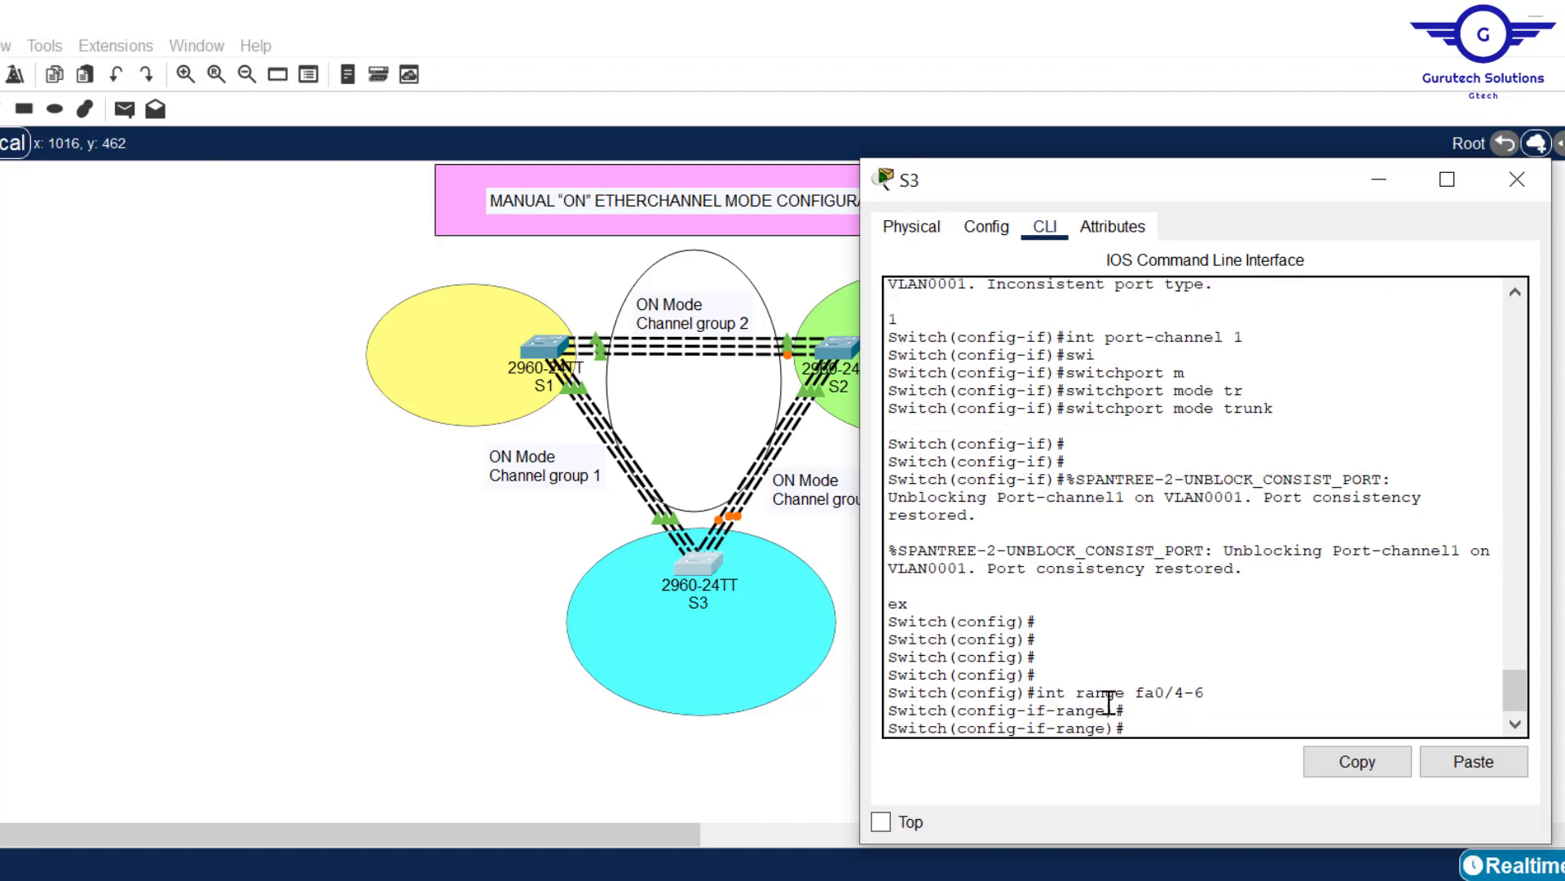
# Assign S3's interfaces fa0/4-6 to channel-group 3 in mode on, moving the S3 window off the S2–S3 group label.
pyautogui.press('Up')
pyautogui.press('Up')
pyautogui.press('Up')
pyautogui.press('Up')
pyautogui.press('Up')
pyautogui.press('Down')
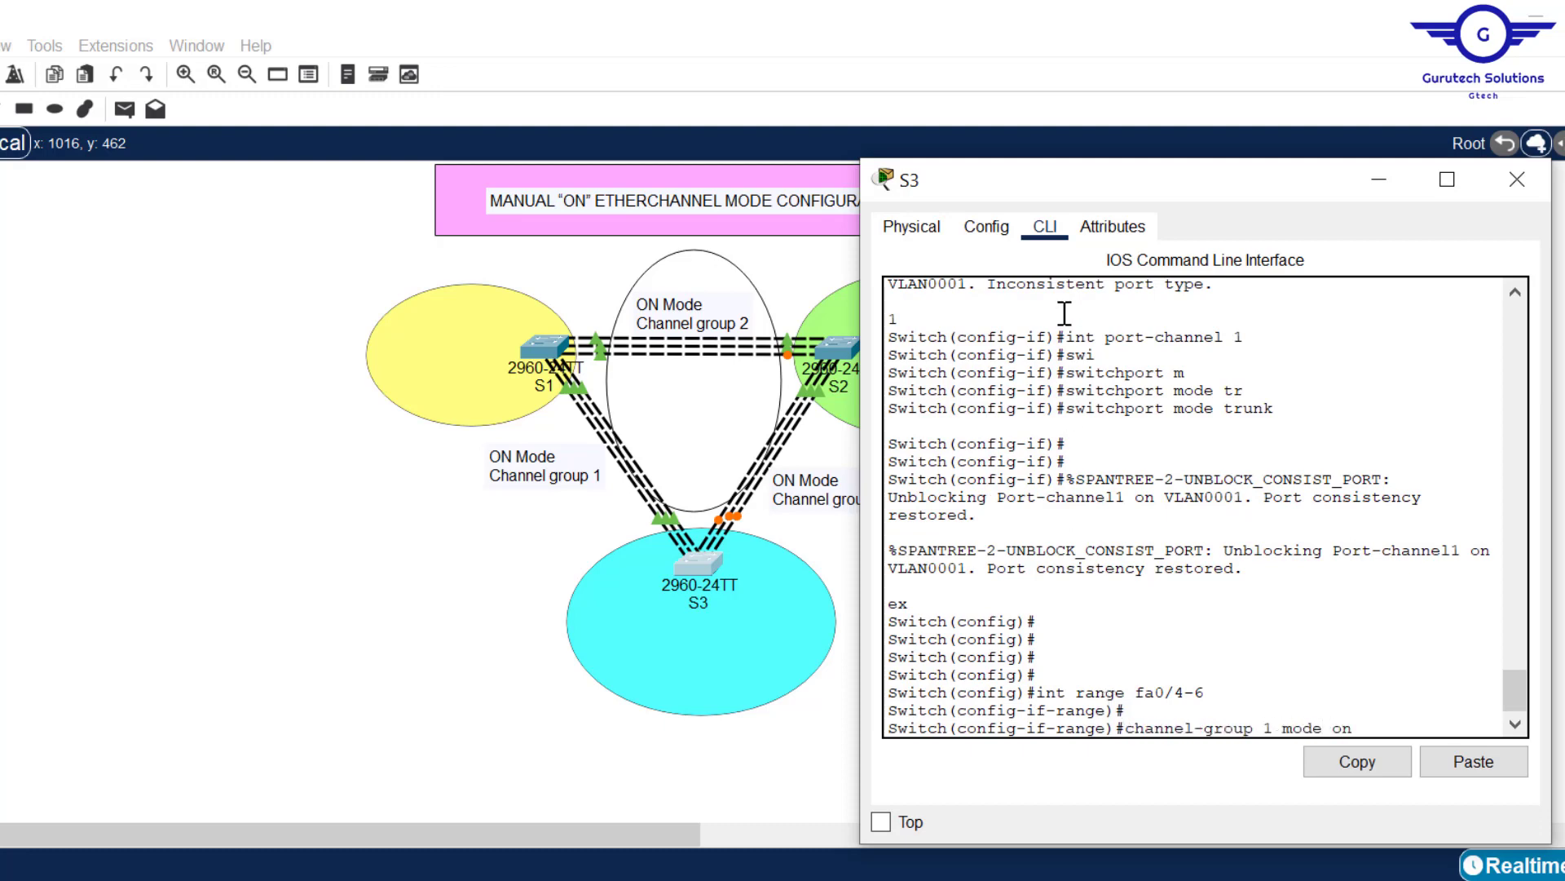
pyautogui.moveTo(1239, 185); pyautogui.dragTo(457, 163)
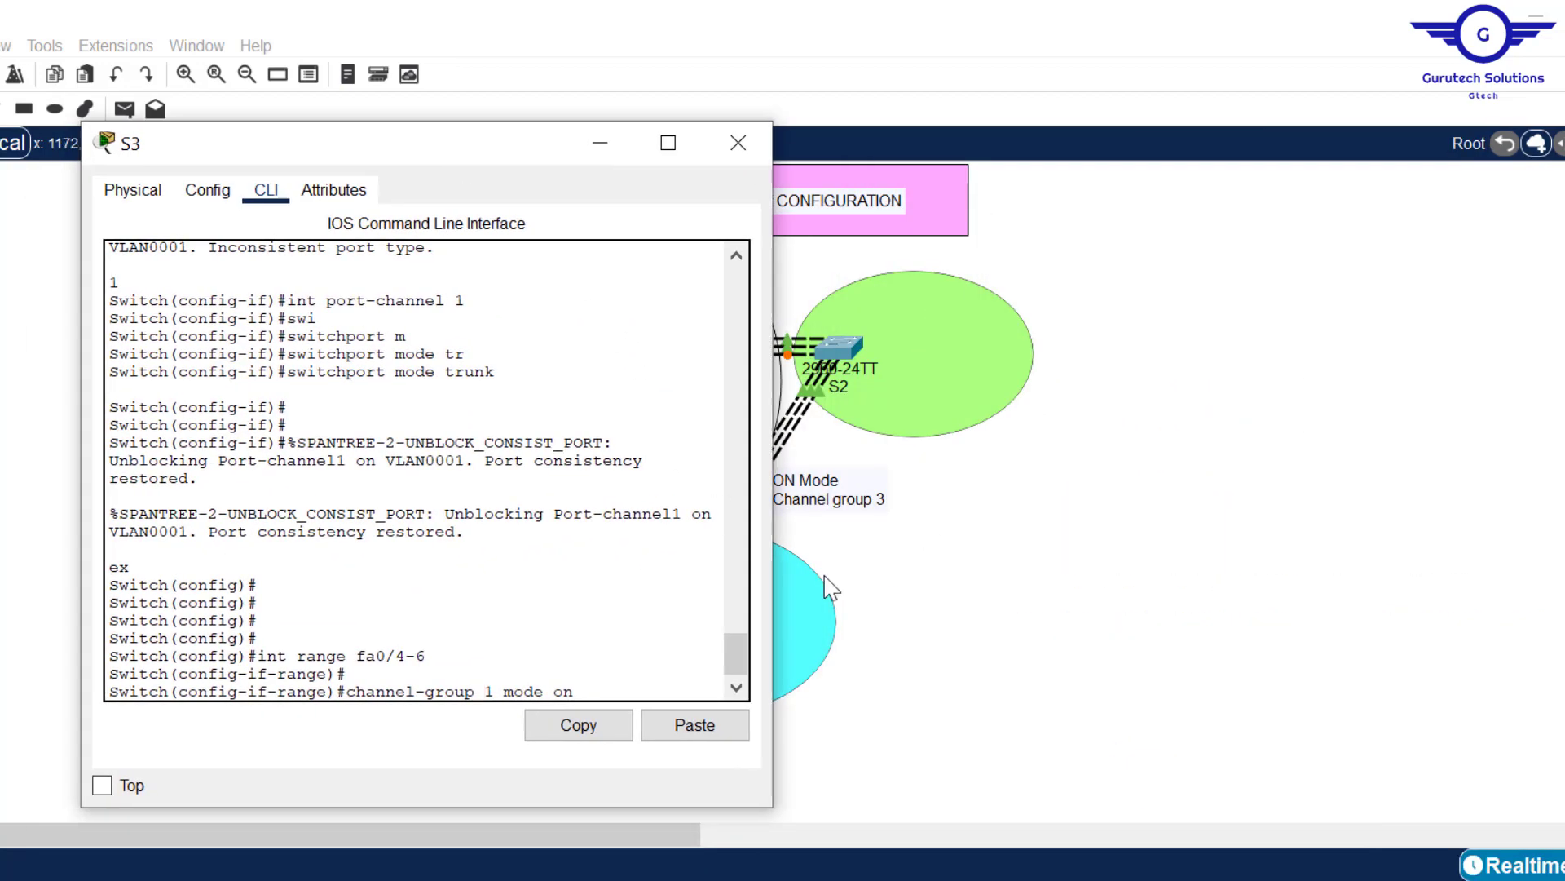
pyautogui.press('BackSpace')
pyautogui.press('BackSpace')
pyautogui.press('BackSpace')
pyautogui.press('BackSpace')
pyautogui.press('BackSpace')
pyautogui.press('BackSpace')
pyautogui.press('BackSpace')
pyautogui.press('BackSpace')
pyautogui.press('BackSpace')
pyautogui.write('3 mode on')
pyautogui.press('Return')
pyautogui.press('Return')
pyautogui.press('Return')
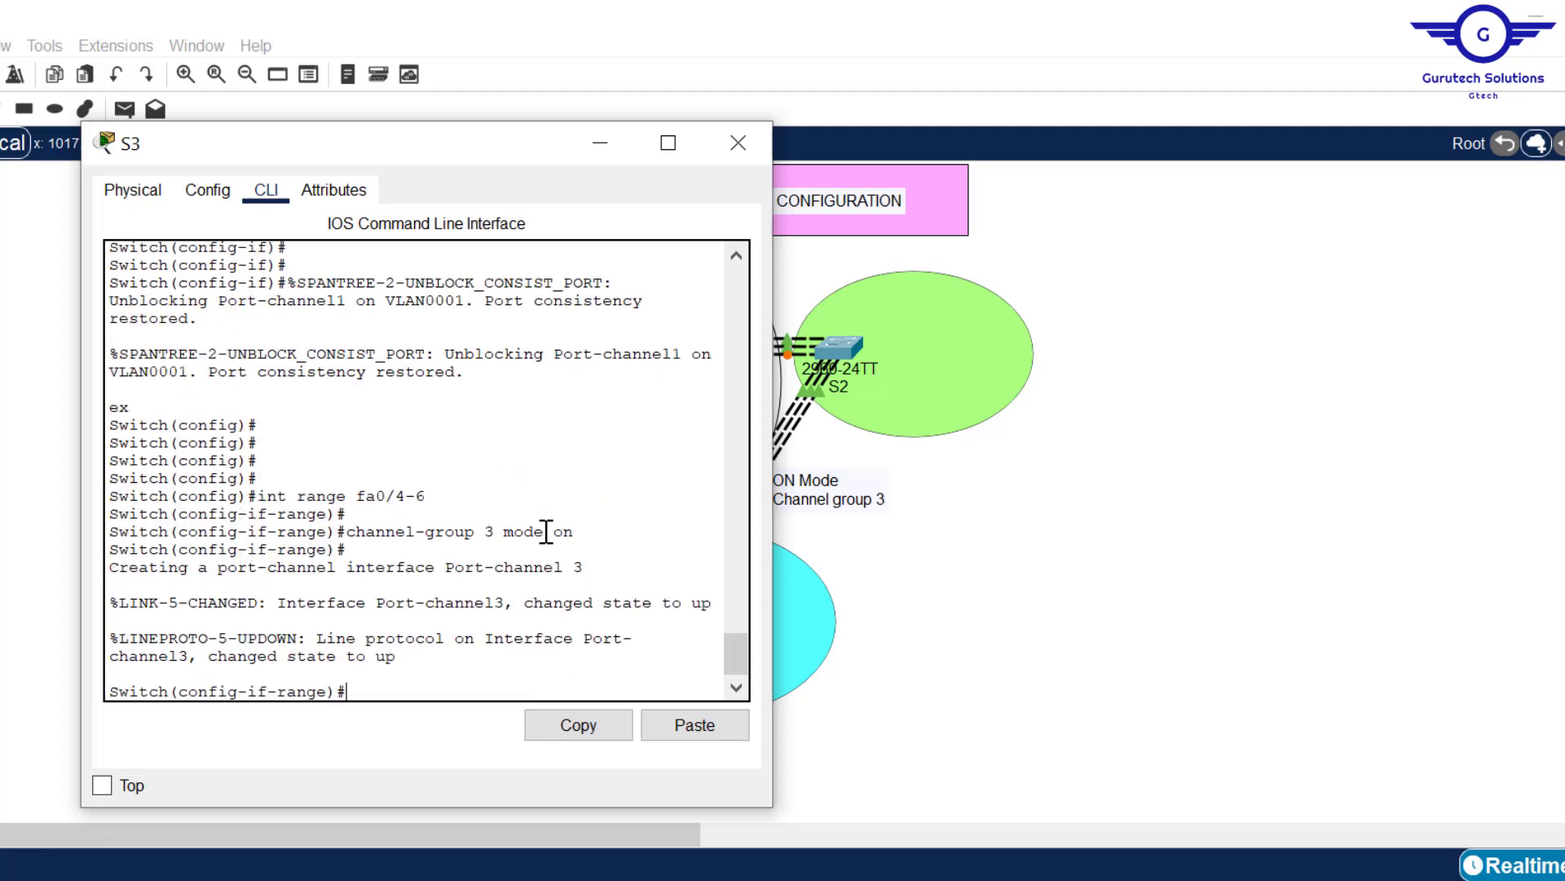
# Leave the fa0/4-6 range on S3 and enter interface configuration for port-channel 3.
pyautogui.write('ex')
pyautogui.press('Return')
pyautogui.press('Return')
pyautogui.press('Return')
pyautogui.press('Return')
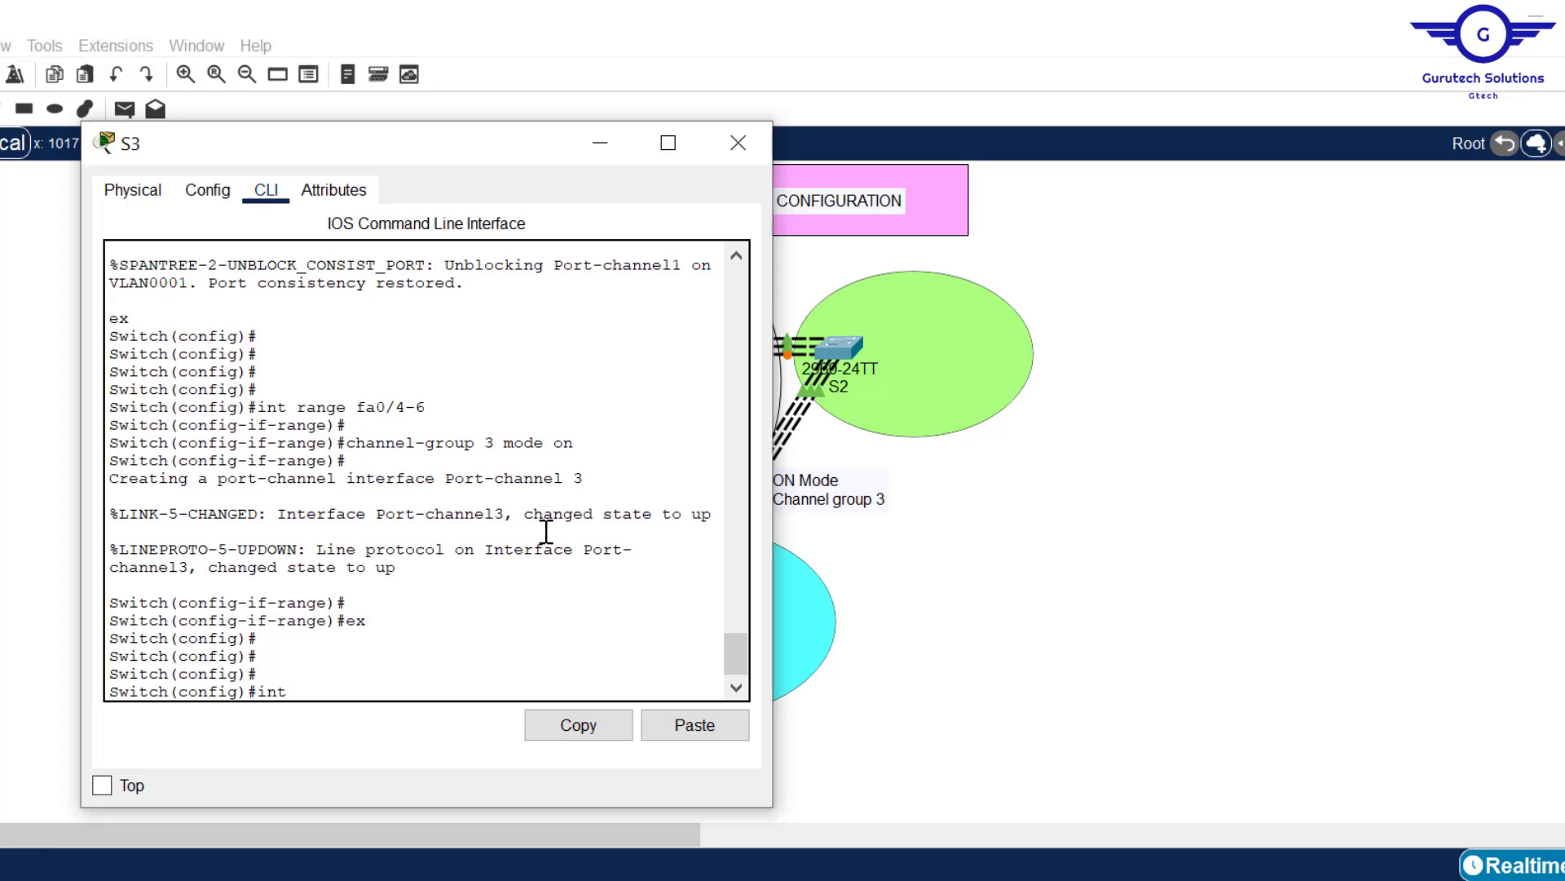
pyautogui.write('int port-c')
pyautogui.press('Tab')
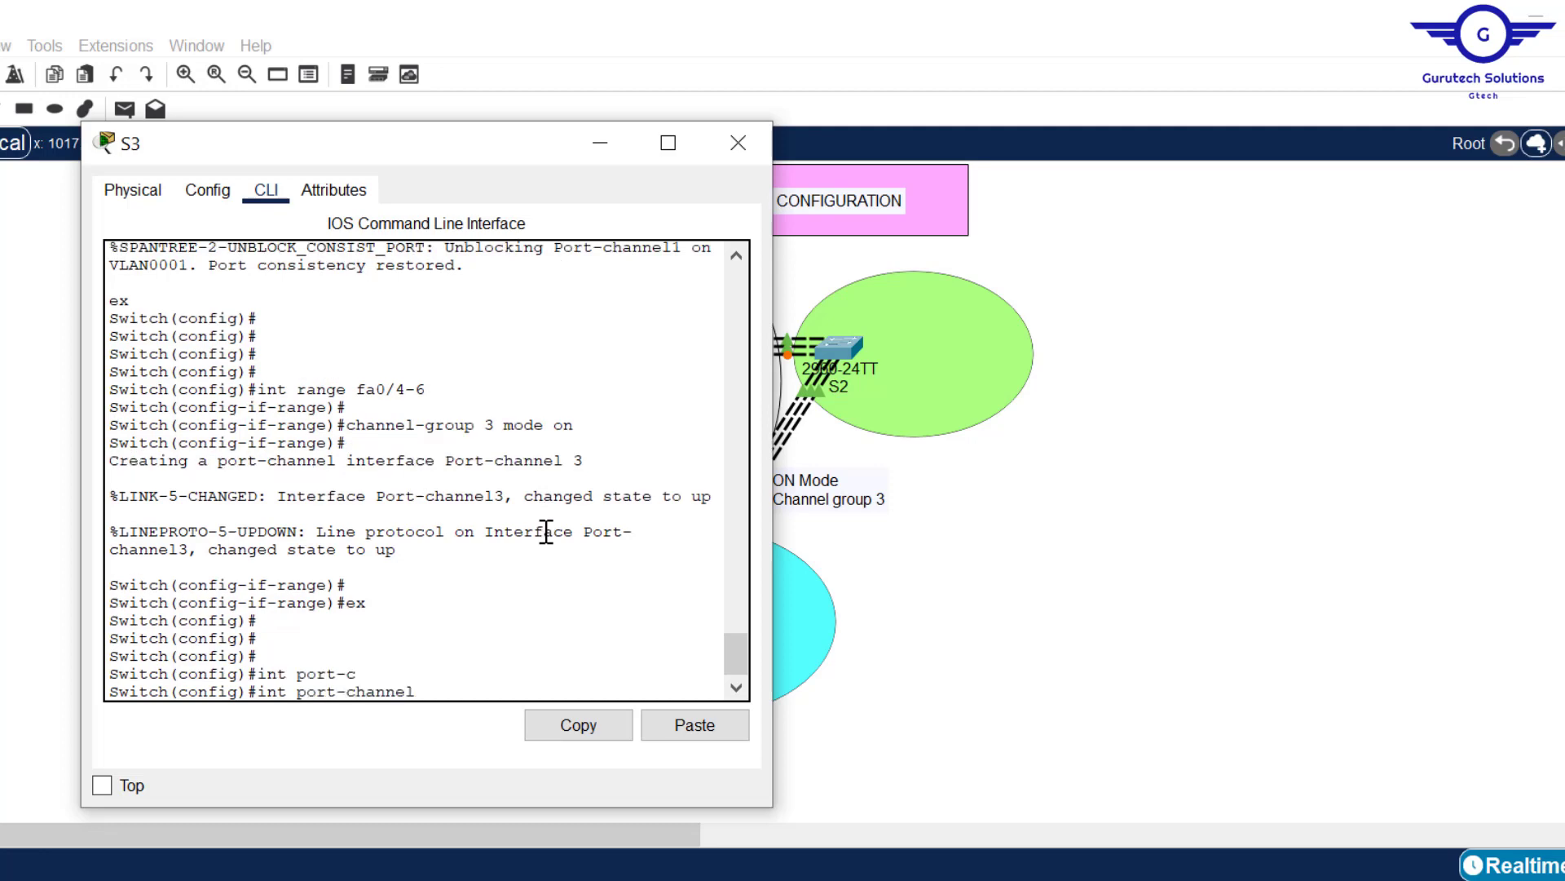
pyautogui.press('Return')
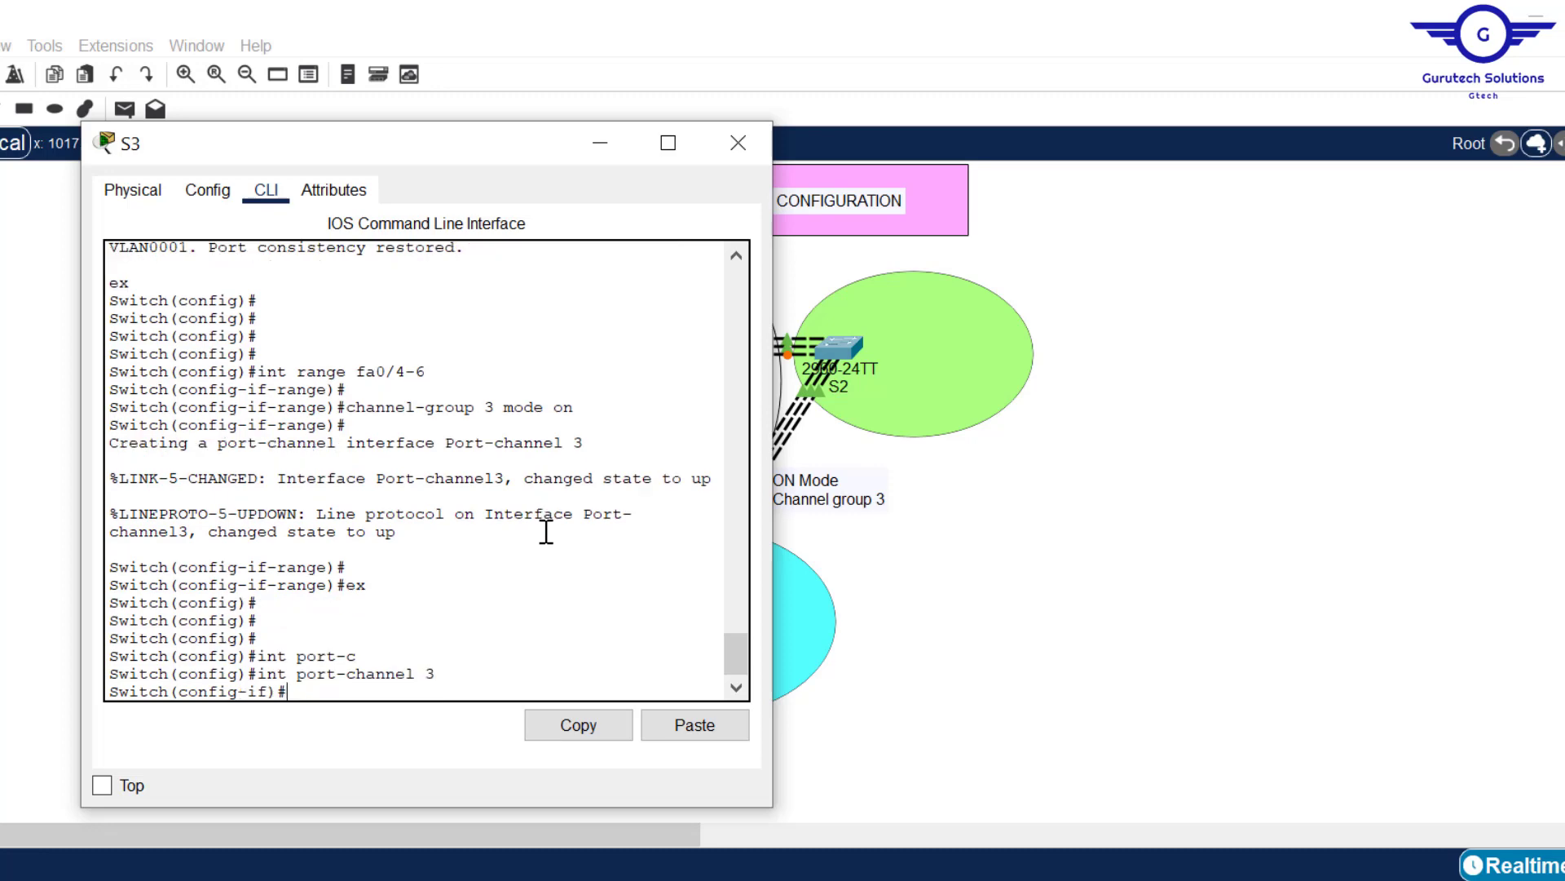
# Set port-channel 3 on S3 to switchport mode trunk and return to global configuration mode.
pyautogui.write('swit')
pyautogui.press('Tab')
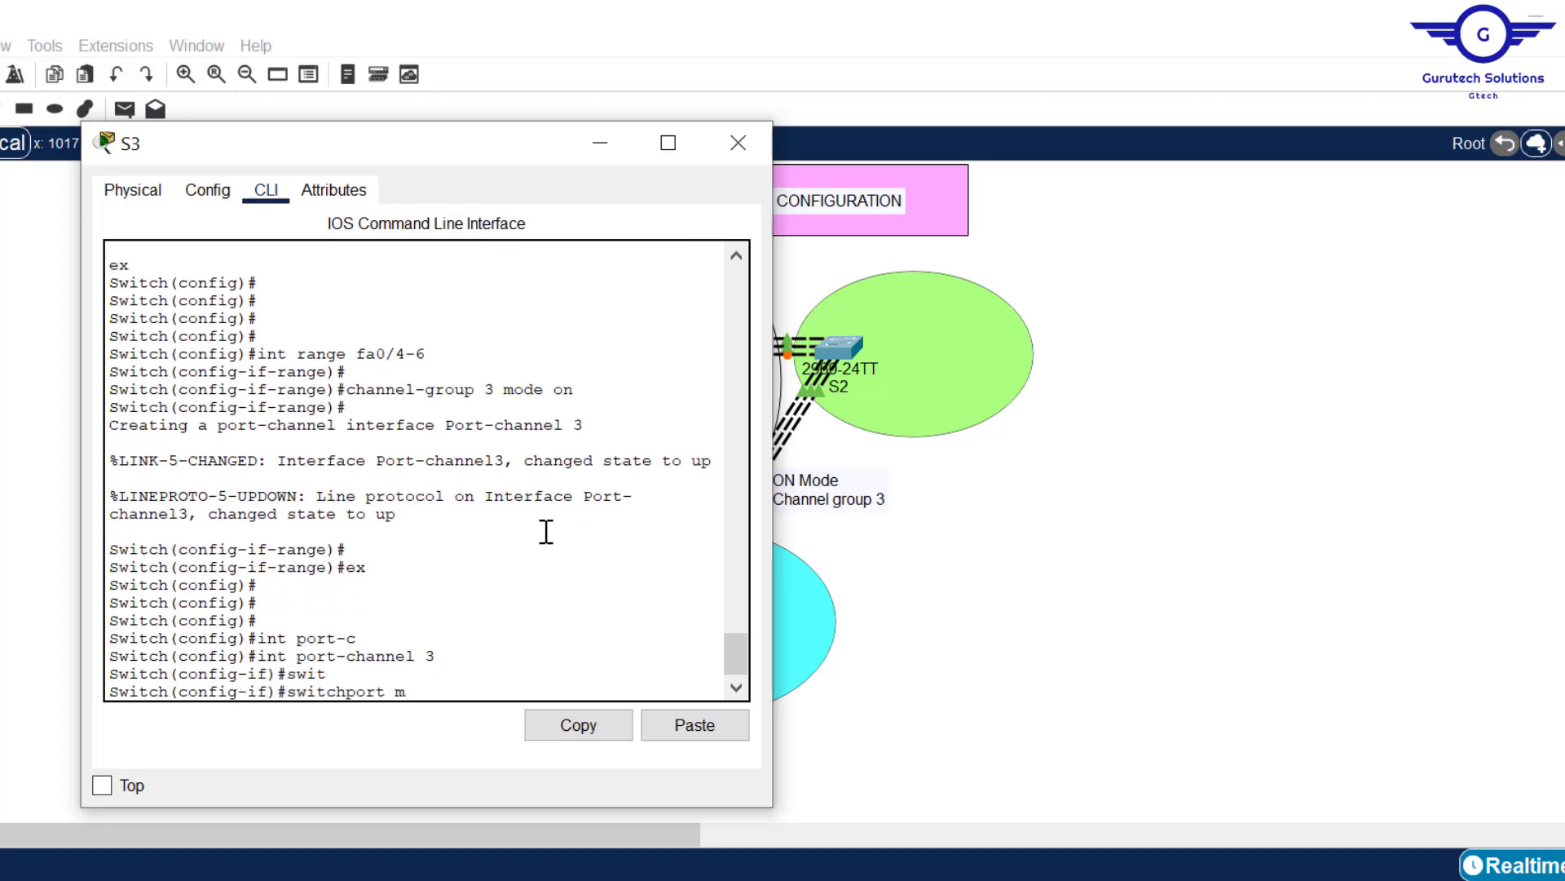
pyautogui.write('m')
pyautogui.press('Tab')
pyautogui.write('tr')
pyautogui.press('Tab')
pyautogui.press('Return')
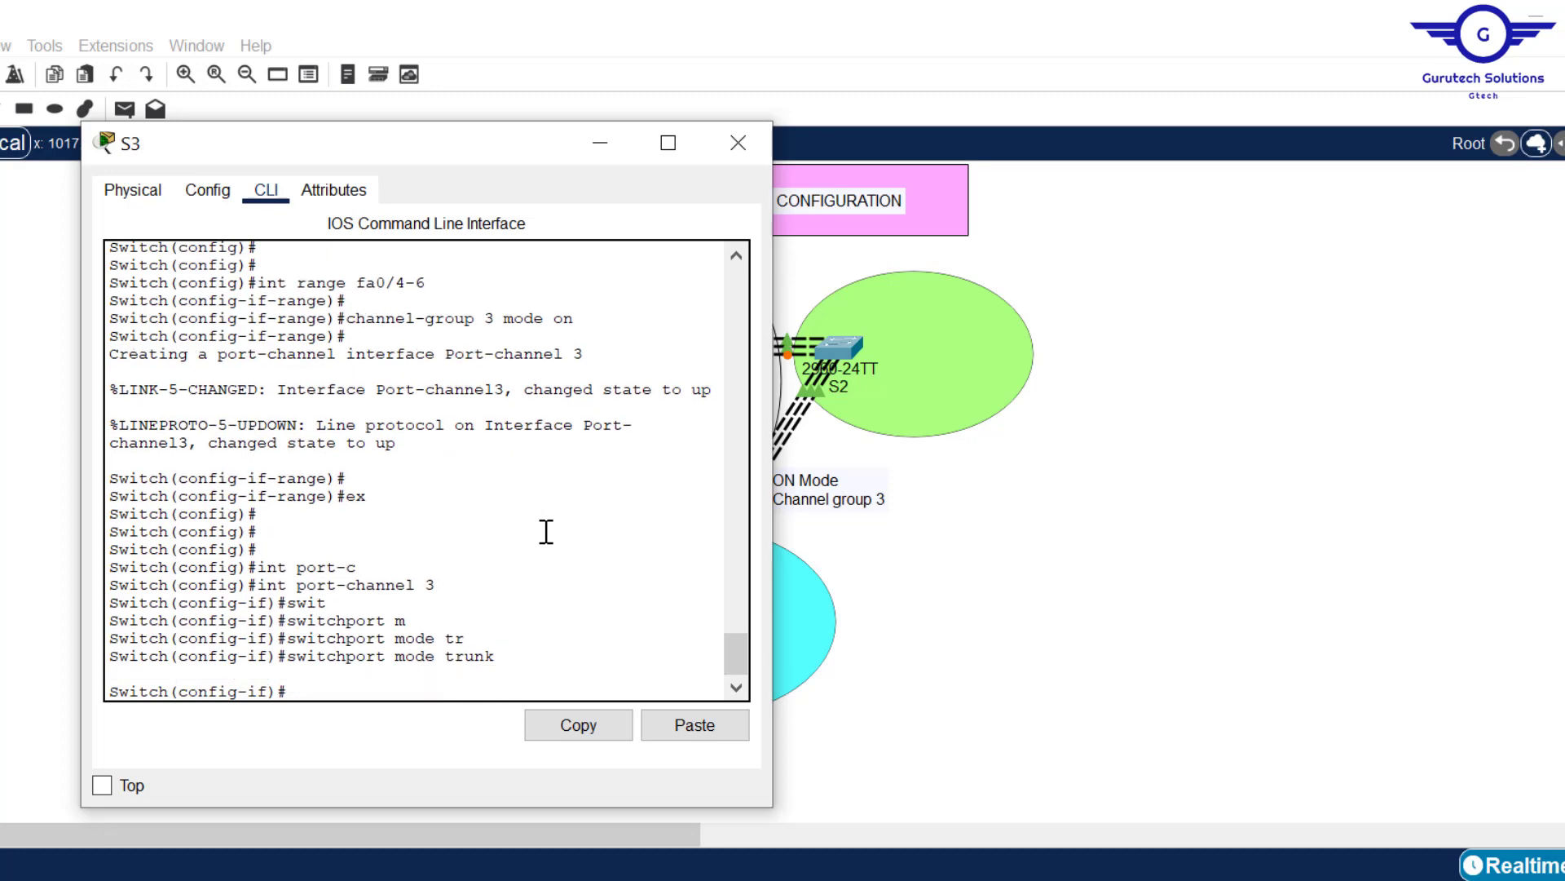
pyautogui.write('ex')
pyautogui.press('Return')
pyautogui.press('Return')
pyautogui.press('Return')
pyautogui.press('Return')
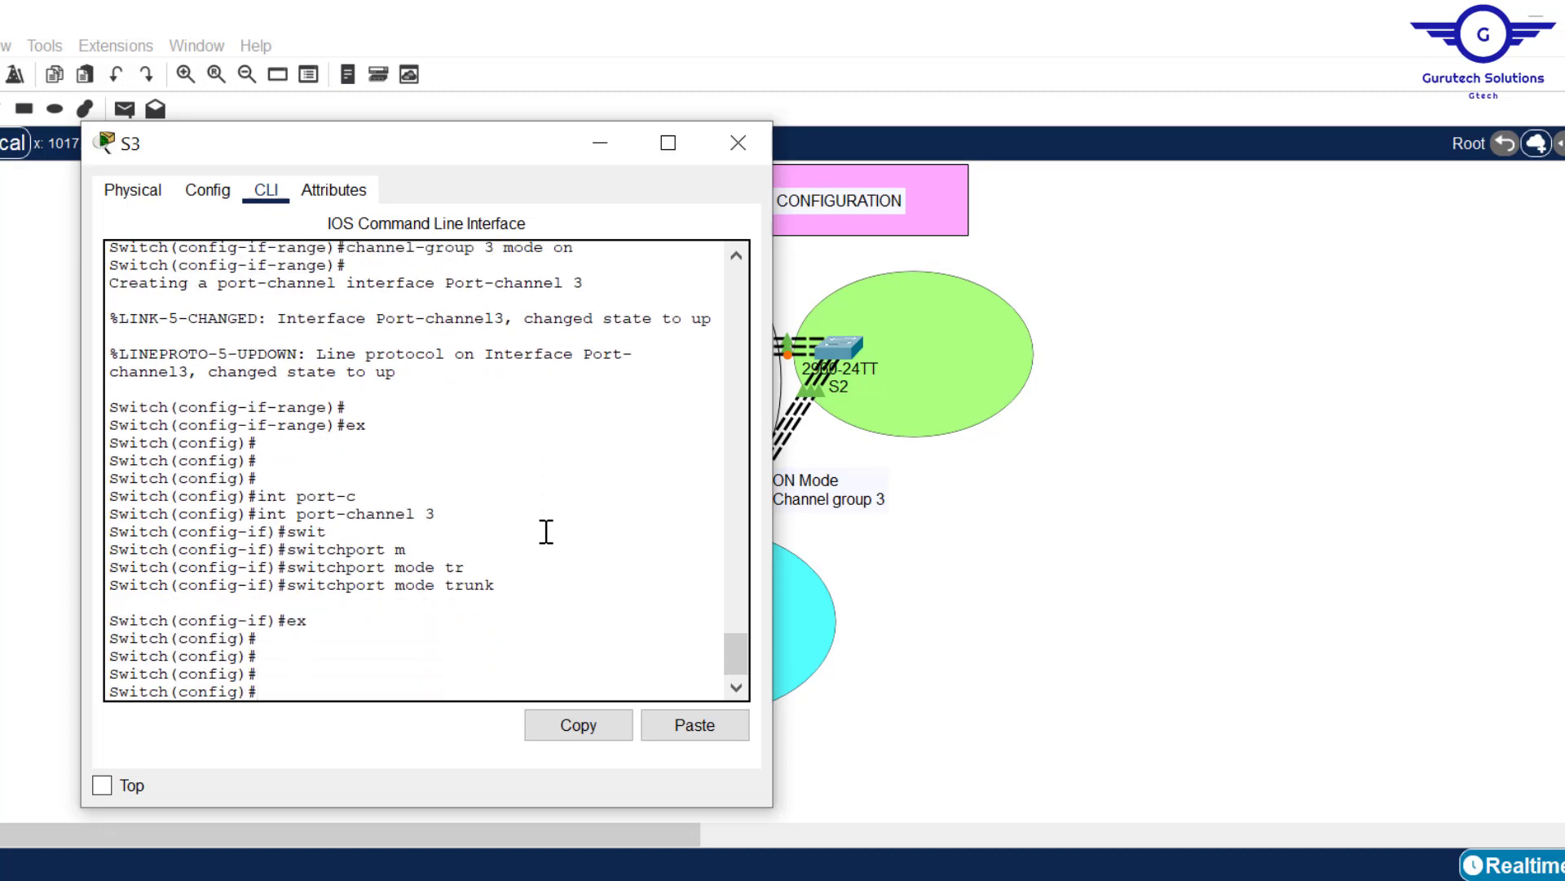
# Save S3's running configuration with do wr and close the S3 window.
pyautogui.write('do wr')
pyautogui.press('Return')
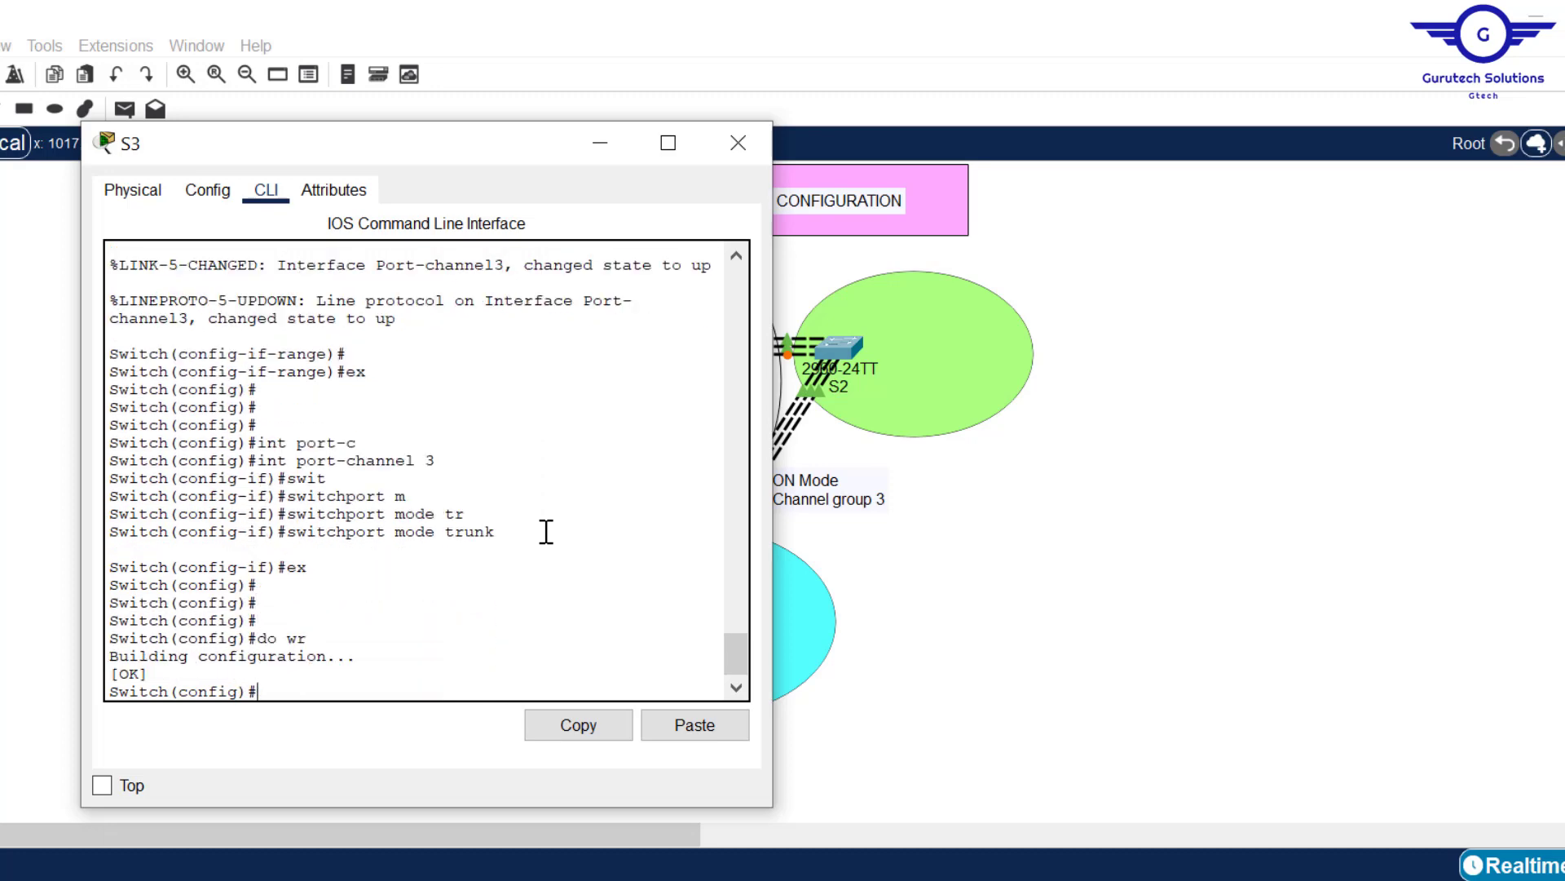
pyautogui.click(738, 143)
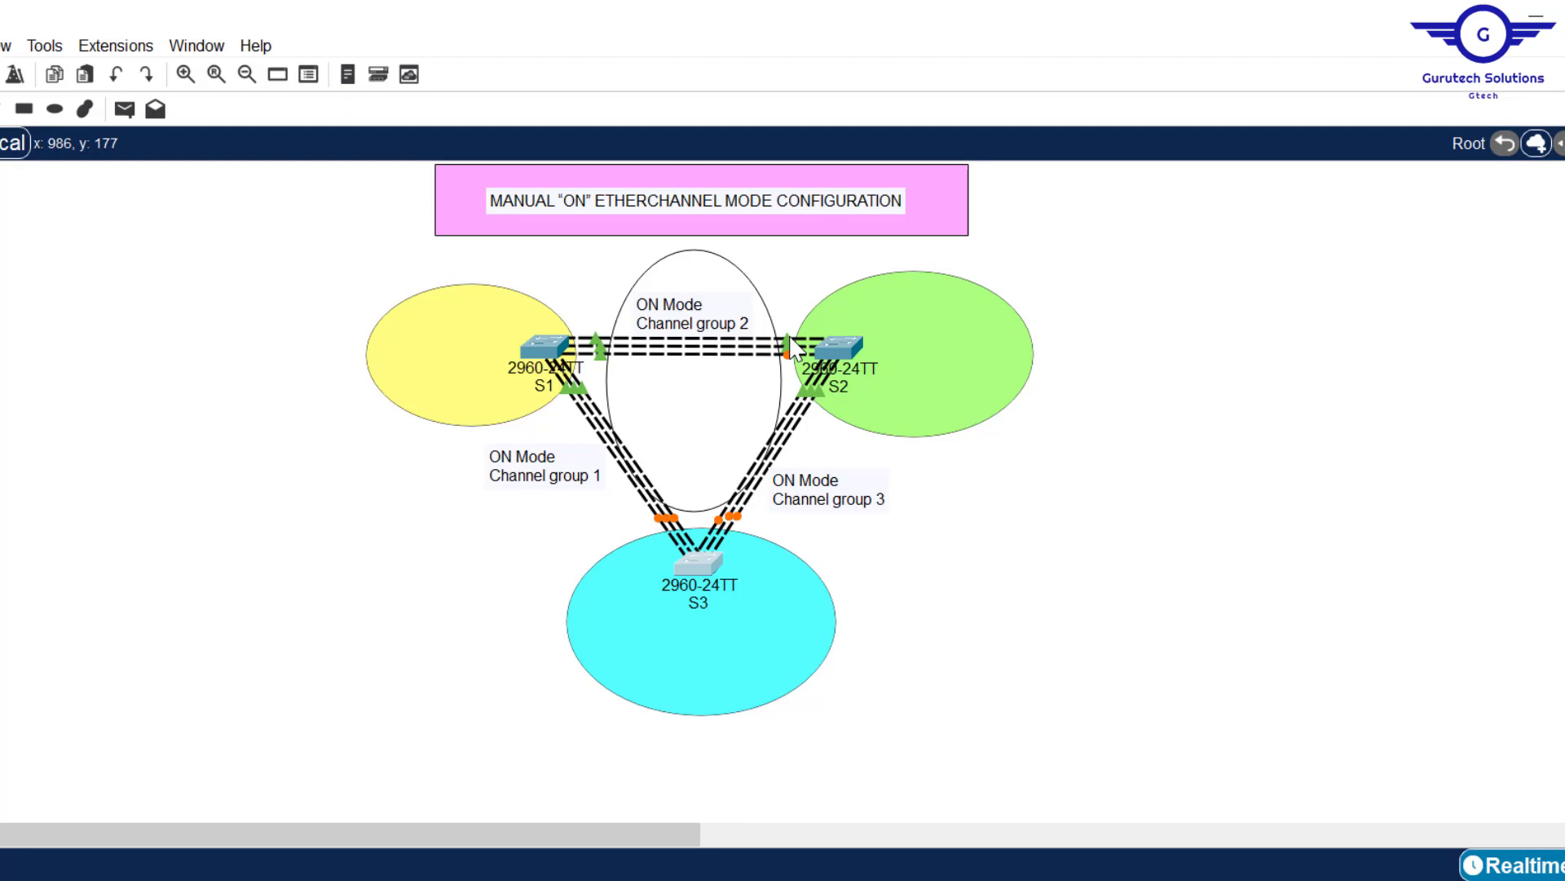
# Open the command line of switch S2 and enter global configuration mode.
pyautogui.click(840, 341)
pyautogui.click(601, 210)
pyautogui.press('Return')
pyautogui.press('Return')
pyautogui.press('Return')
pyautogui.write('en')
pyautogui.press('Return')
pyautogui.write('ch#c')
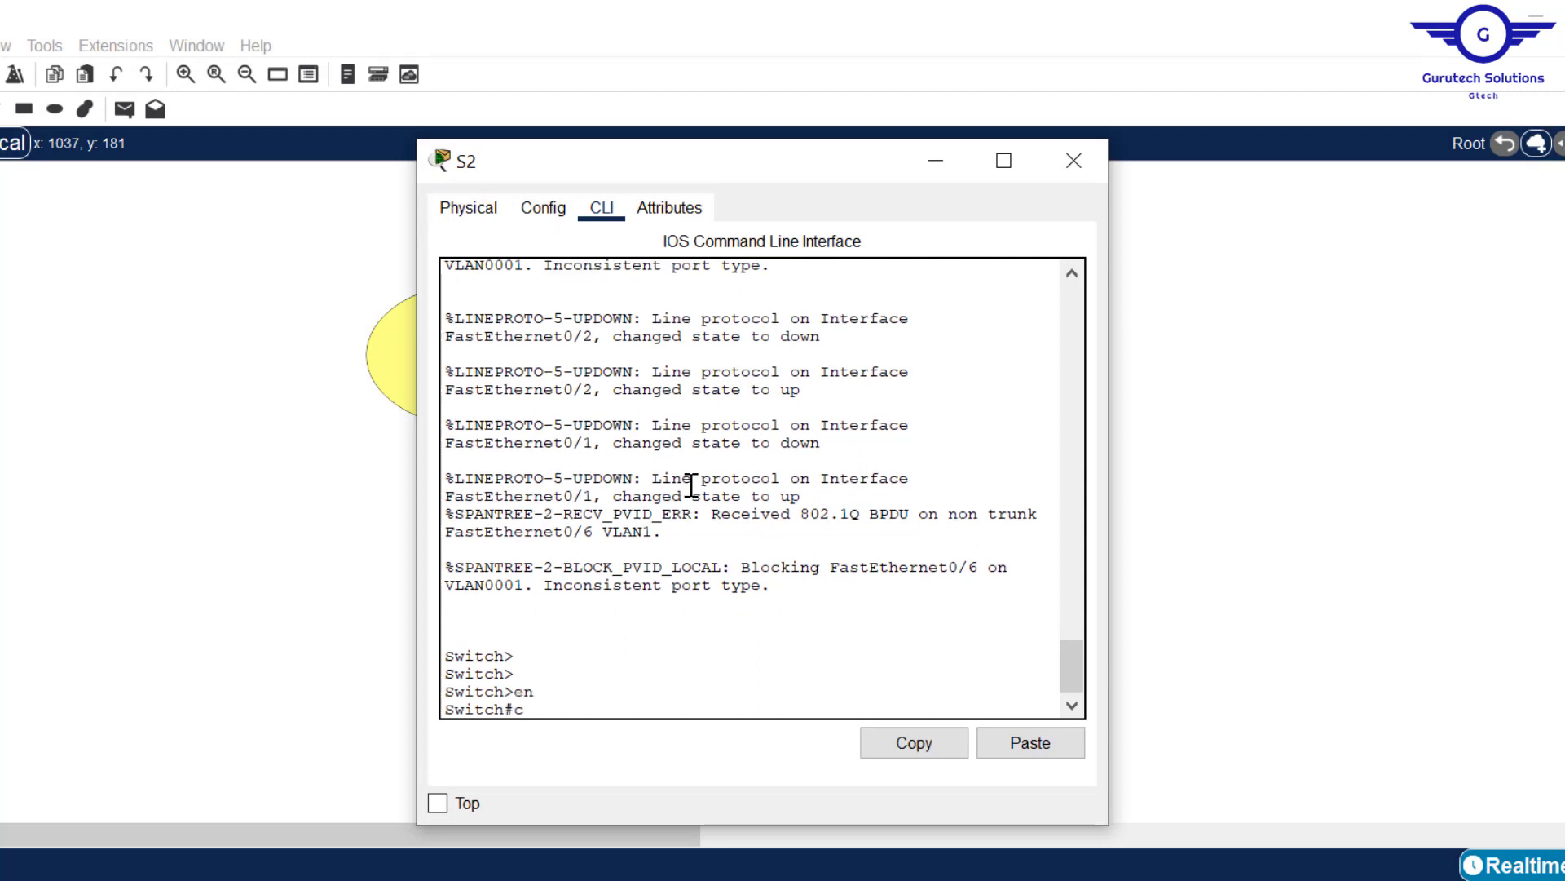
pyautogui.write('onf t')
pyautogui.press('Return')
pyautogui.press('Return')
pyautogui.press('Return')
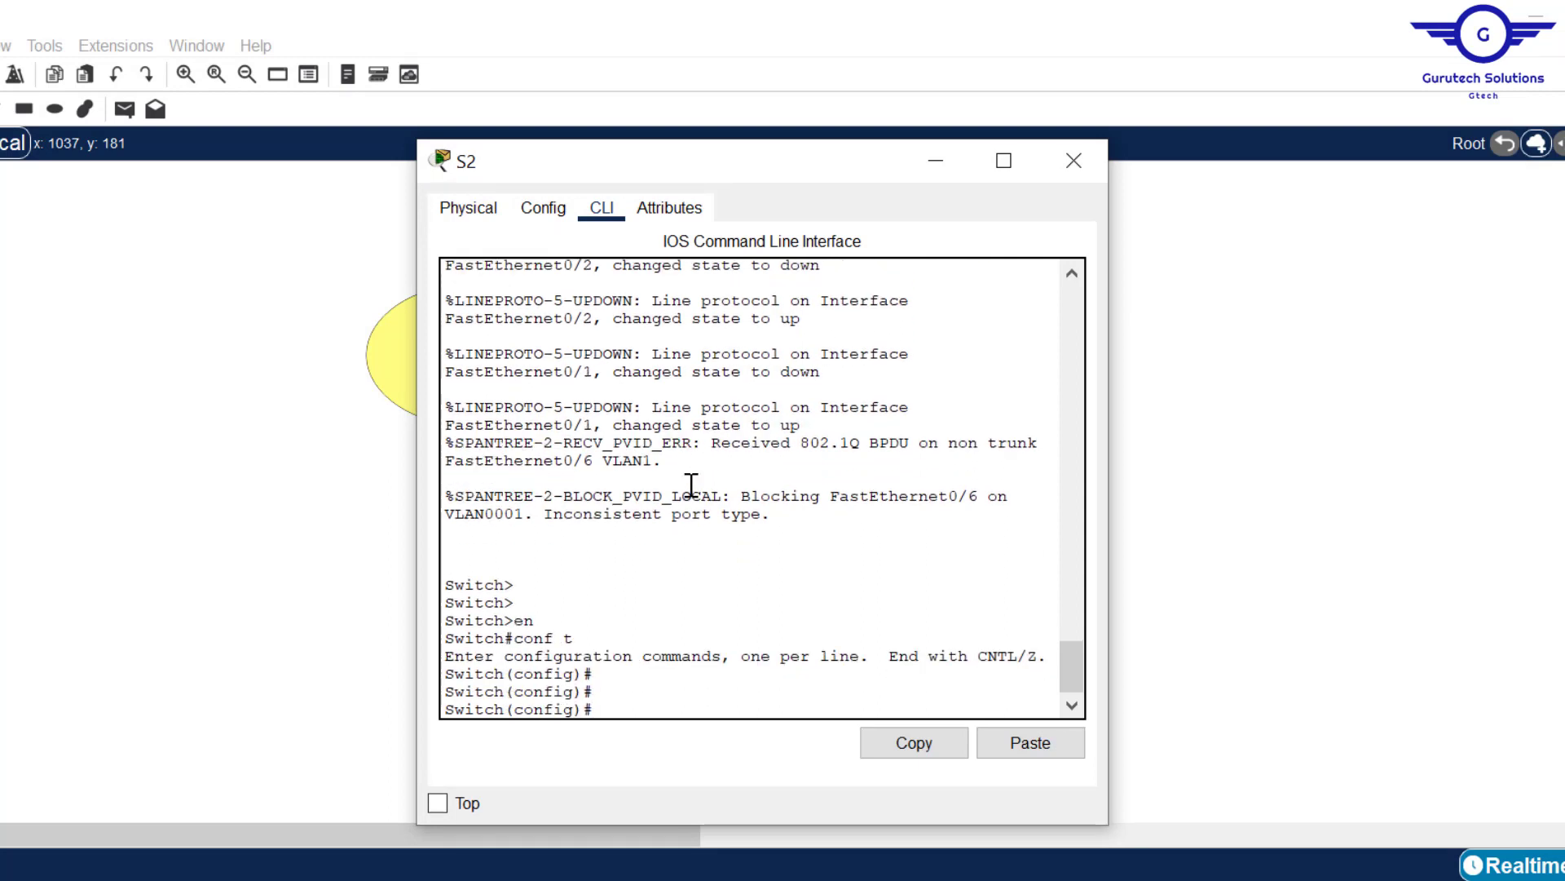
# Enter interface range configuration for fa0/1-3 on S2.
pyautogui.write('int range fa0/1-3')
pyautogui.press('Return')
pyautogui.press('Return')
pyautogui.press('Return')
# Assign S2's interfaces fa0/1-3 to channel-group 2 in mode on.
pyautogui.write('ch(config-if-range)#ch')
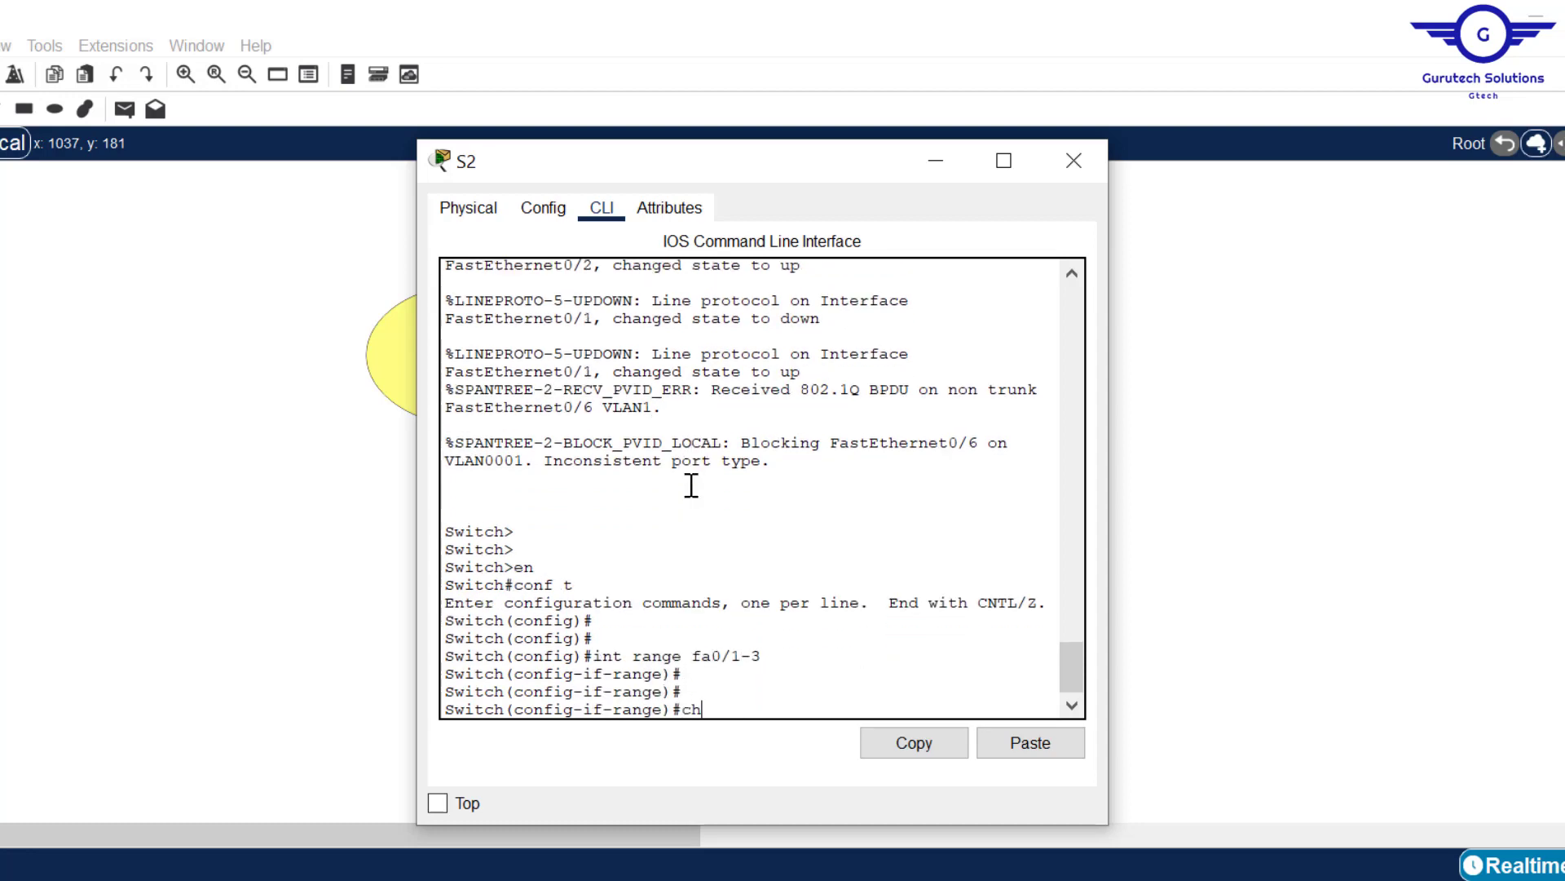
pyautogui.write('ann')
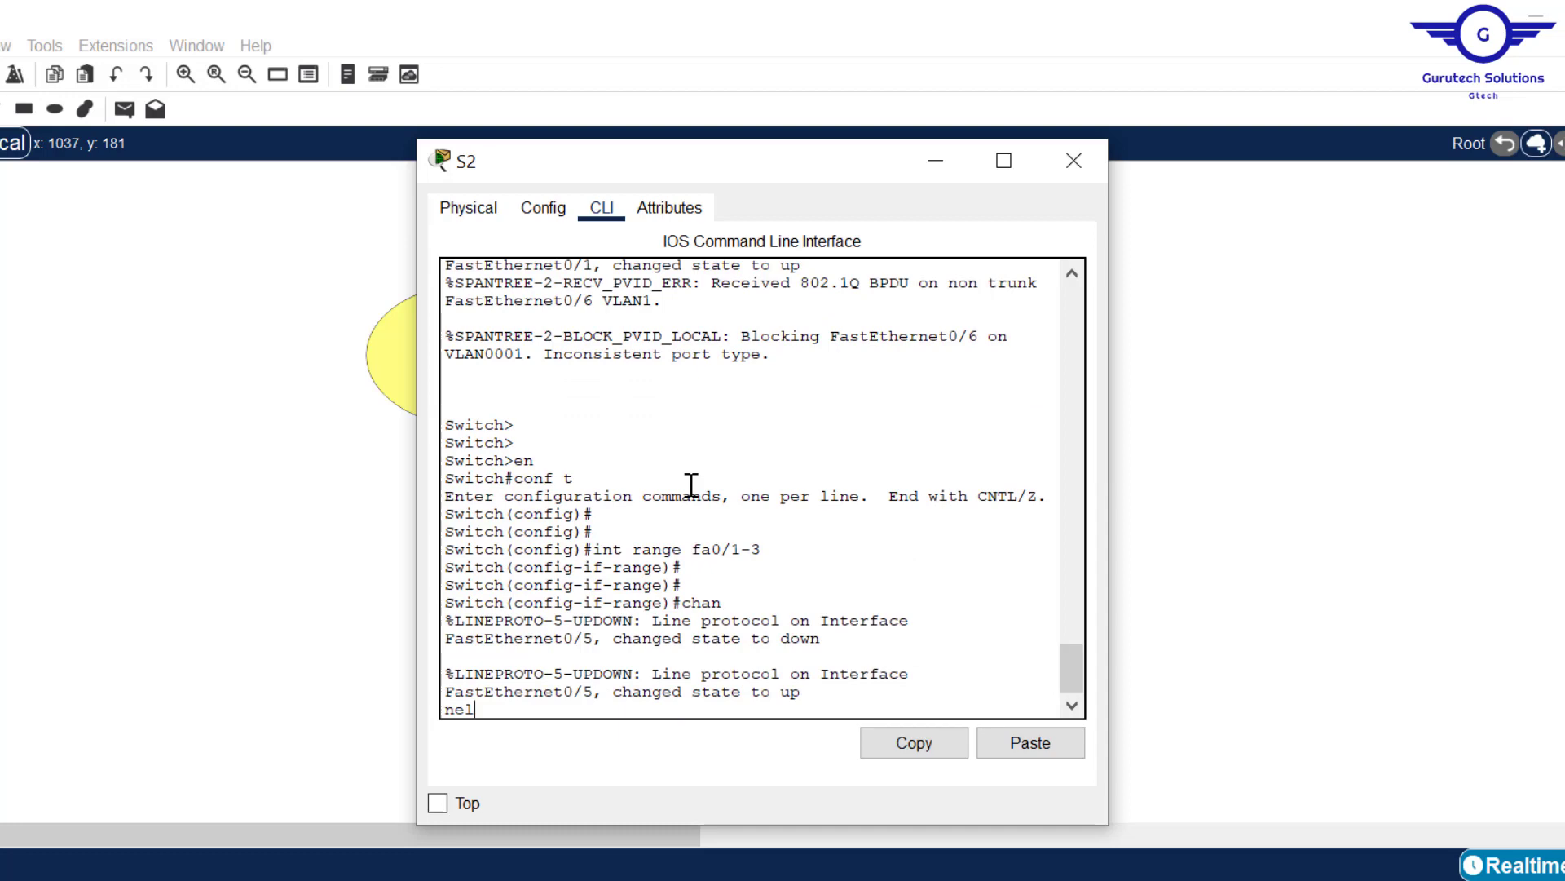
pyautogui.press('Tab')
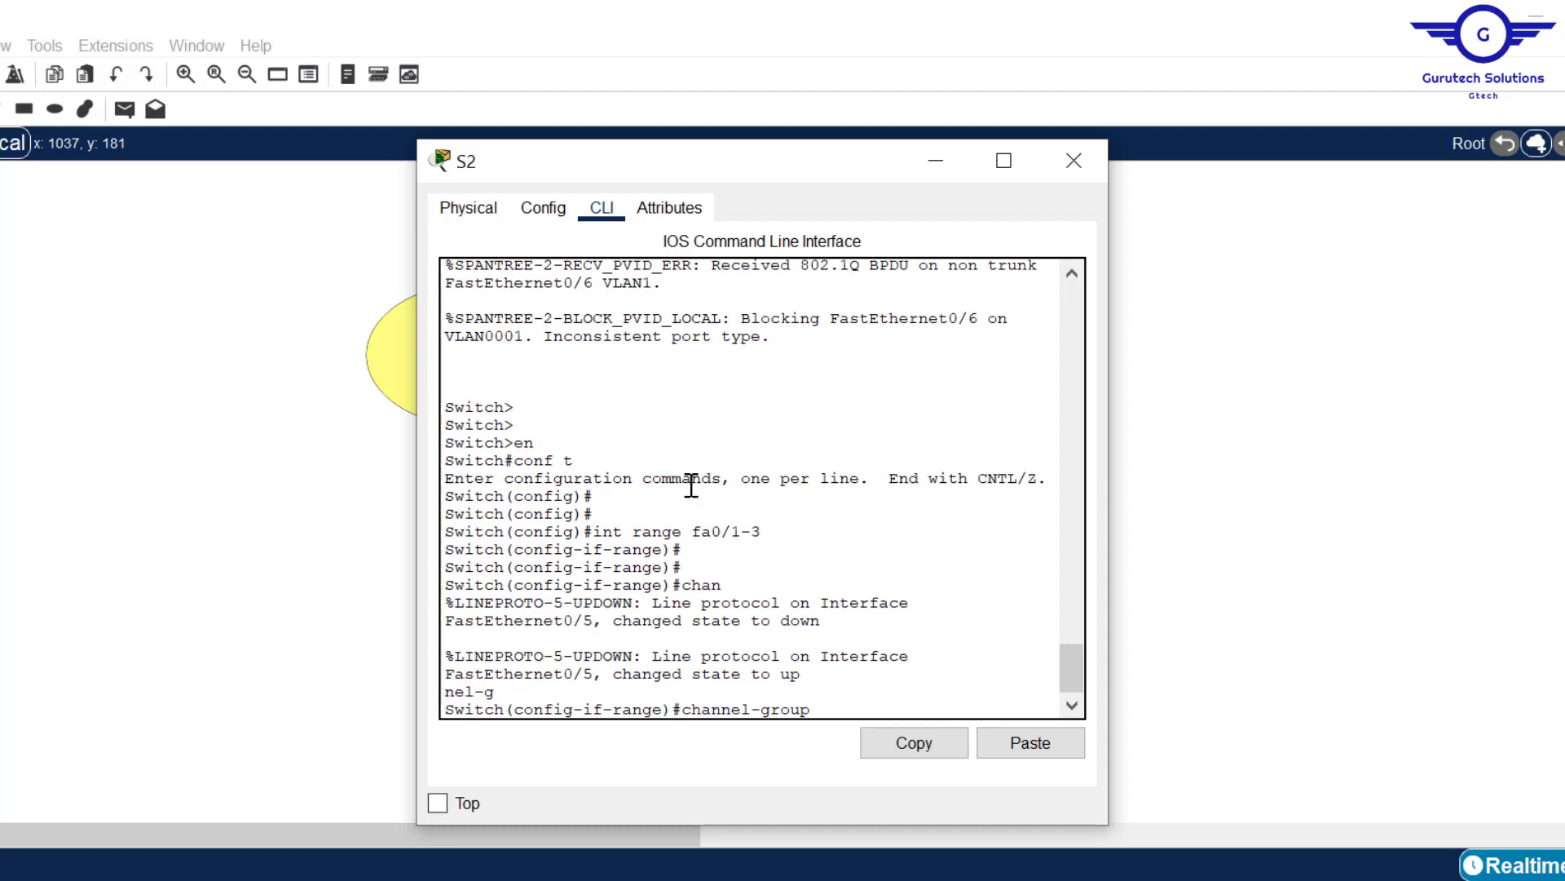
pyautogui.moveTo(828, 178); pyautogui.dragTo(775, 252)
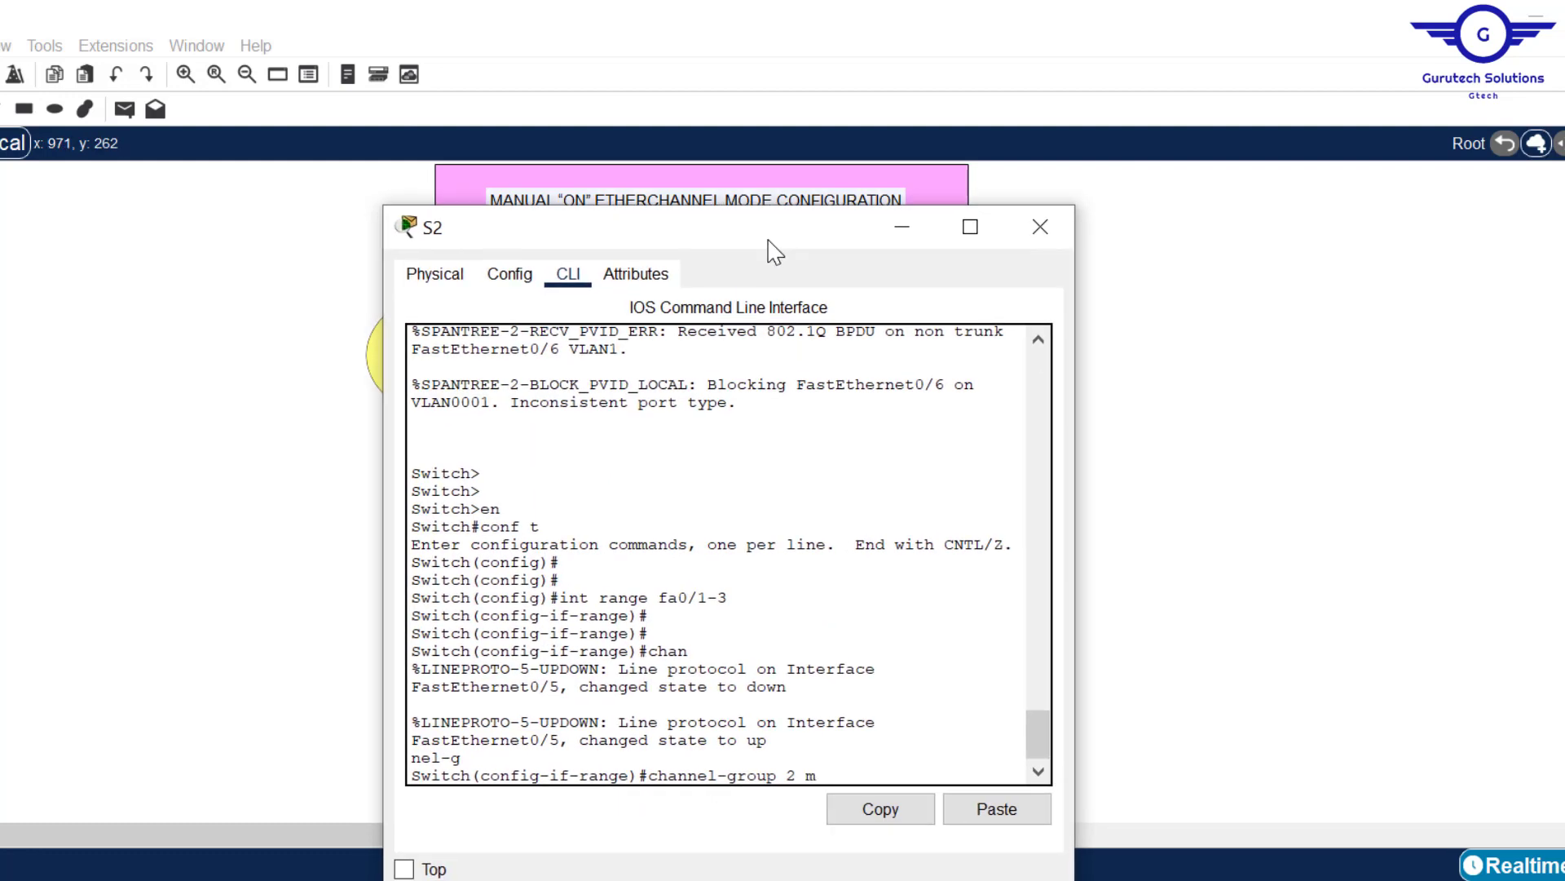
pyautogui.press('Tab')
pyautogui.write('0')
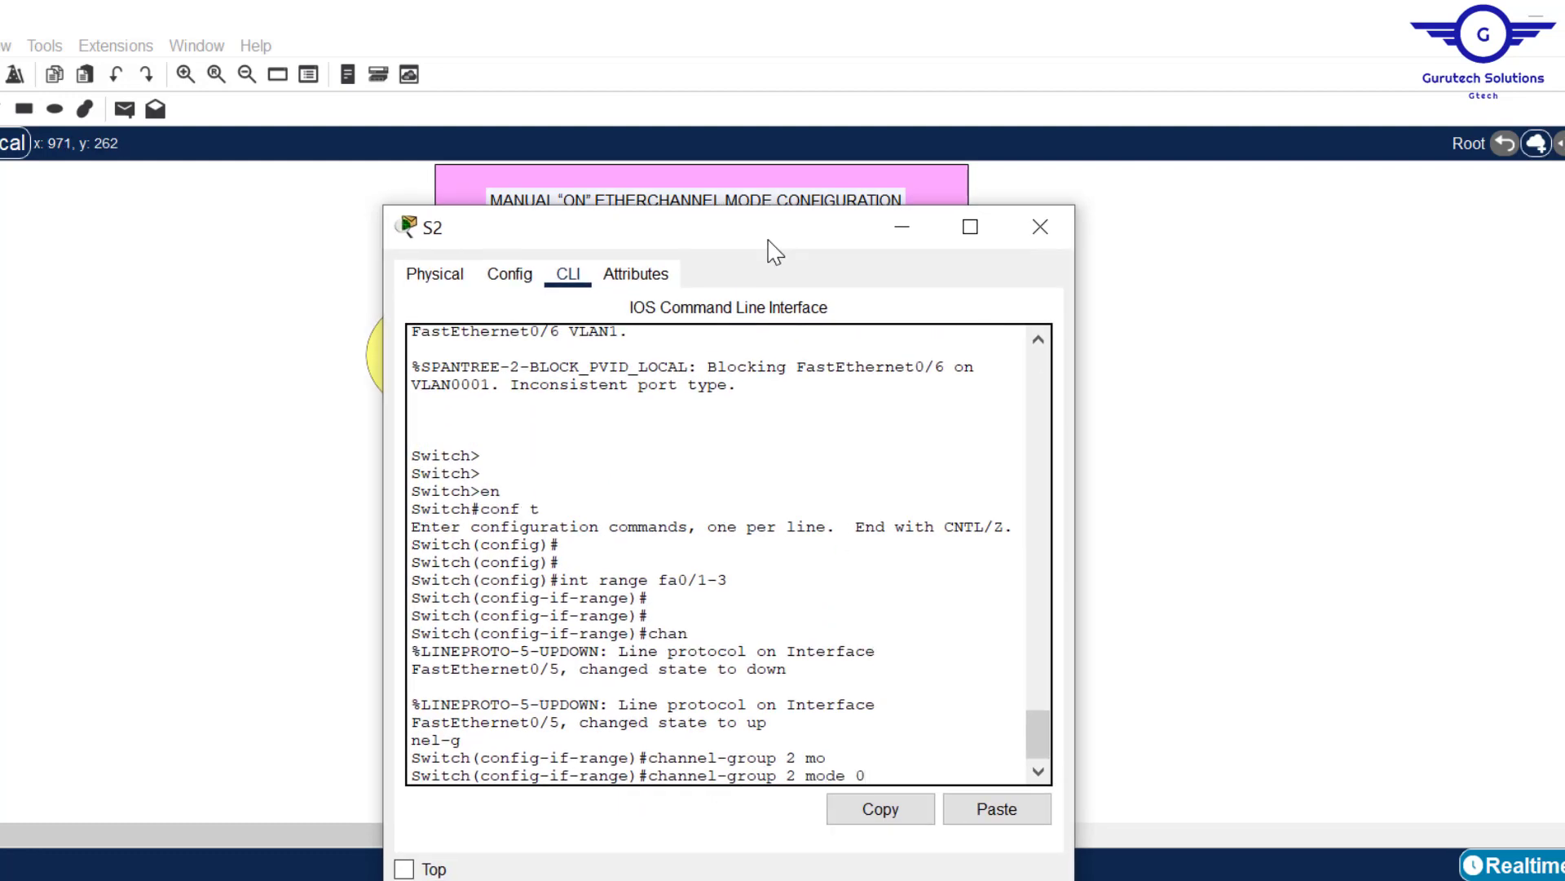
pyautogui.press('BackSpace')
pyautogui.press('Return')
pyautogui.press('Return')
pyautogui.press('Return')
pyautogui.press('Return')
pyautogui.press('Return')
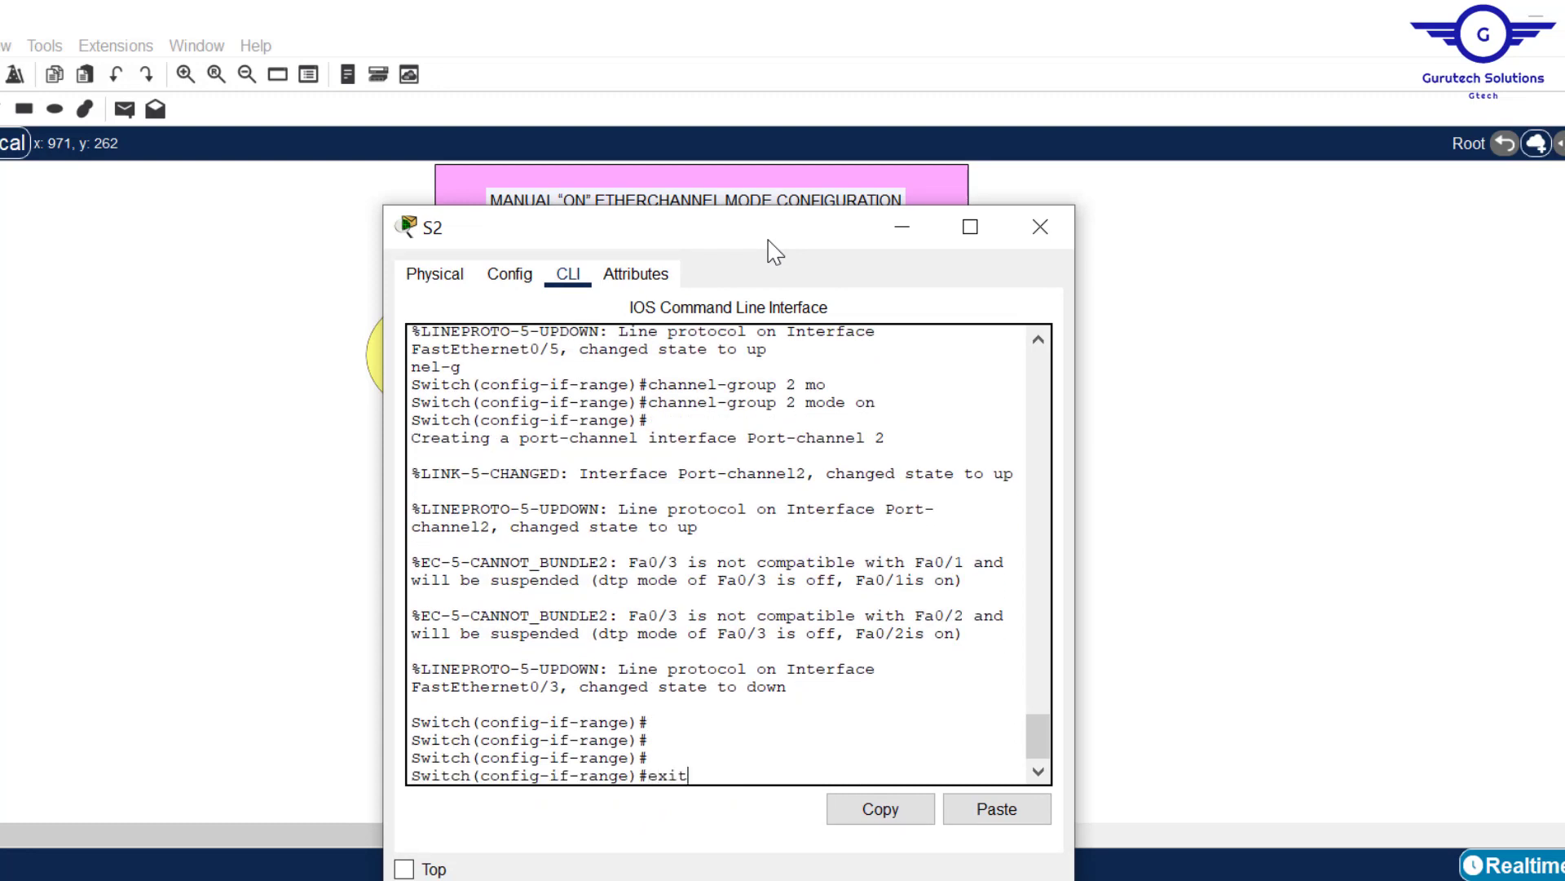
# Leave the fa0/1-3 range on S2 and enter interface configuration for port-channel 2.
pyautogui.write('exit')
pyautogui.press('Return')
pyautogui.press('Return')
pyautogui.press('Return')
pyautogui.press('Return')
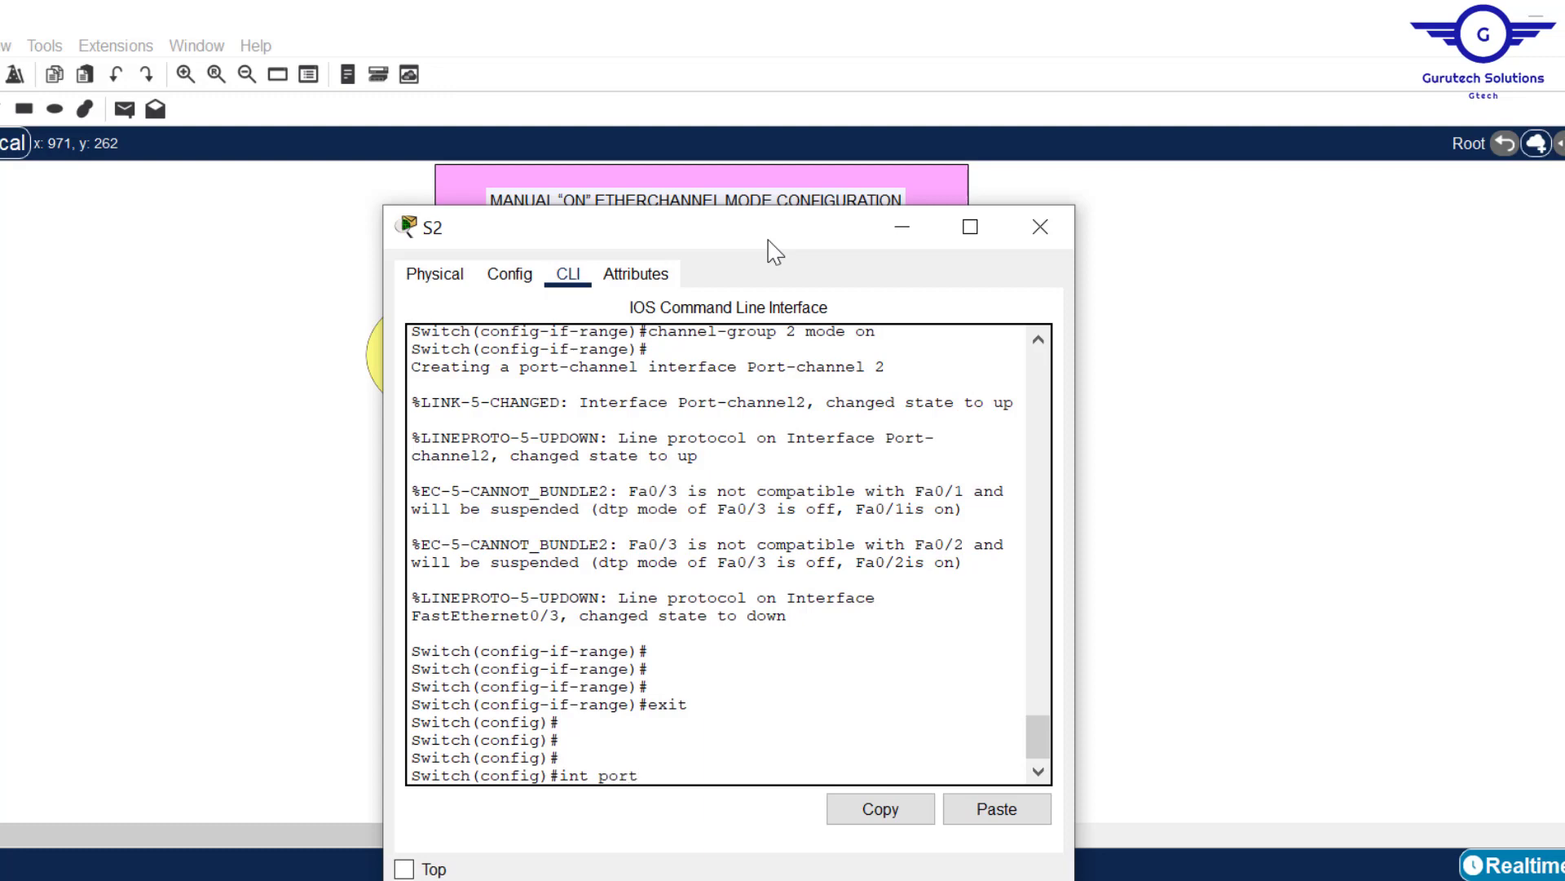
pyautogui.press('Tab')
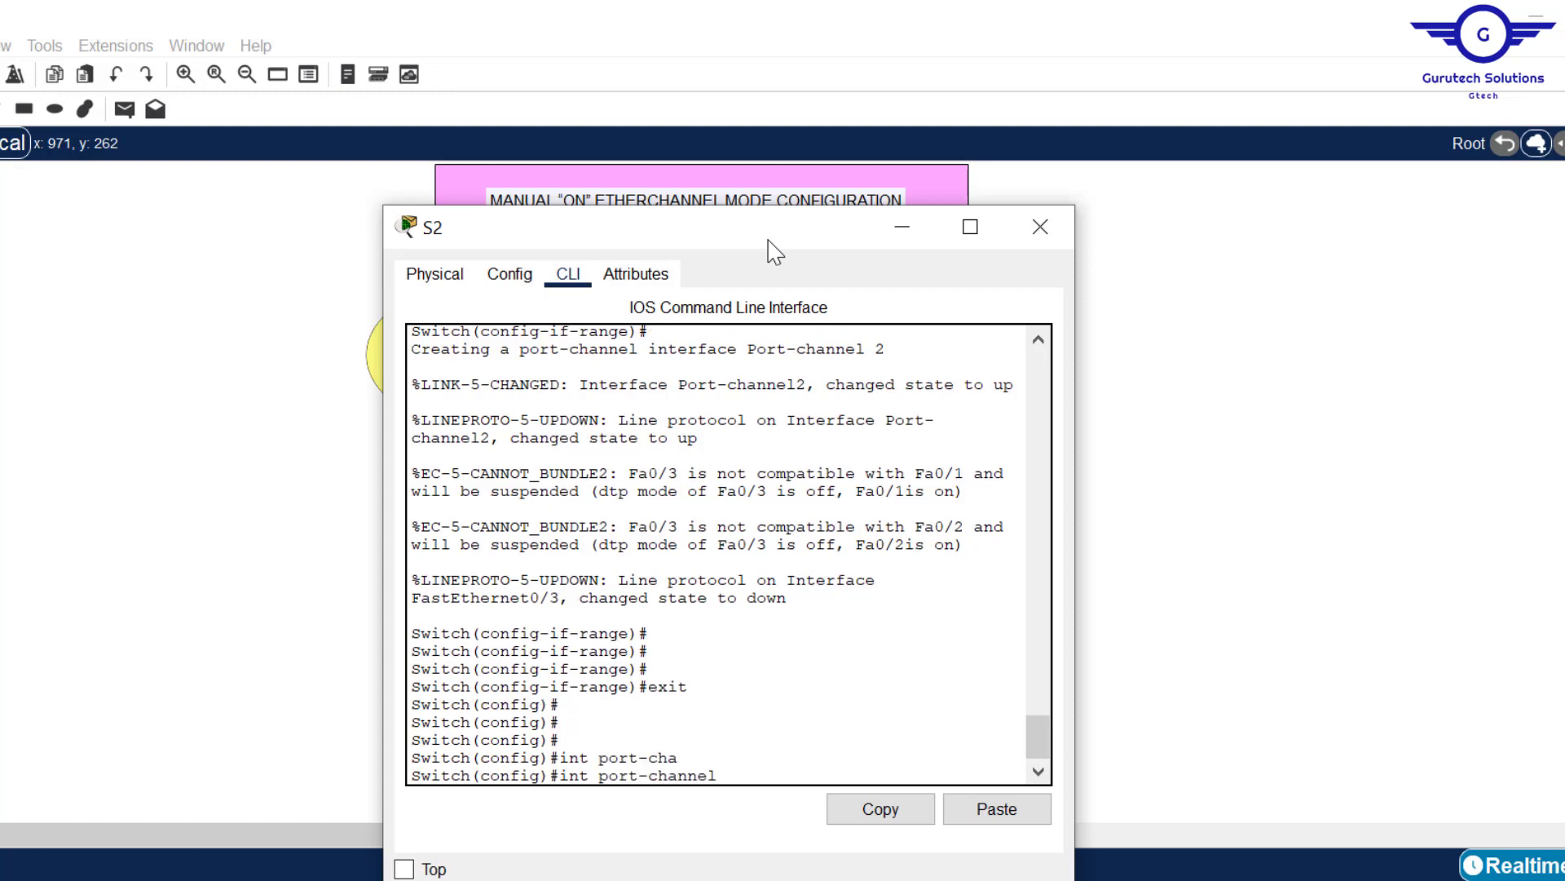
pyautogui.write('2')
pyautogui.press('Return')
# Set port-channel 2 on S2 to switchport mode trunk and return to global configuration mode.
pyautogui.write('swit')
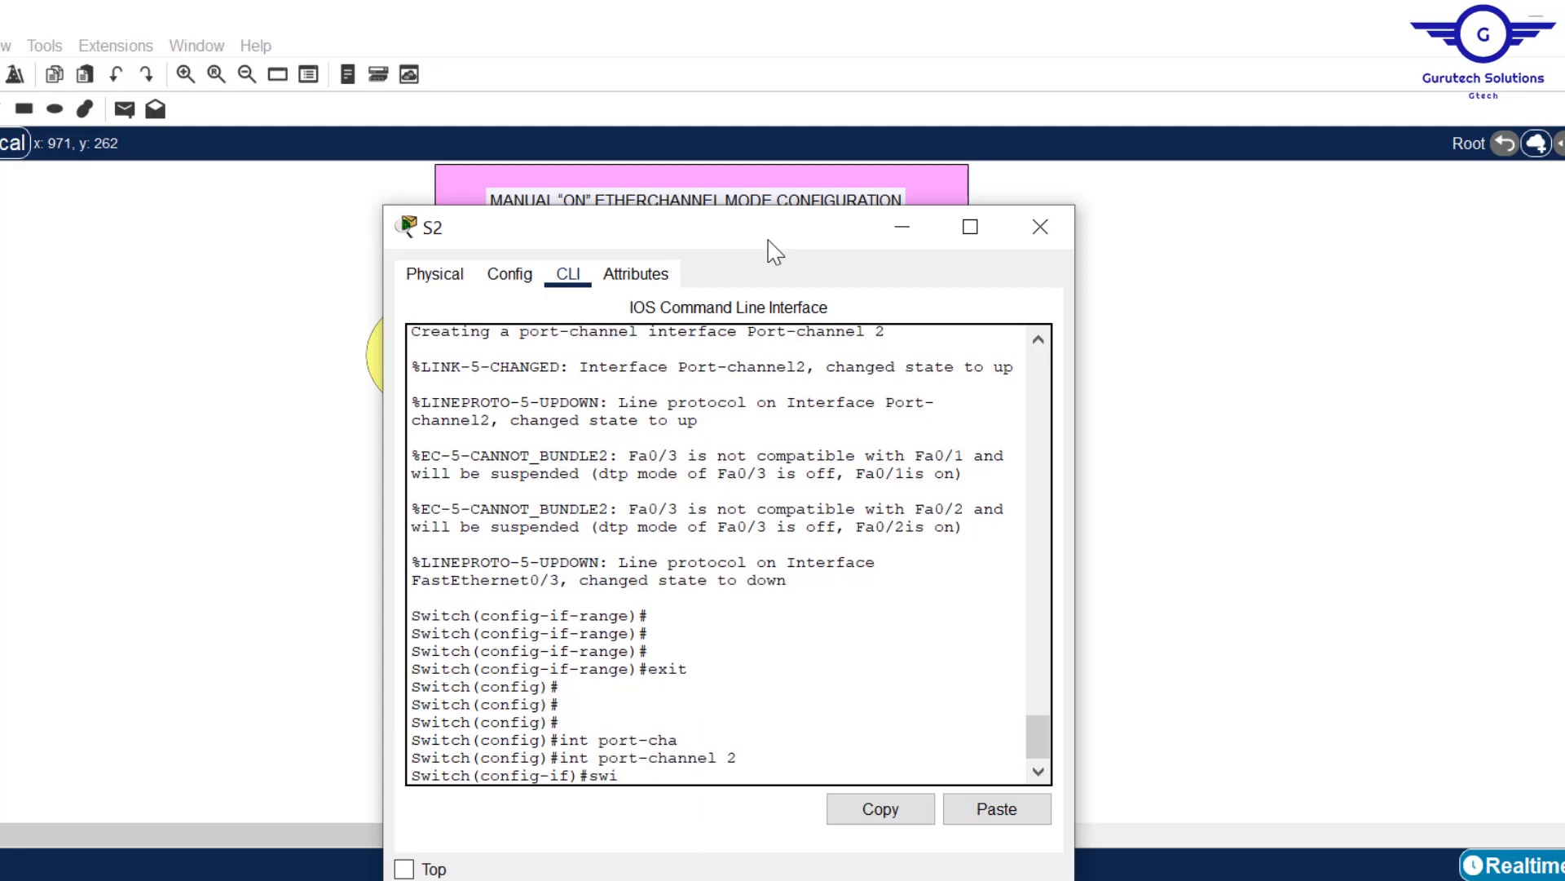
pyautogui.press('Tab')
pyautogui.write('m')
pyautogui.press('Tab')
pyautogui.write('tr')
pyautogui.press('Tab')
pyautogui.press('Return')
pyautogui.press('Return')
pyautogui.press('Return')
pyautogui.write('ex')
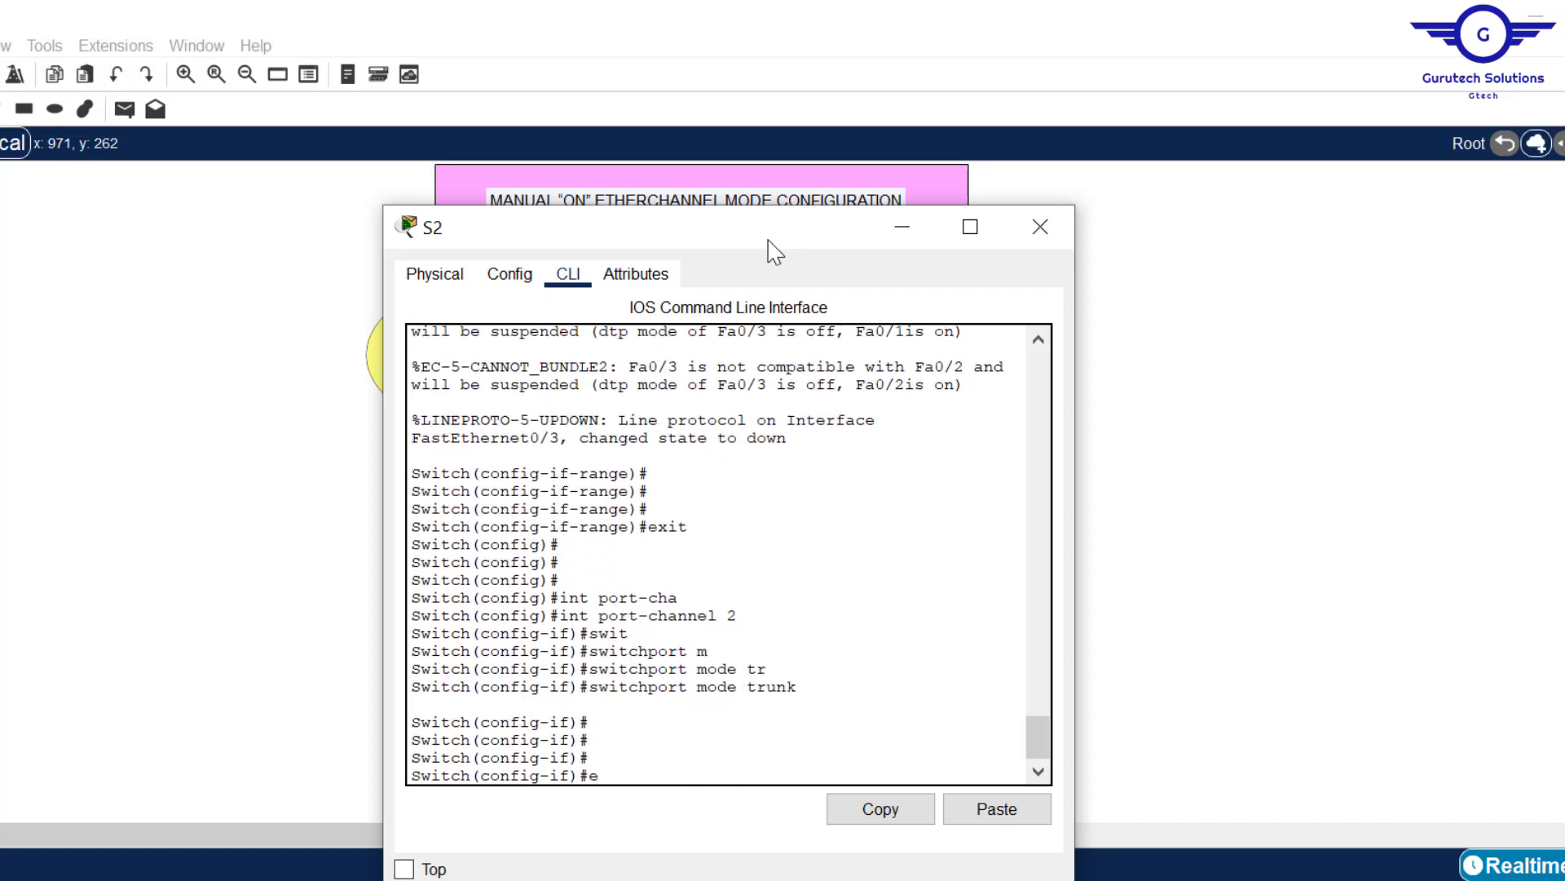
pyautogui.press('Return')
pyautogui.press('Return')
pyautogui.press('Return')
pyautogui.press('Return')
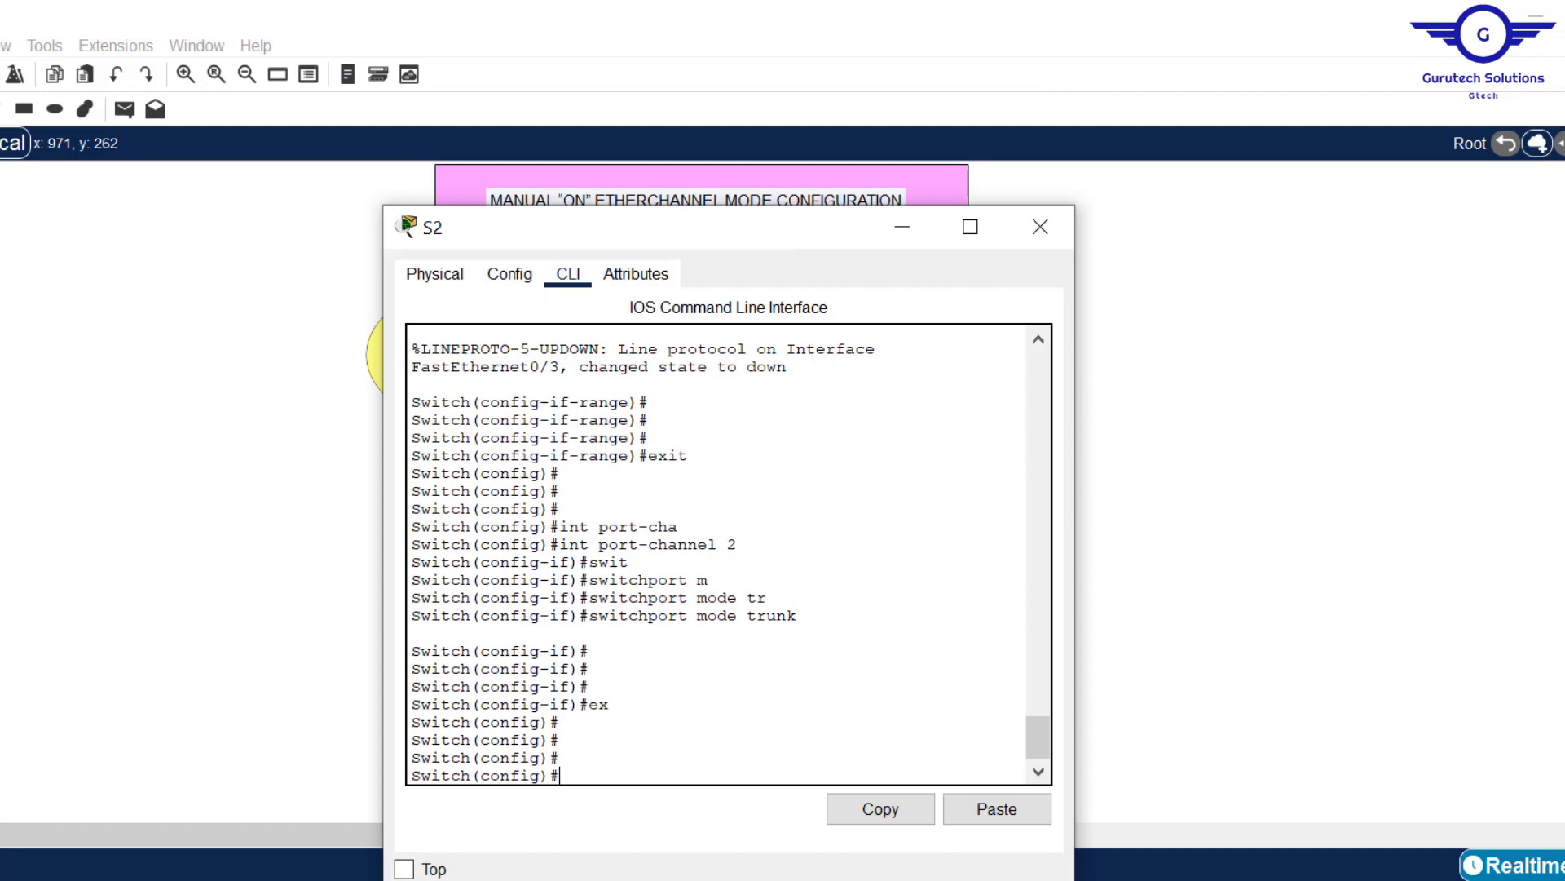
# Check the topology, then reopen S2's command line and enter interface range configuration for fa0/4-6.
pyautogui.click(1447, 330)
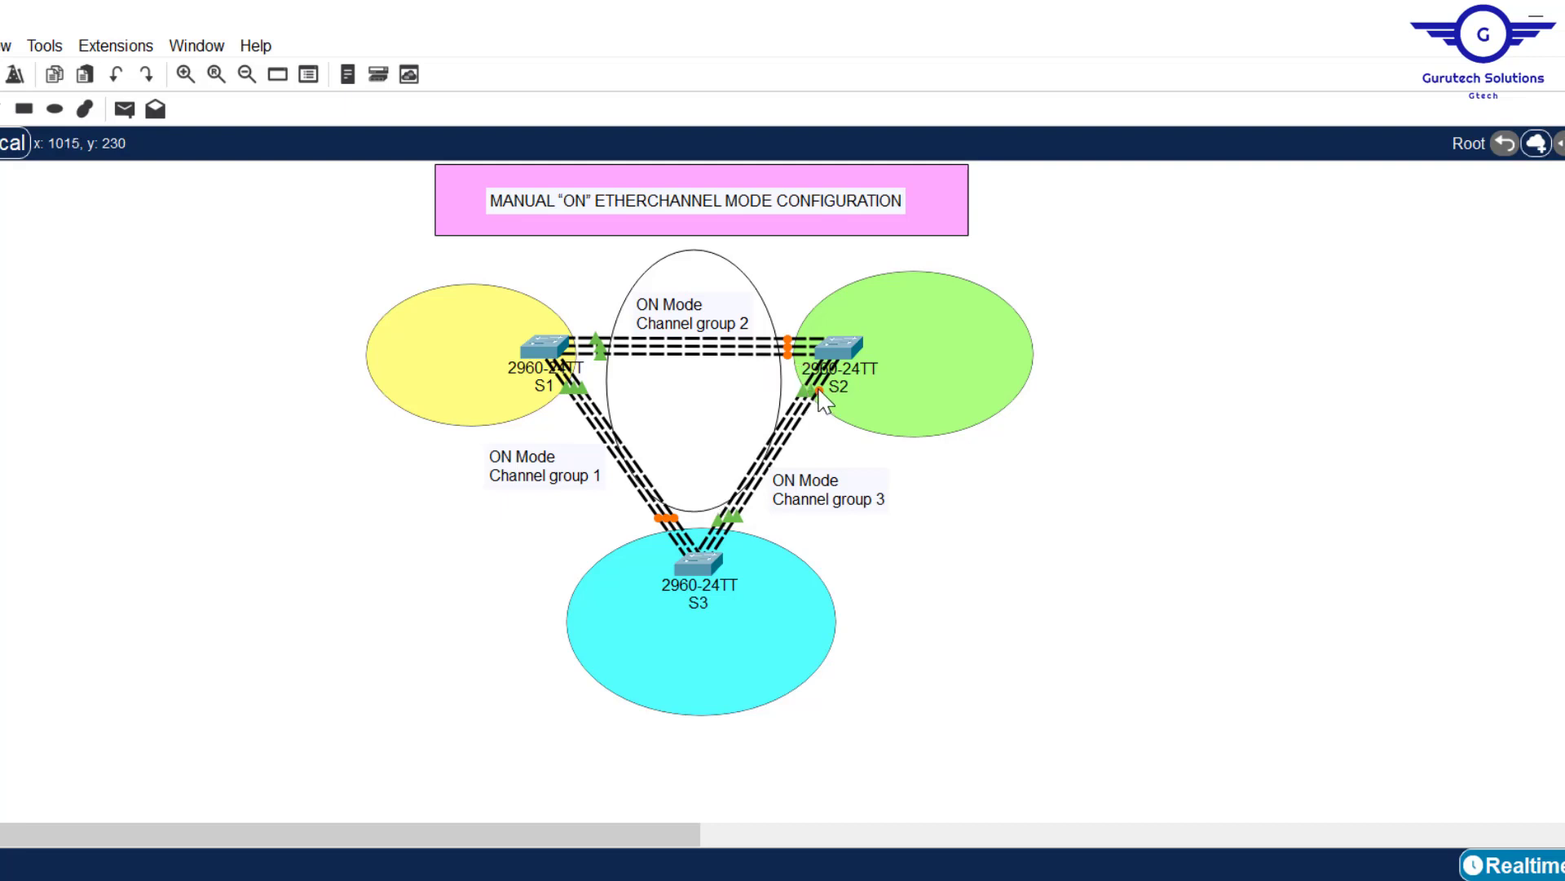
pyautogui.click(839, 351)
pyautogui.press('Up')
pyautogui.press('Up')
pyautogui.press('Up')
pyautogui.press('Up')
pyautogui.press('Up')
pyautogui.press('Up')
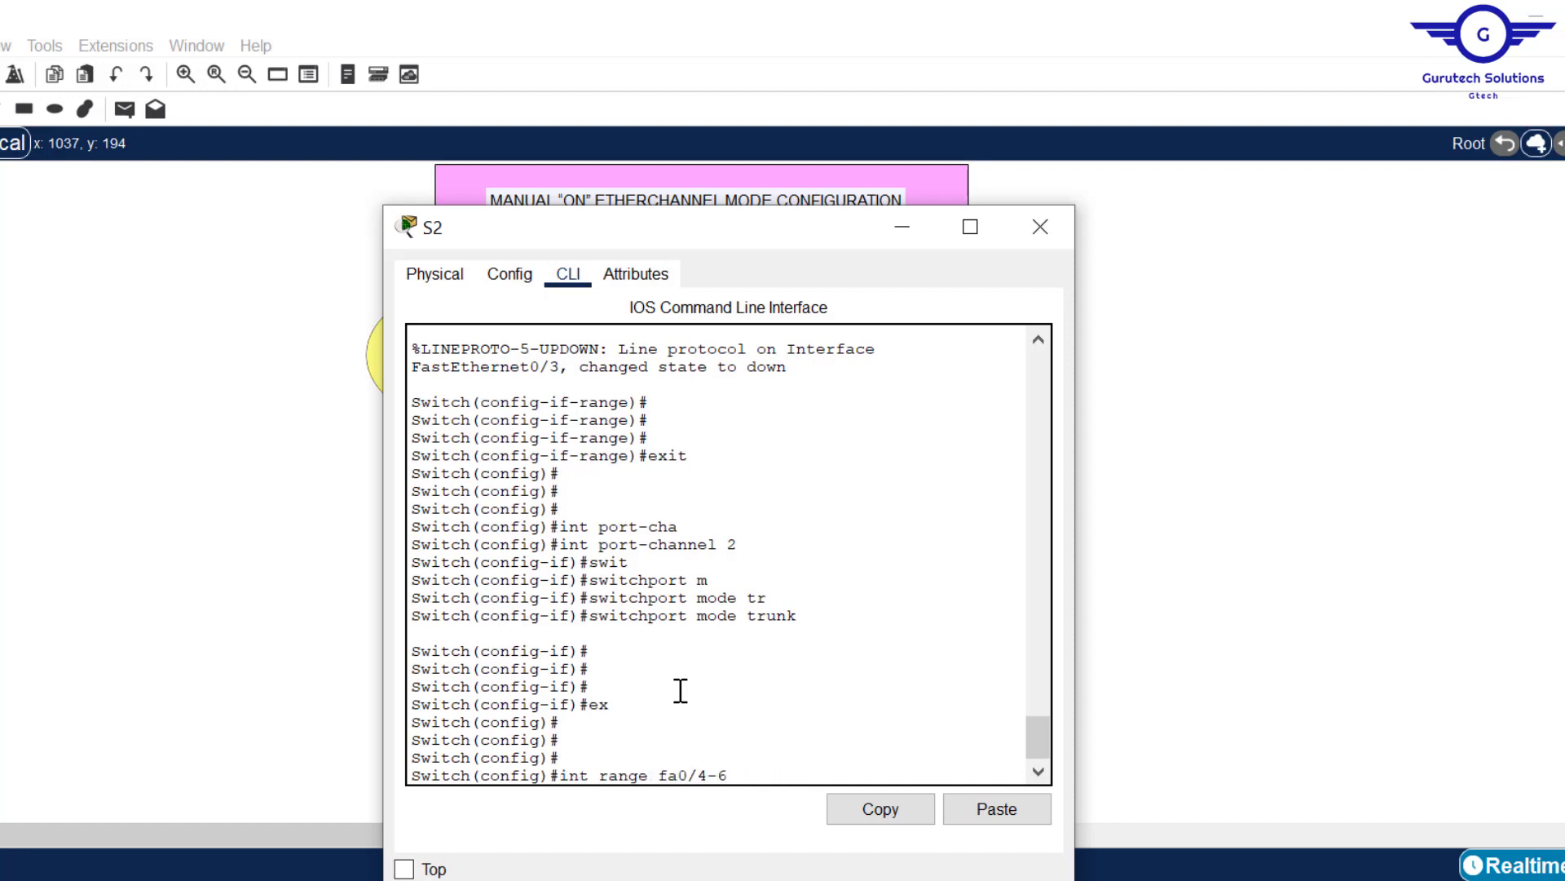
pyautogui.press('Return')
pyautogui.press('Return')
# Assign S2's interfaces fa0/4-6 to channel-group 3 in mode on.
pyautogui.press('Up')
pyautogui.press('Up')
pyautogui.press('Up')
pyautogui.press('Up')
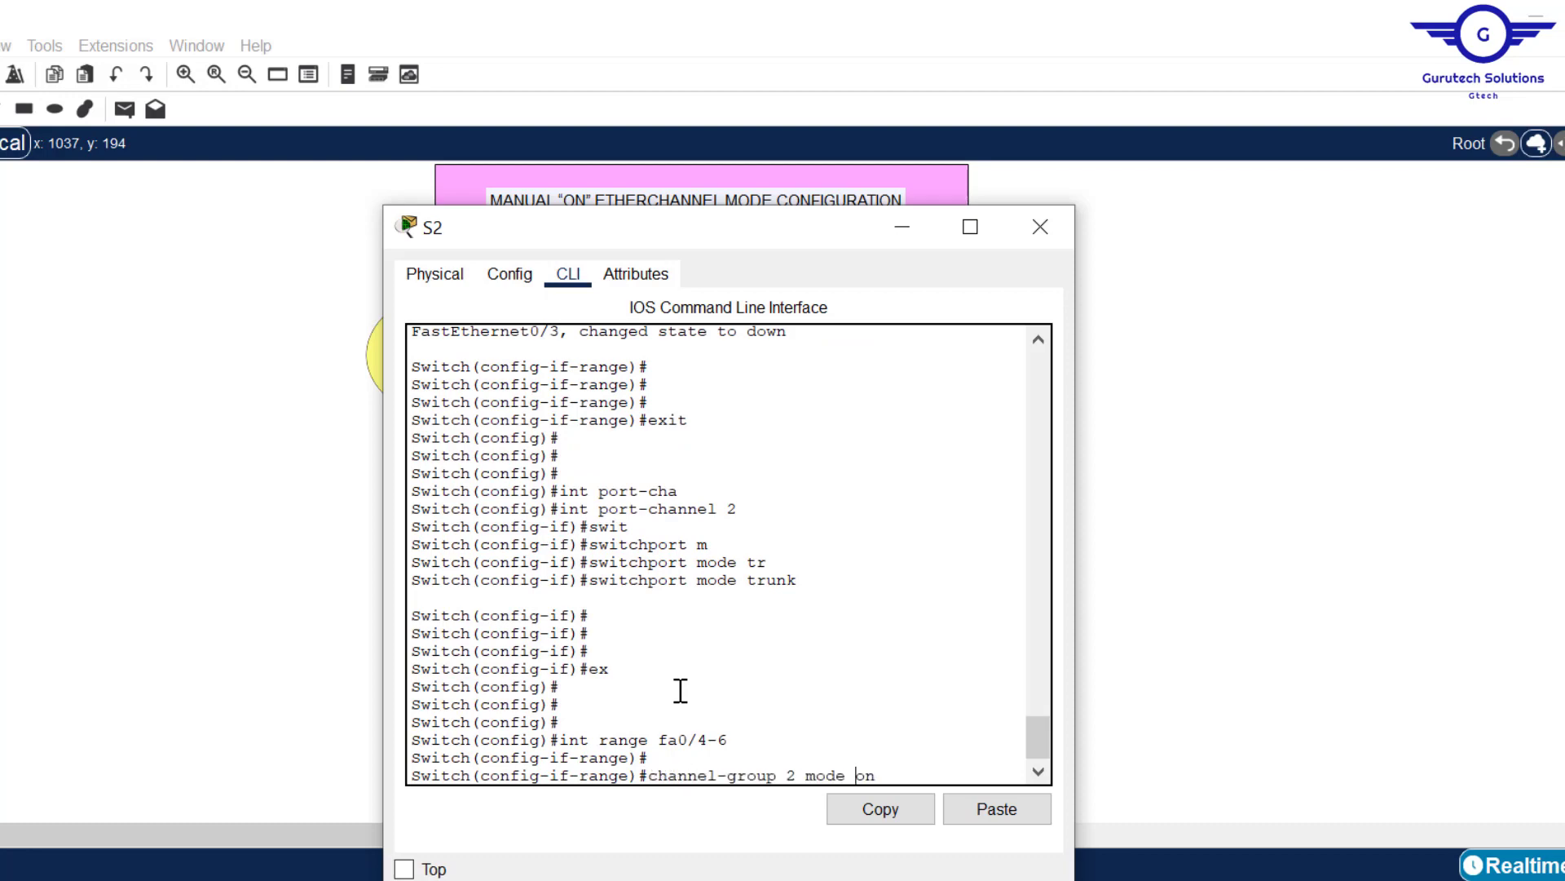
pyautogui.press('BackSpace')
pyautogui.write('3')
pyautogui.moveTo(774, 232); pyautogui.dragTo(379, 203)
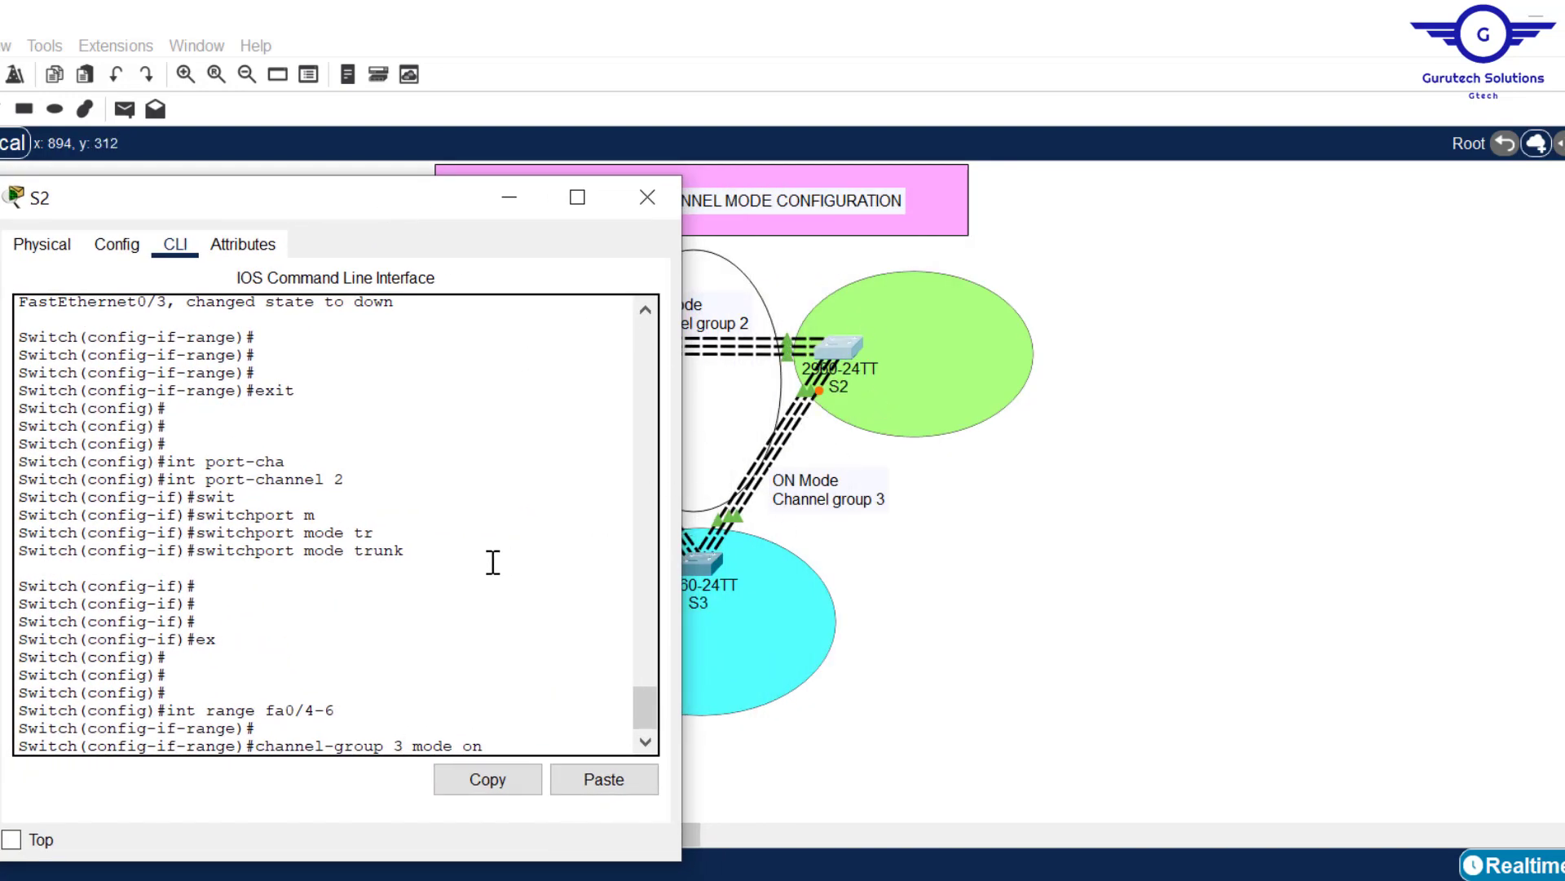
pyautogui.press('Return')
# Leave the fa0/4-6 range on S2 and enter interface configuration for port-channel 3.
pyautogui.write('ex')
pyautogui.press('Return')
pyautogui.press('Return')
pyautogui.press('Return')
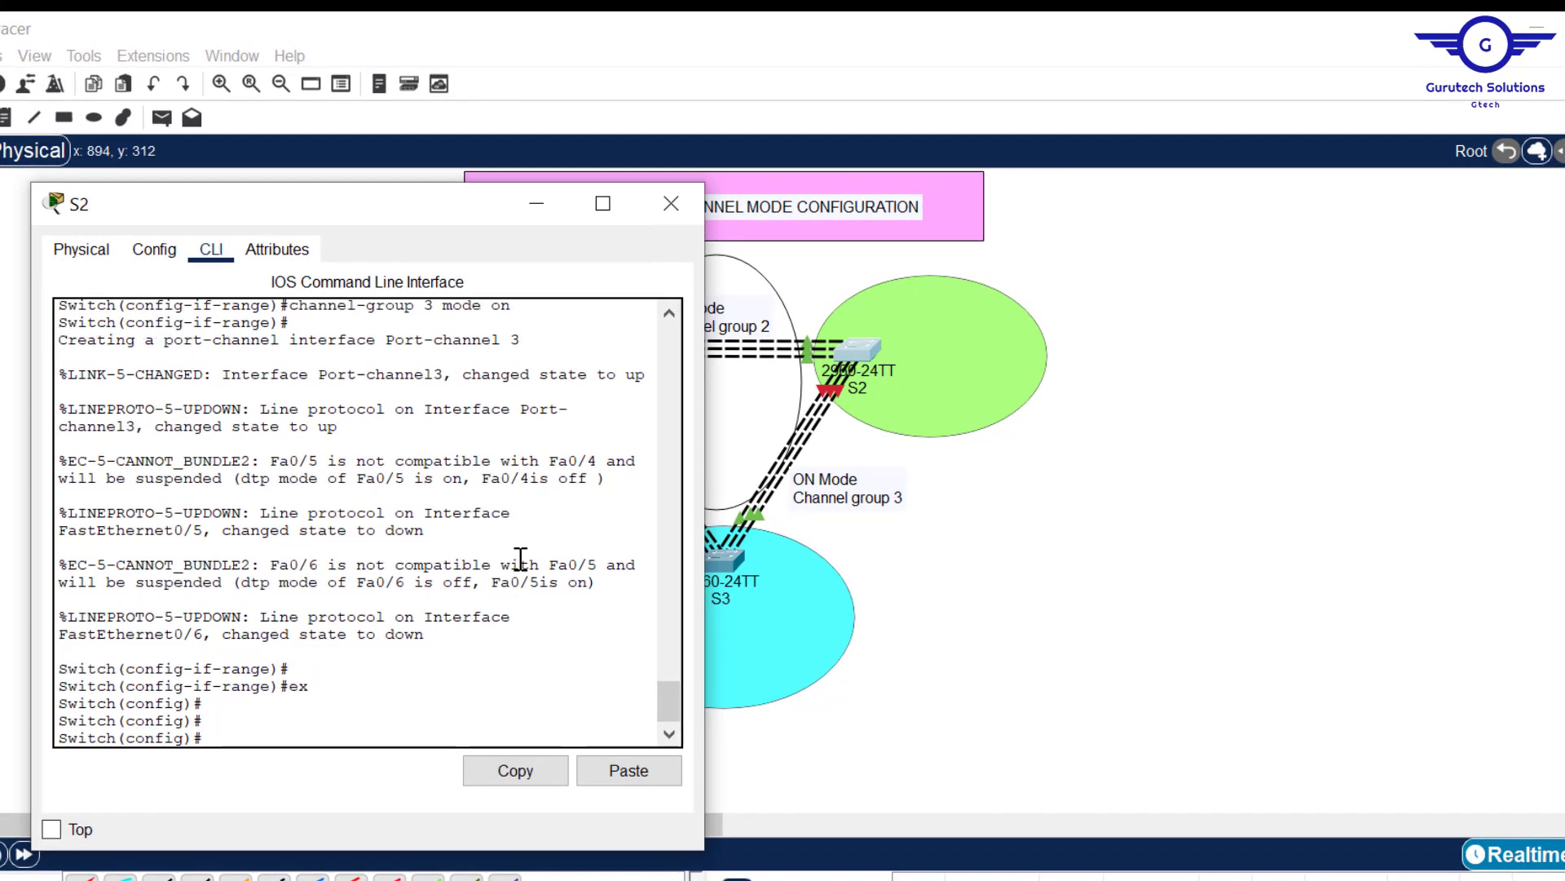
pyautogui.write('int port-c')
pyautogui.press('Tab')
pyautogui.write('gr')
pyautogui.press('Tab')
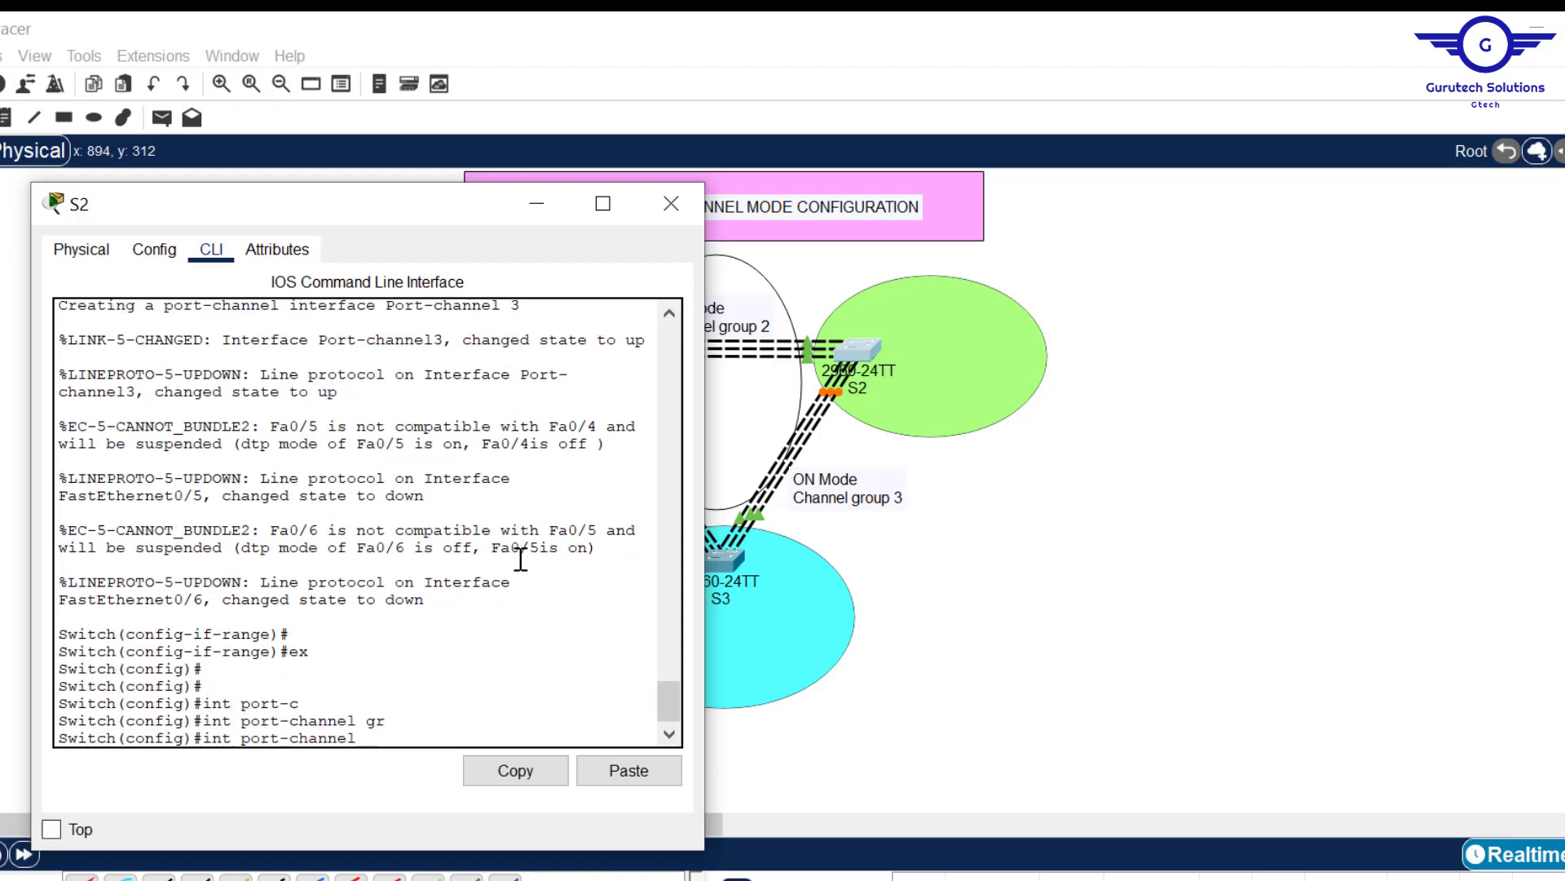
pyautogui.press('Return')
# Set port-channel 3 on S2 to switchport mode trunk and return to global configuration mode.
pyautogui.write('s')
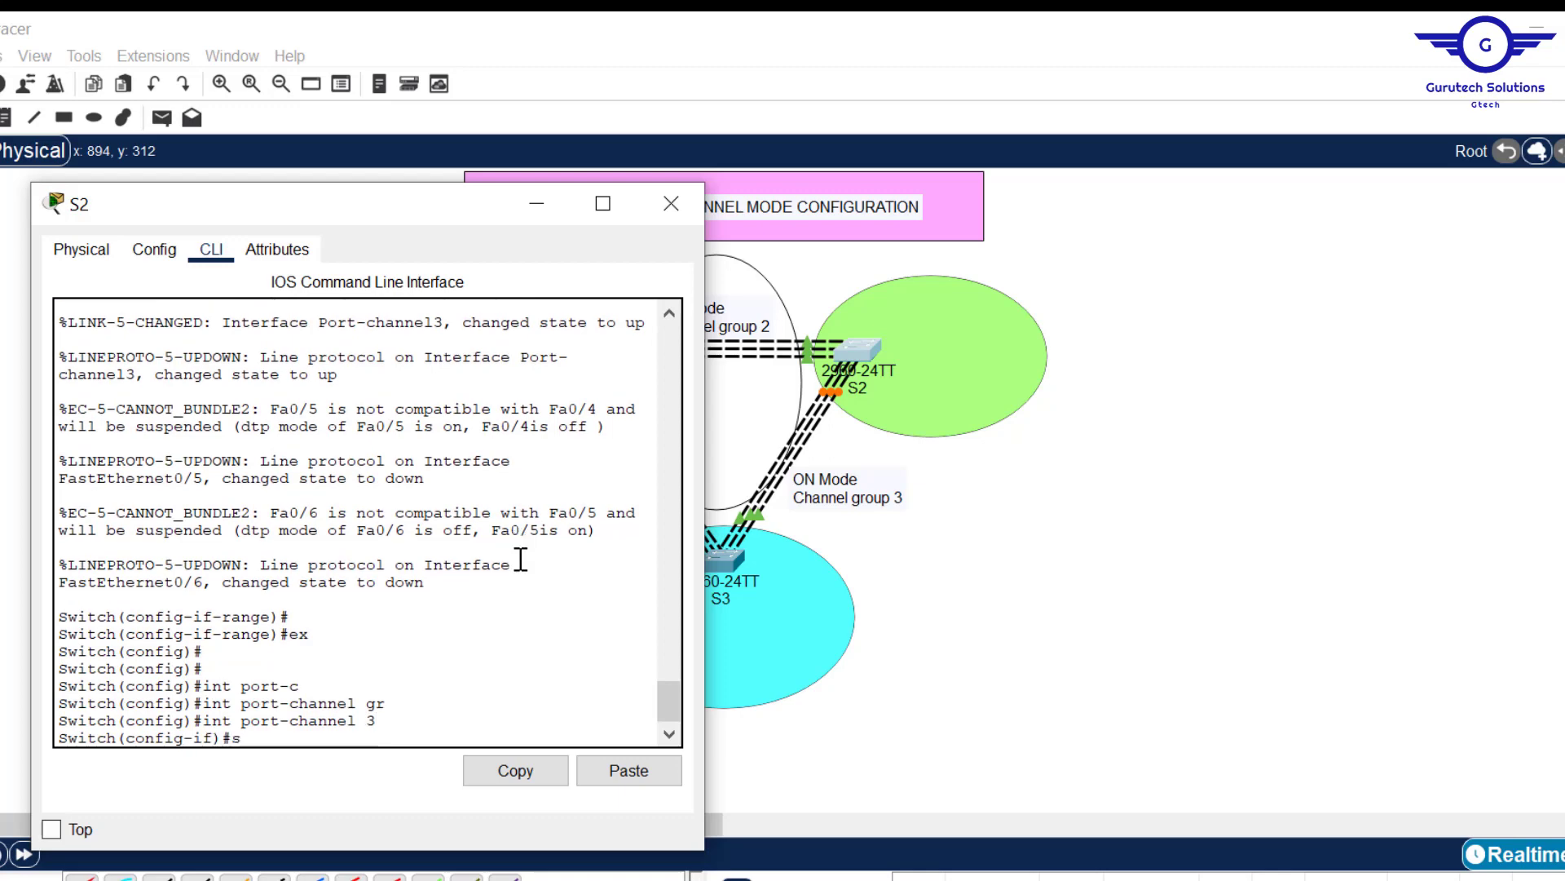
pyautogui.write('w')
pyautogui.press('Tab')
pyautogui.write('m')
pyautogui.press('Tab')
pyautogui.write('tr')
pyautogui.press('Tab')
pyautogui.press('Return')
pyautogui.press('Return')
pyautogui.write('ex')
pyautogui.press('Return')
pyautogui.press('Return')
pyautogui.press('Return')
# Save S2's configuration with do wr and close the switch's window.
pyautogui.write('do wr')
pyautogui.press('Return')
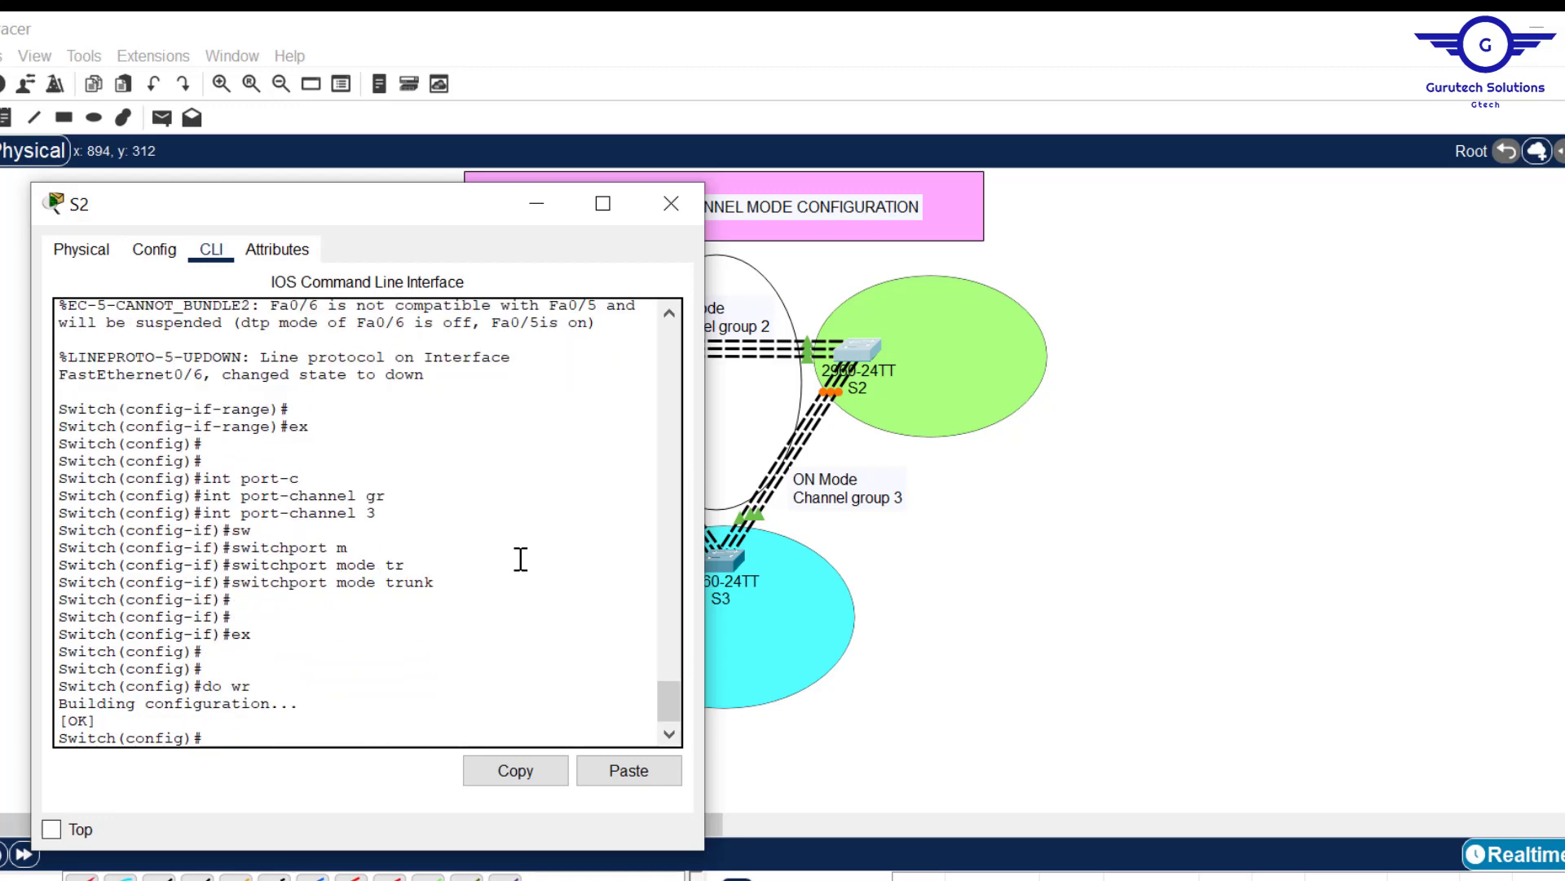
pyautogui.click(668, 205)
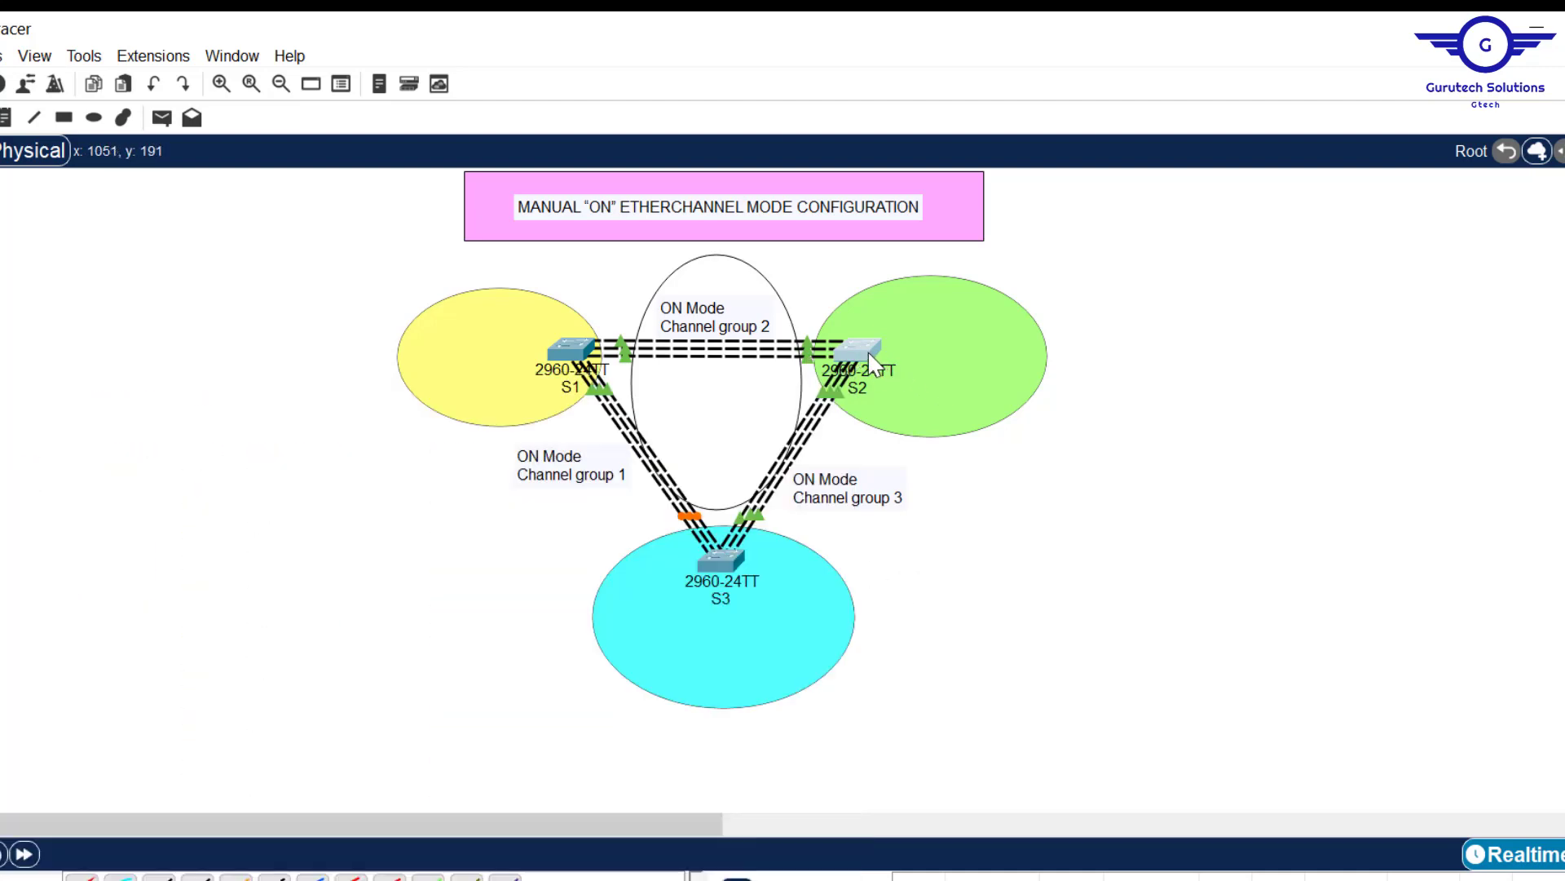
# Reopen S2's command line and list its channel groups with do sh etherchannel.
pyautogui.click(863, 349)
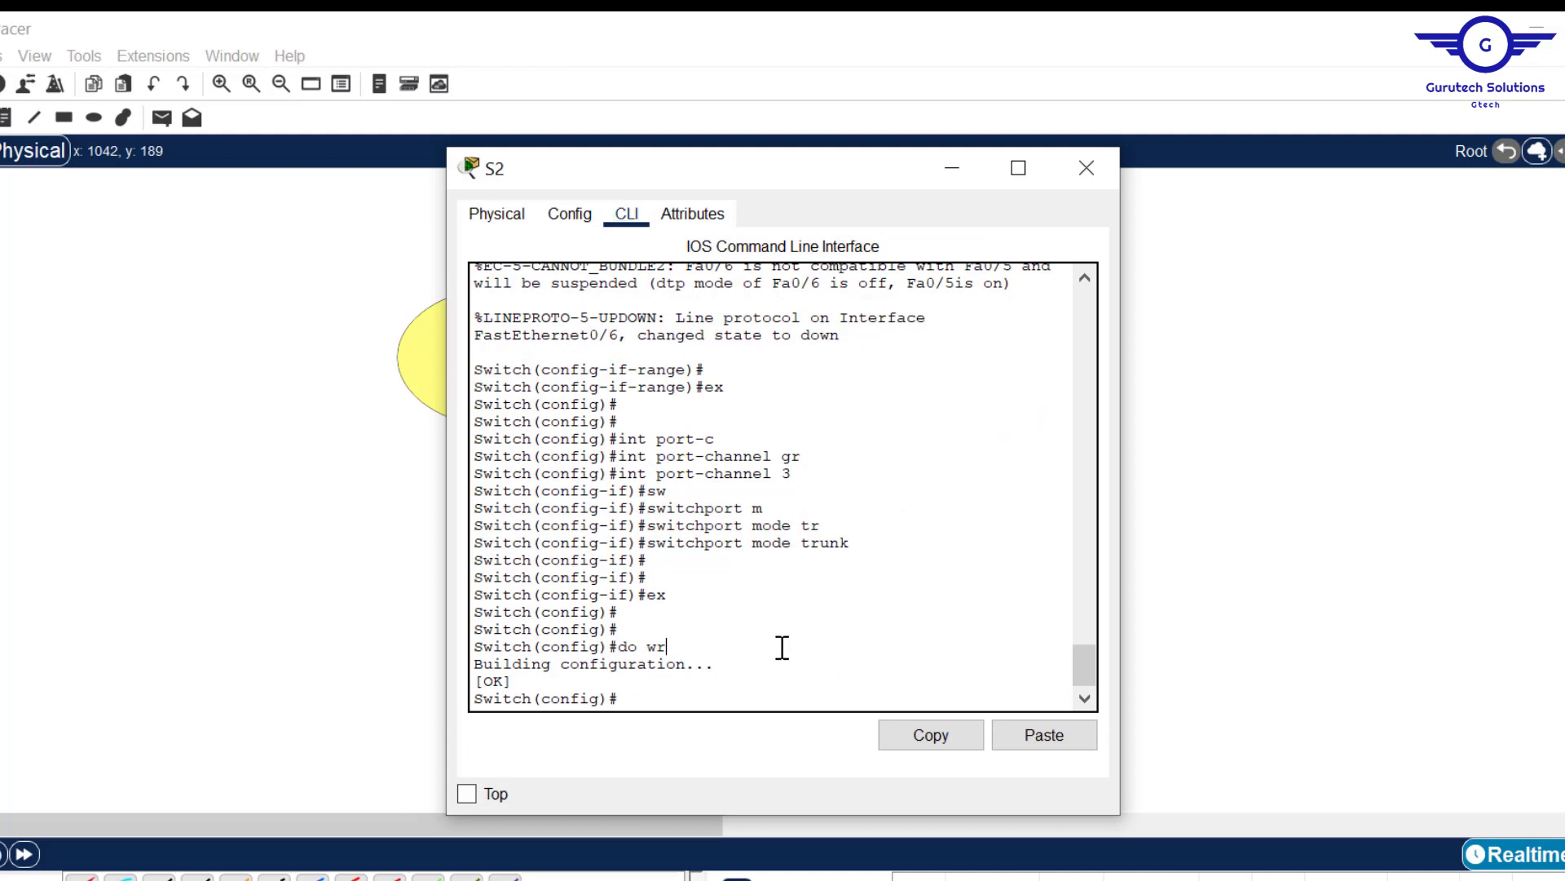
pyautogui.press('Return')
pyautogui.press('Return')
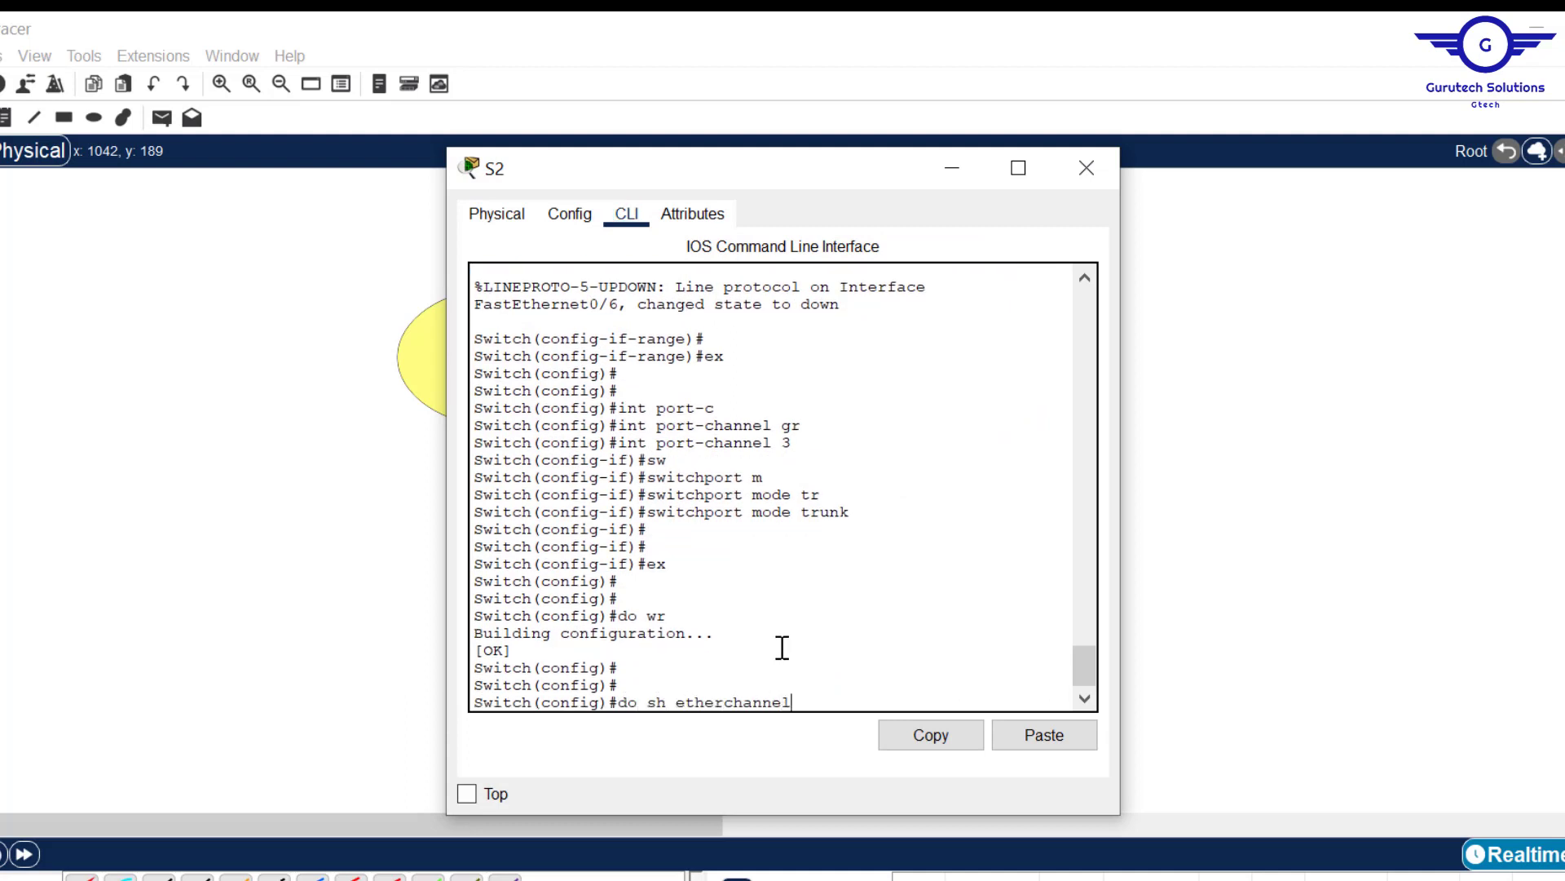
pyautogui.write('do sh etherchannel')
pyautogui.press('Return')
pyautogui.press('Return')
pyautogui.press('Return')
pyautogui.press('Return')
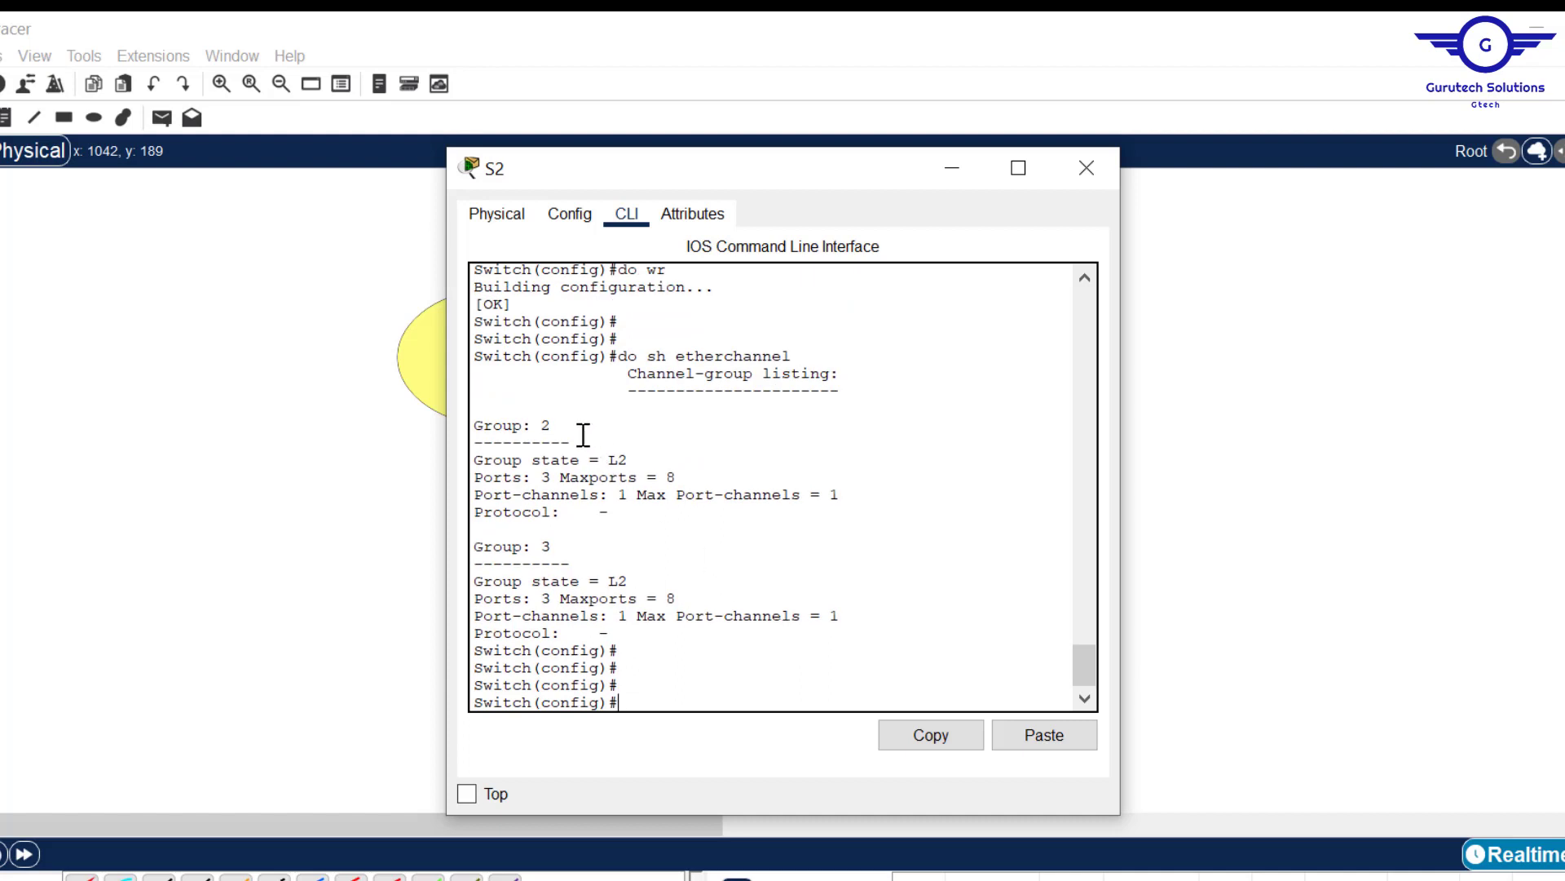
# Examine the group numbers, port count and protocol in S2's EtherChannel listing, and close the switch's window.
pyautogui.doubleClick(545, 425)
pyautogui.moveTo(576, 545); pyautogui.dragTo(534, 536)
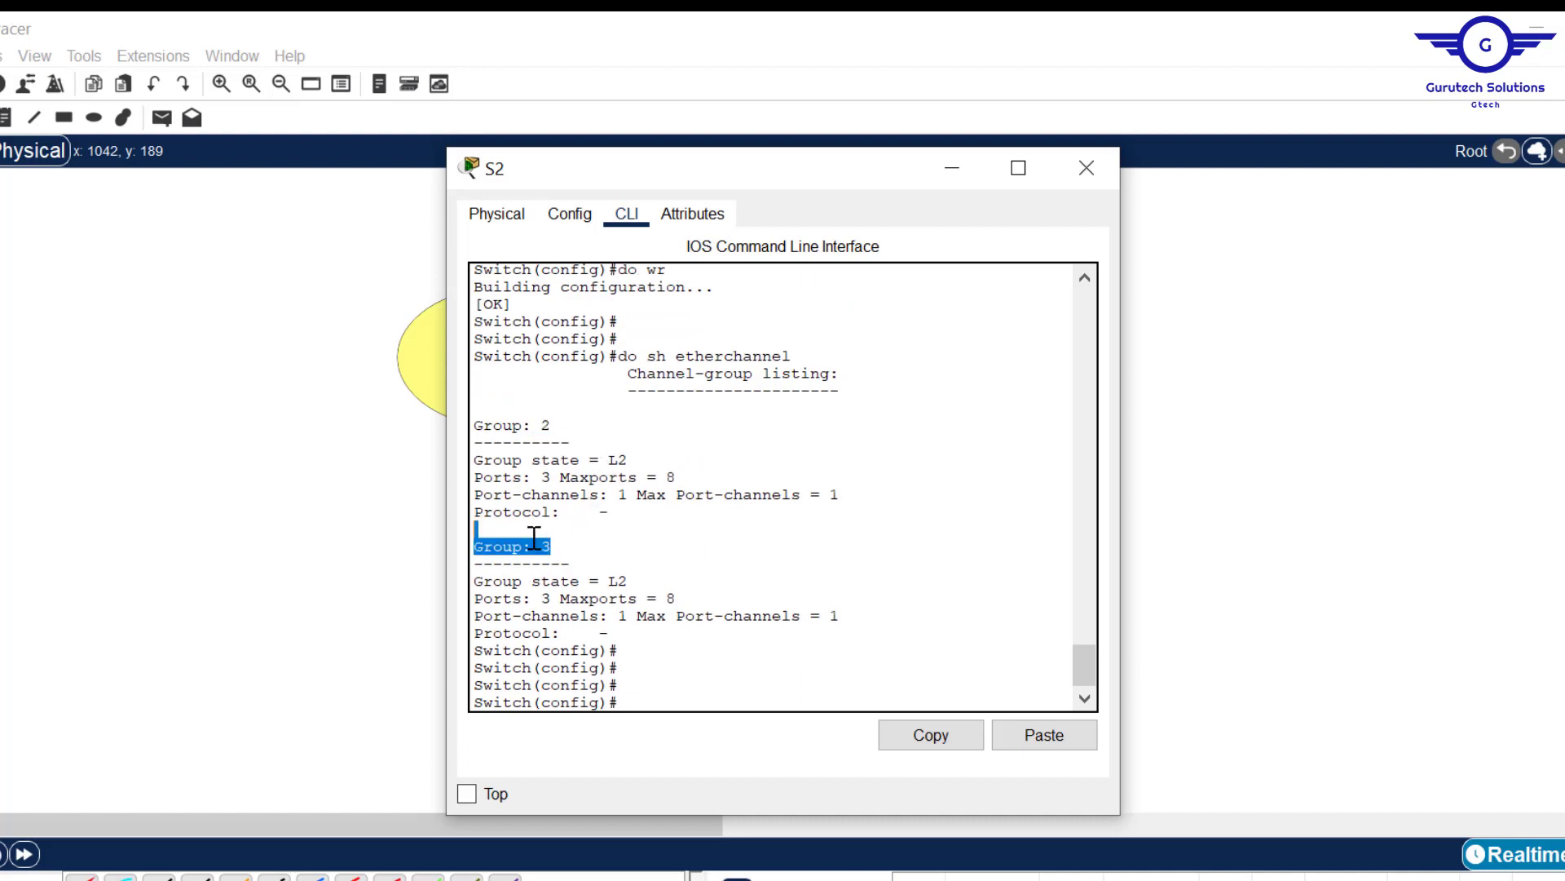
pyautogui.doubleClick(541, 477)
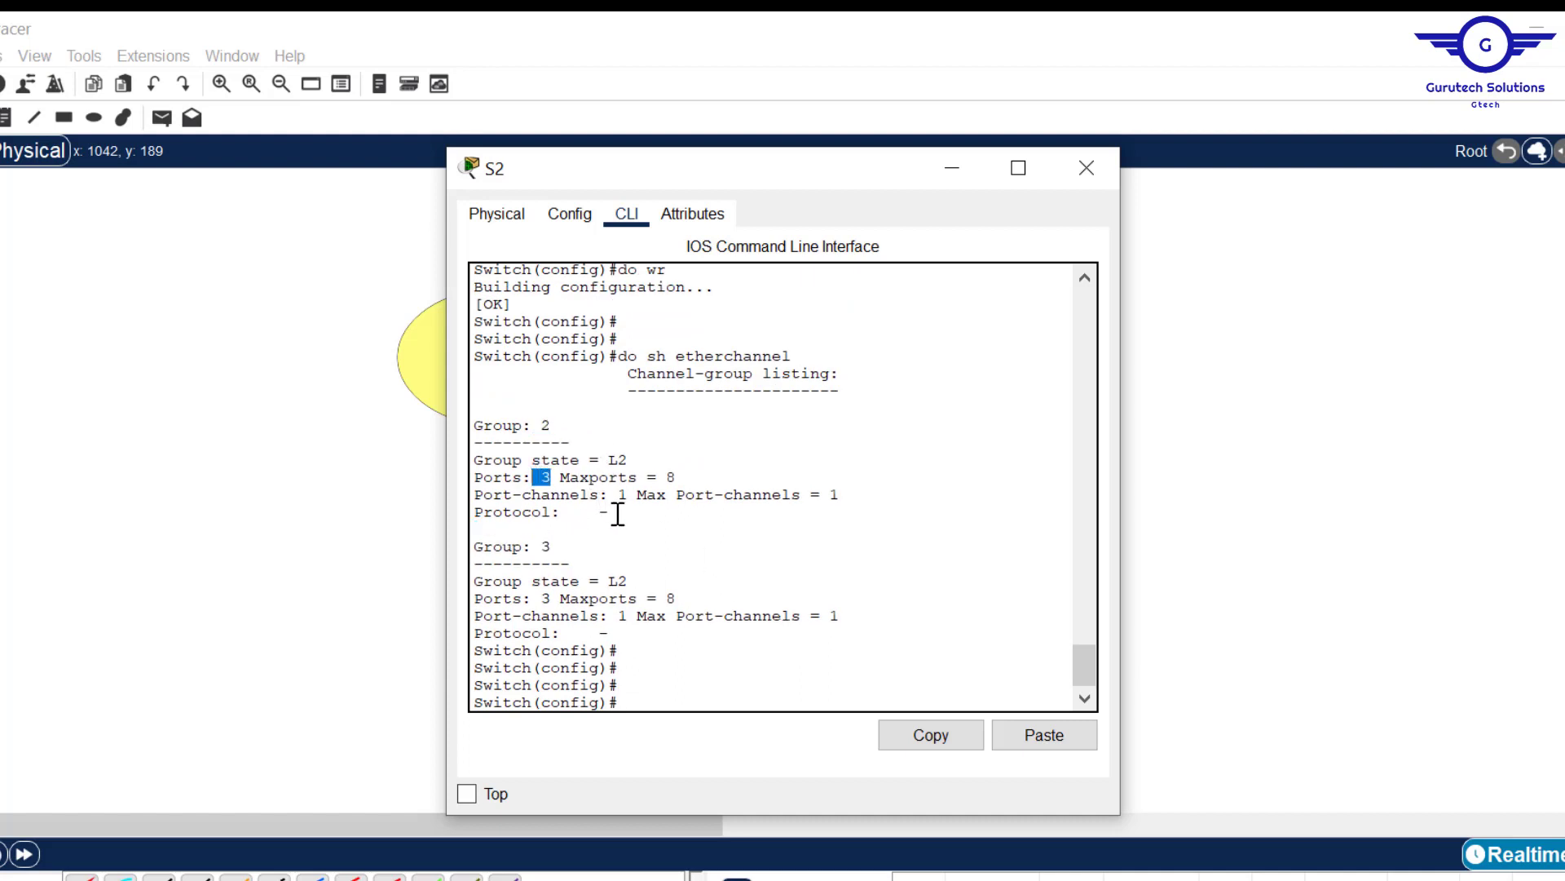
pyautogui.moveTo(626, 512); pyautogui.dragTo(441, 514)
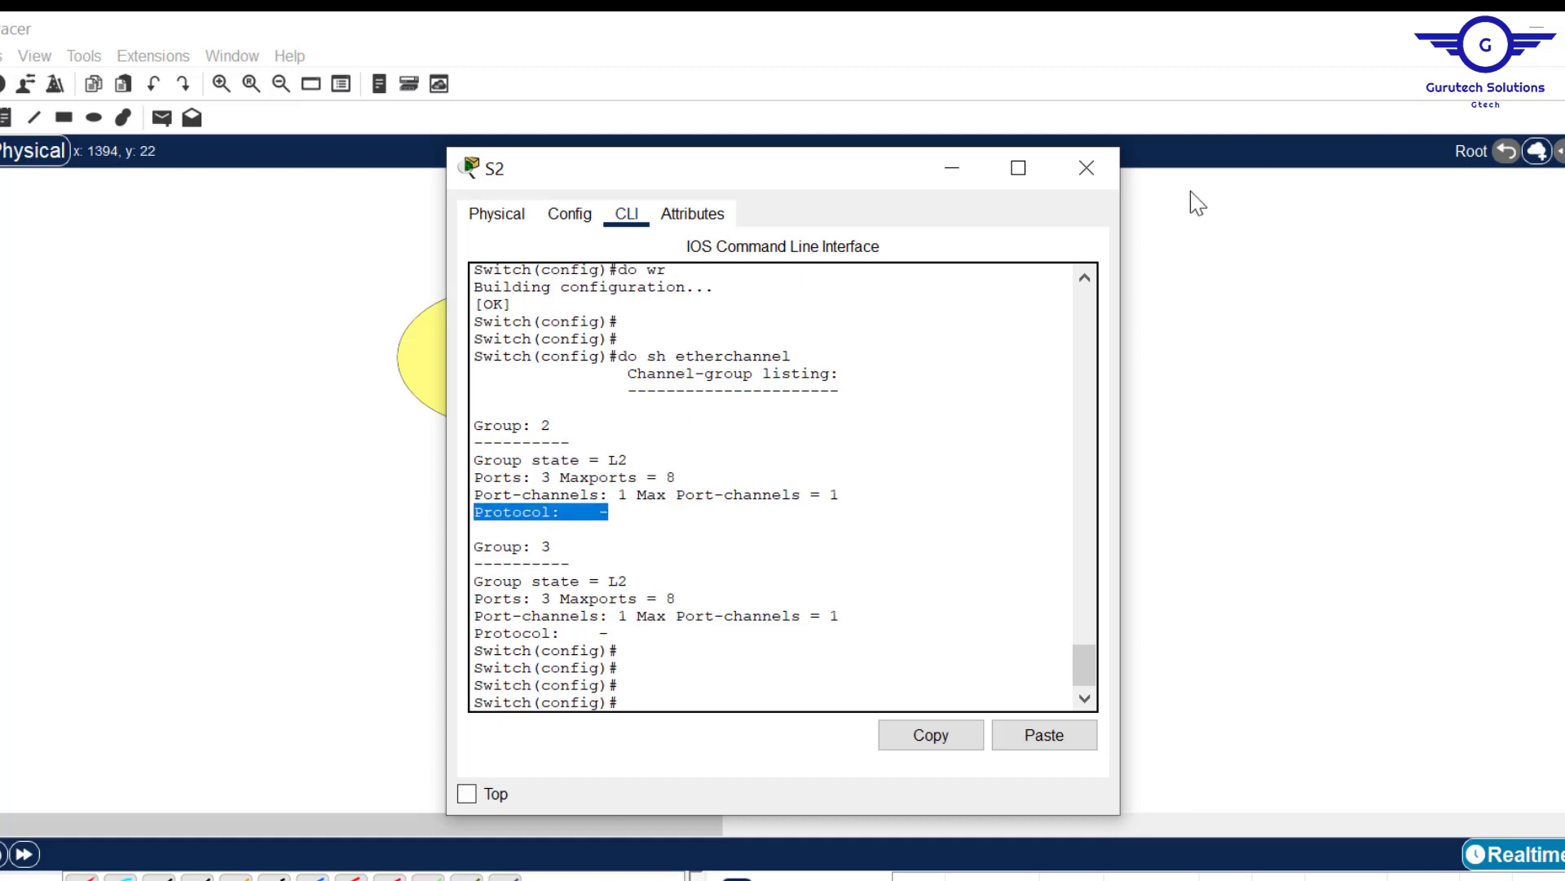
pyautogui.click(1093, 169)
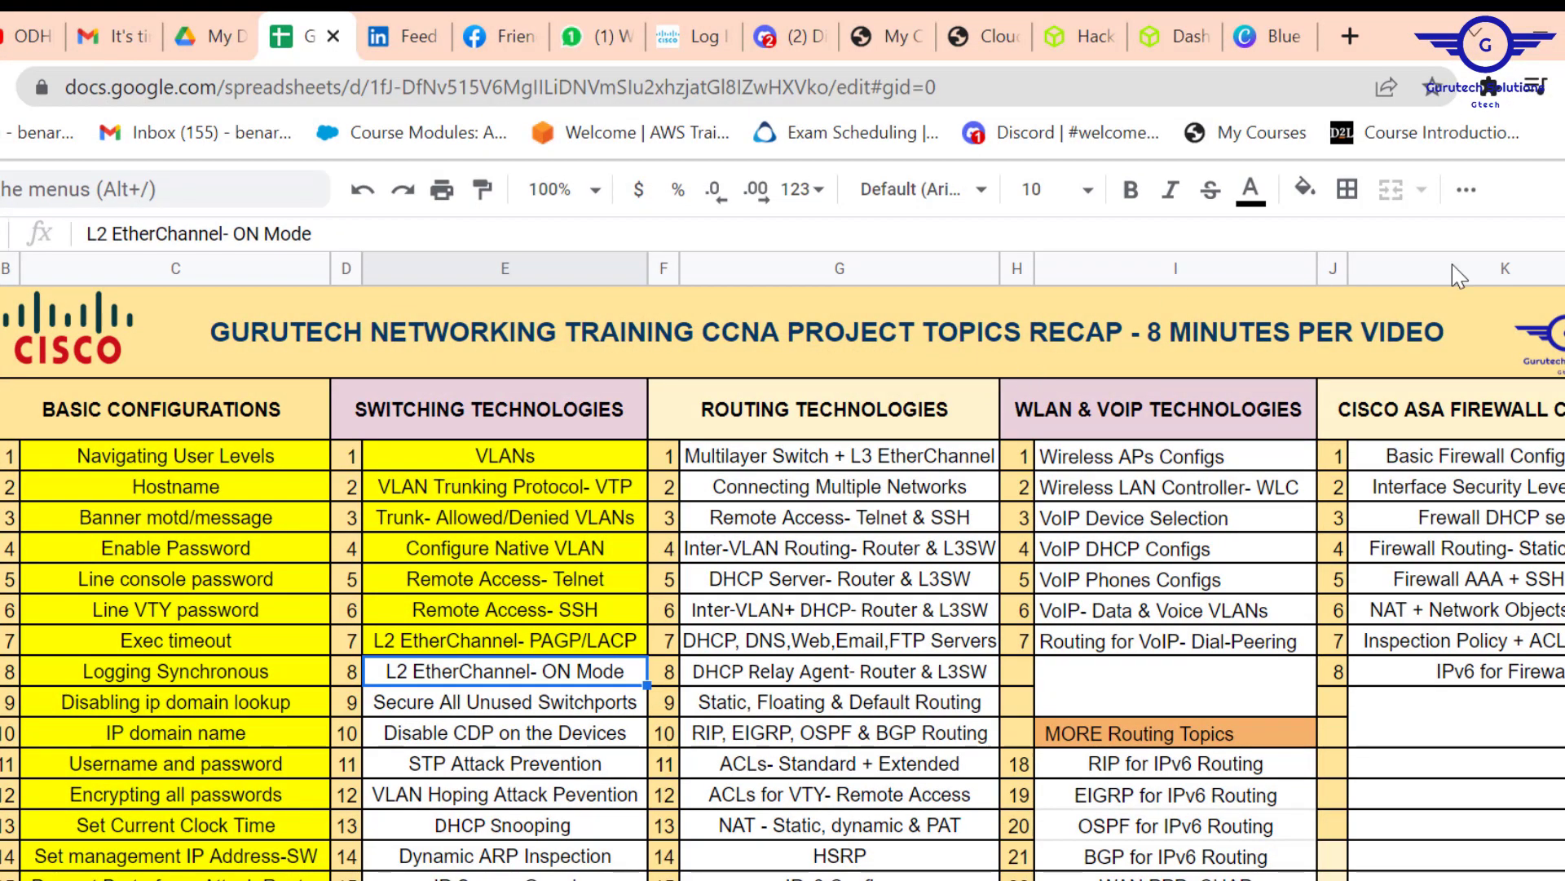
# In the Google Sheets topics list, fill the "L2 EtherChannel- ON Mode" cell yellow, select "Secure All Unused Switchports" and return to Packet Tracer.
pyautogui.click(1303, 211)
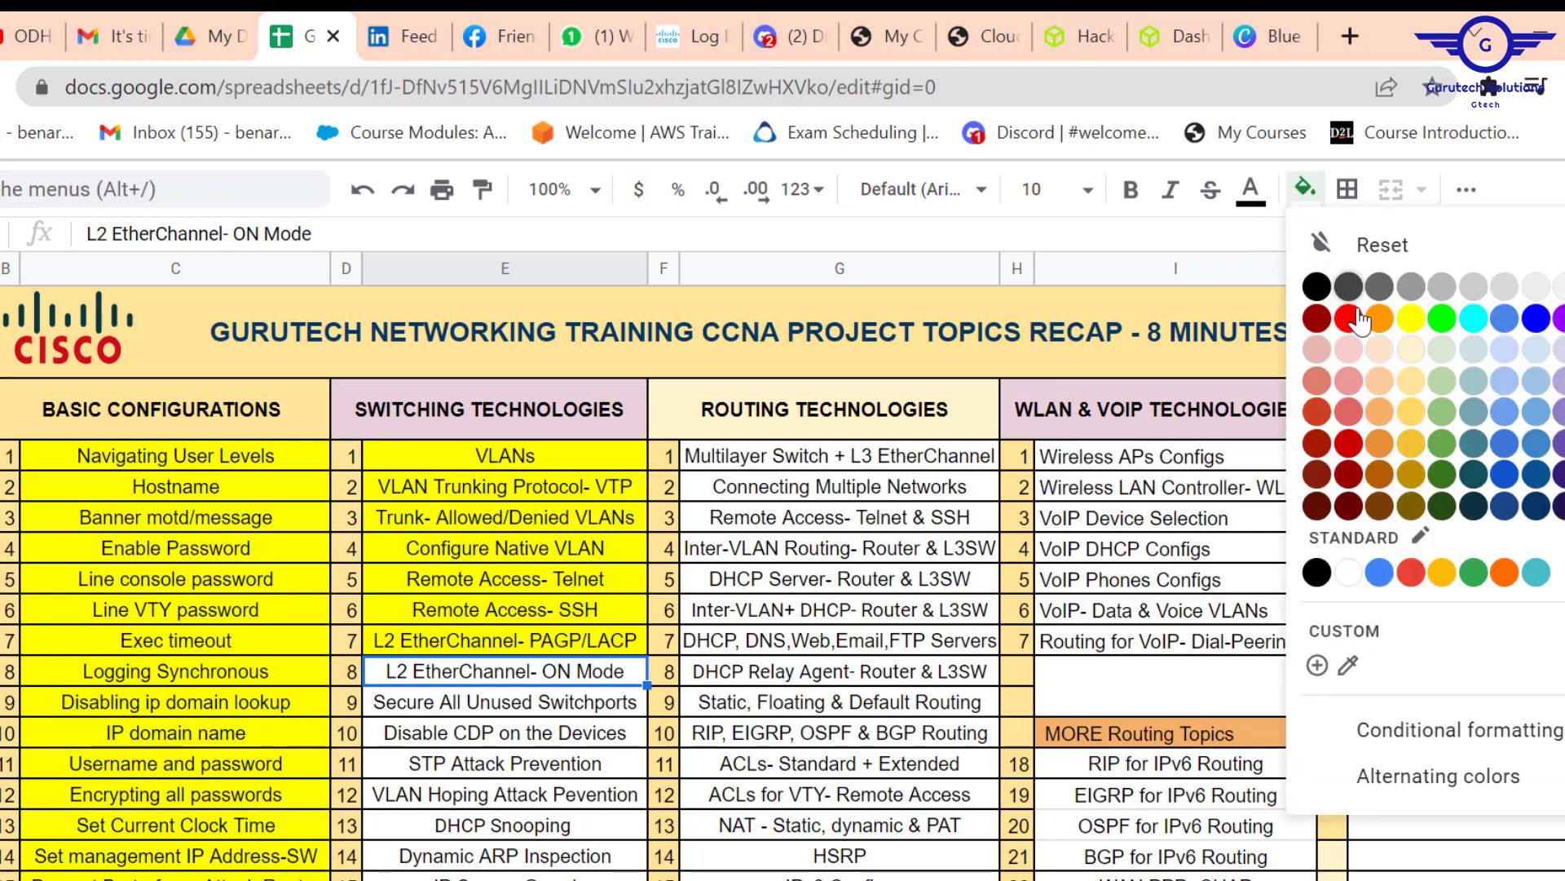
pyautogui.click(1404, 319)
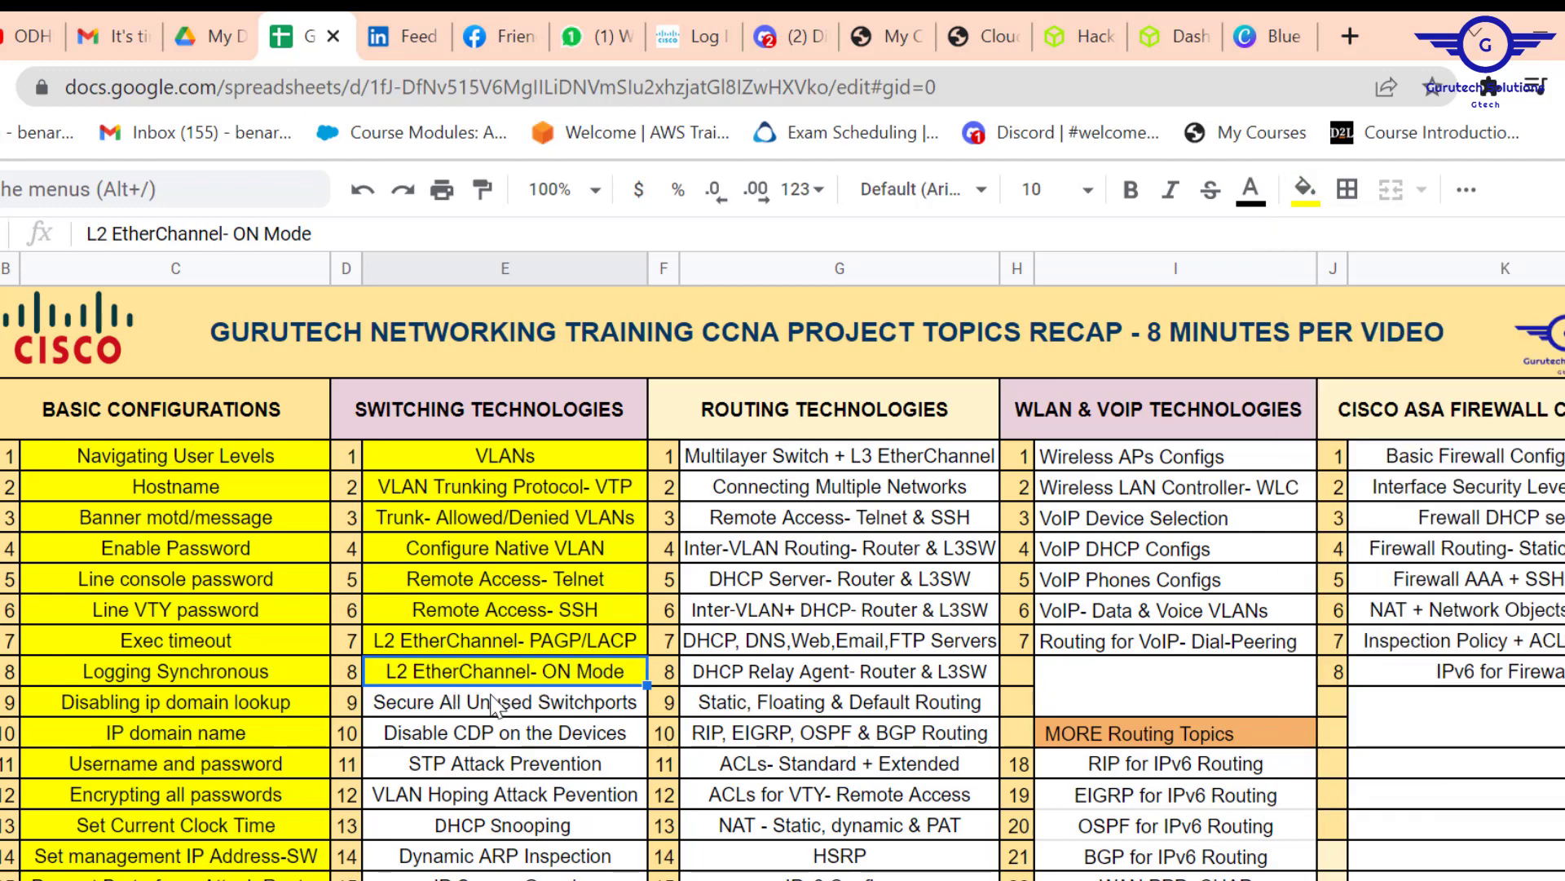
pyautogui.click(460, 711)
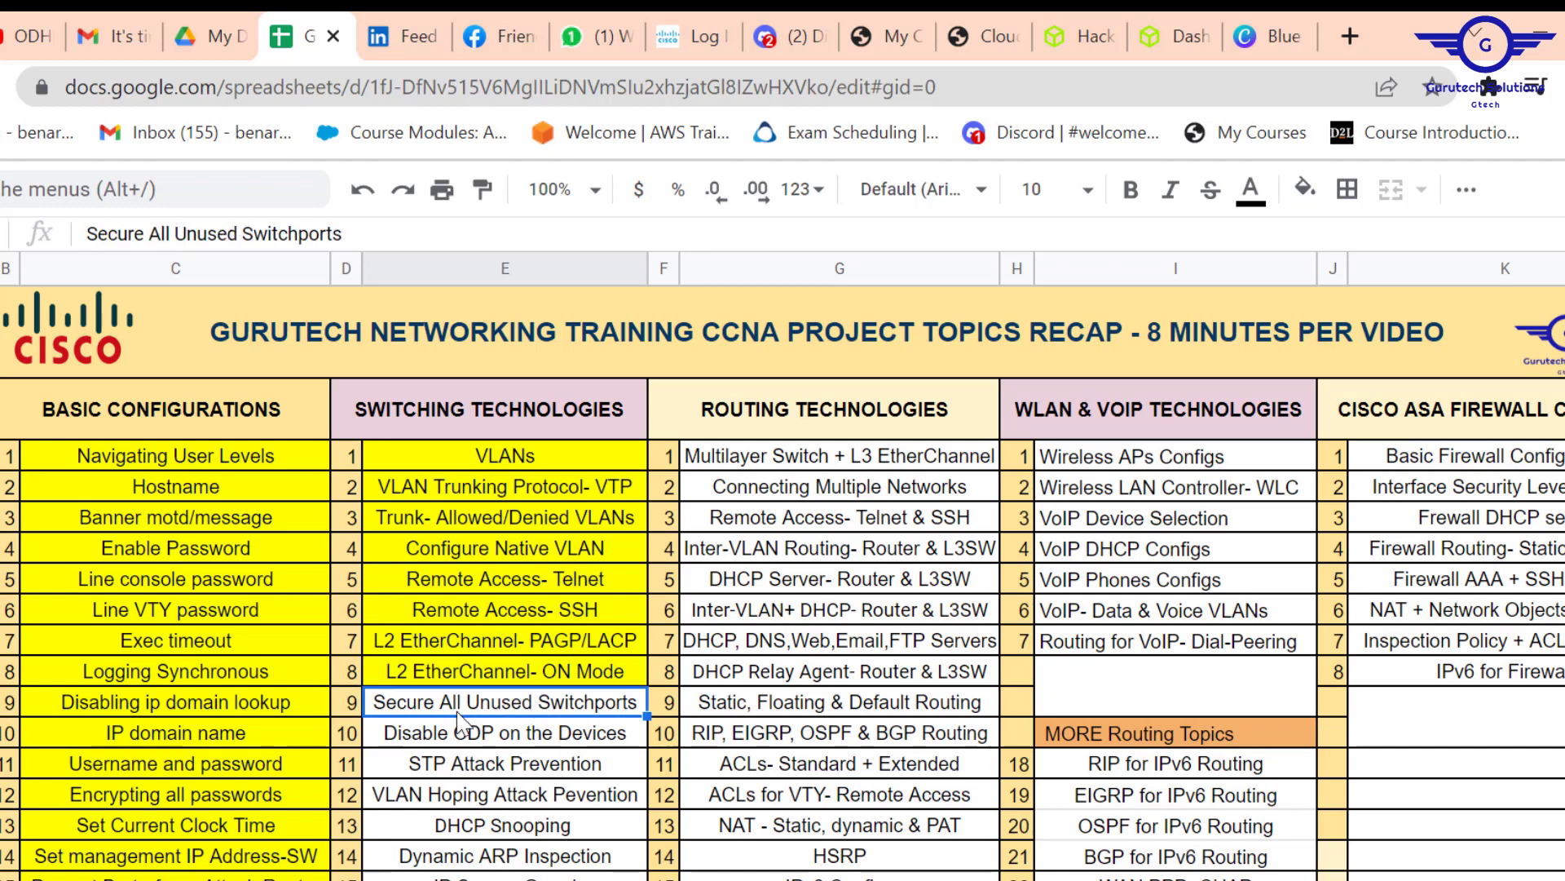
pyautogui.click(1538, 31)
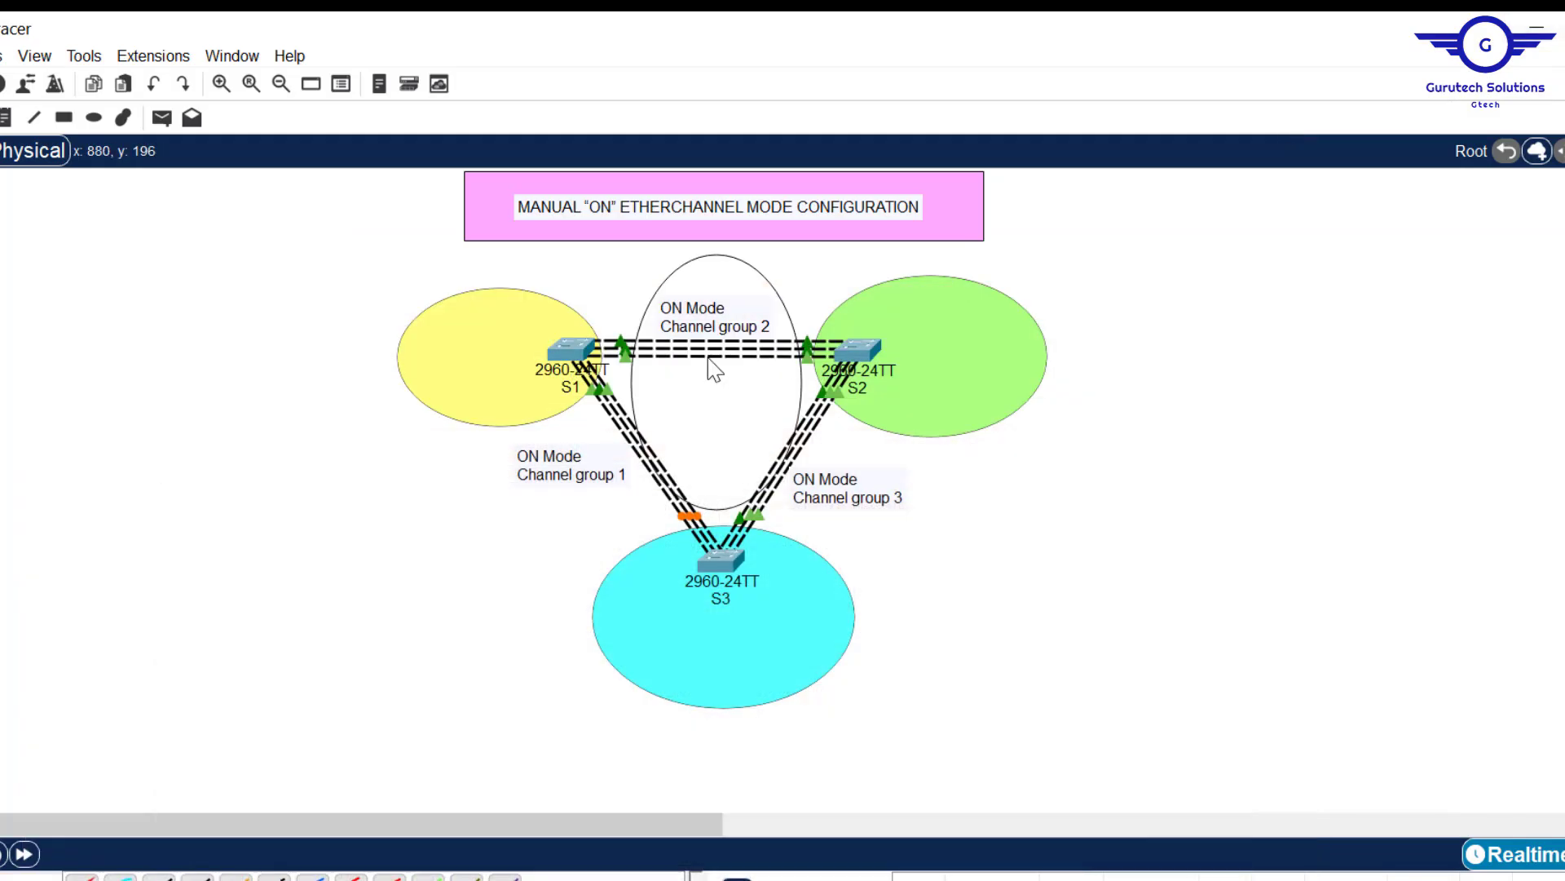